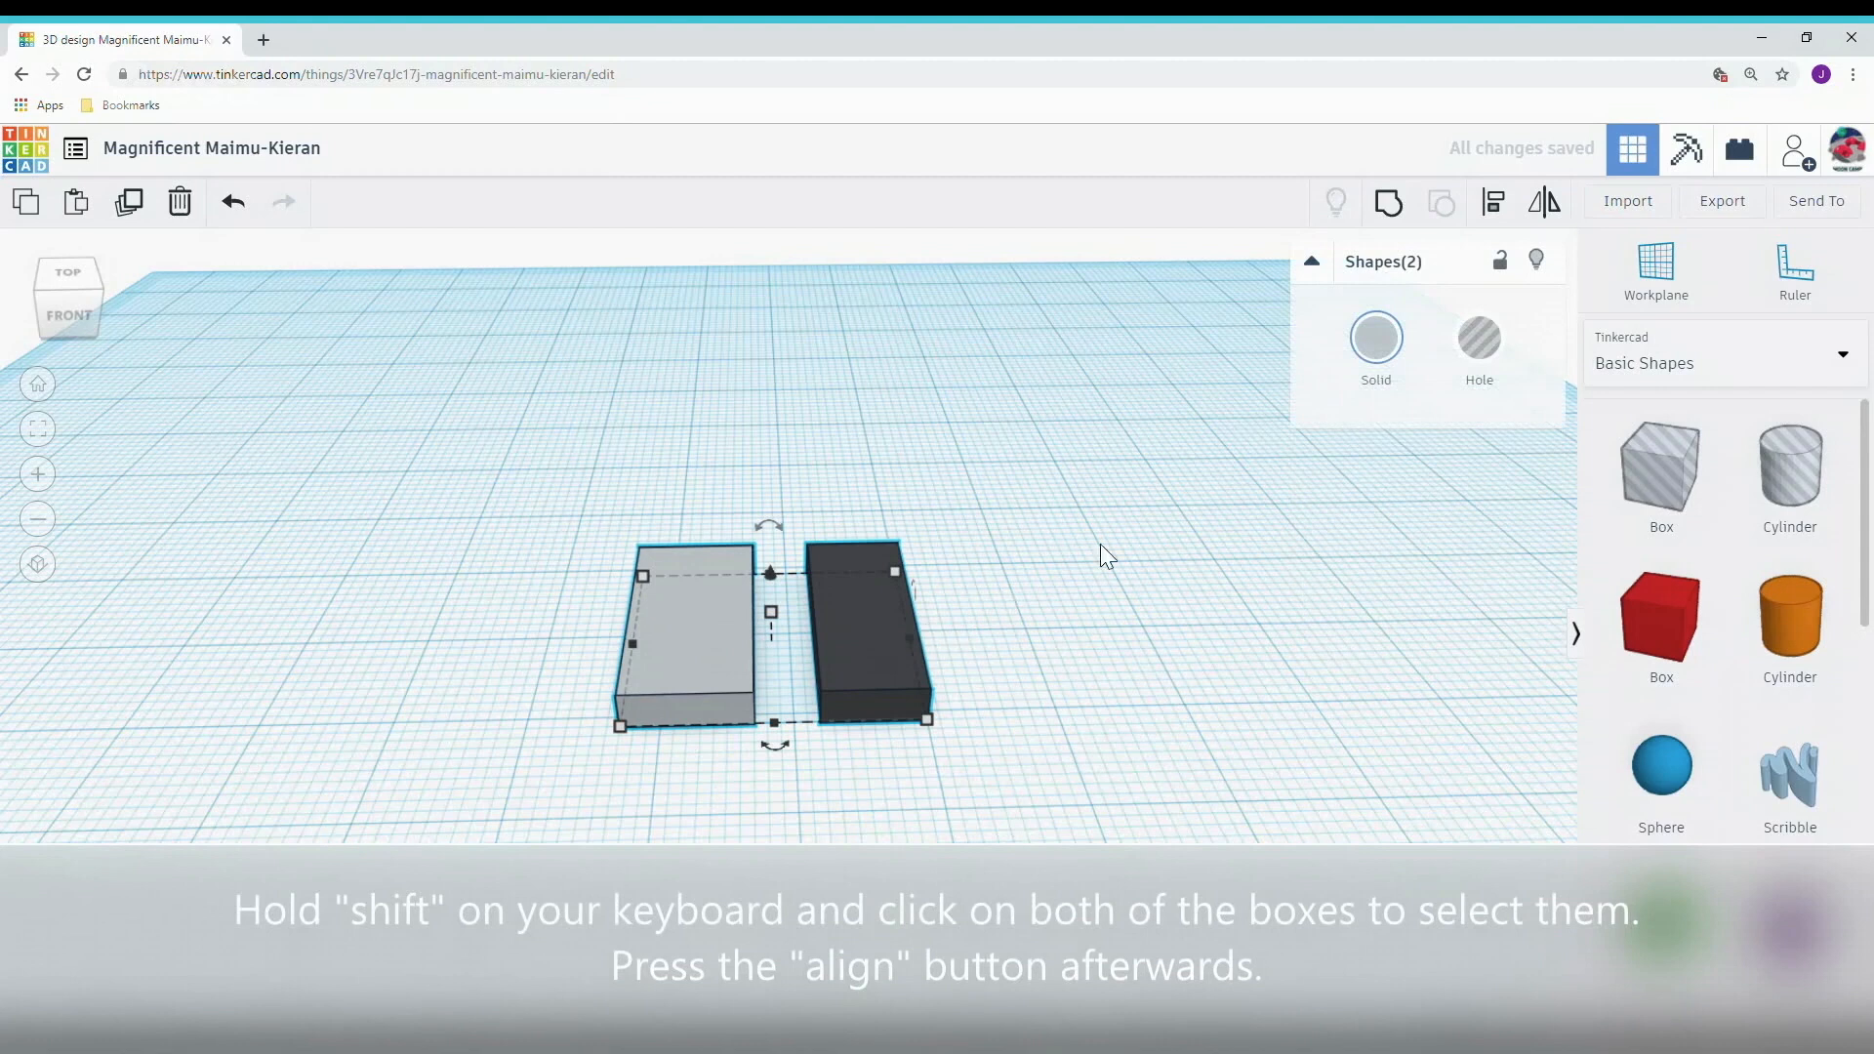
Step: Align the black box to the centre of the grey box across its width, keeping the grey box as the fixed base
left_click(1503, 205)
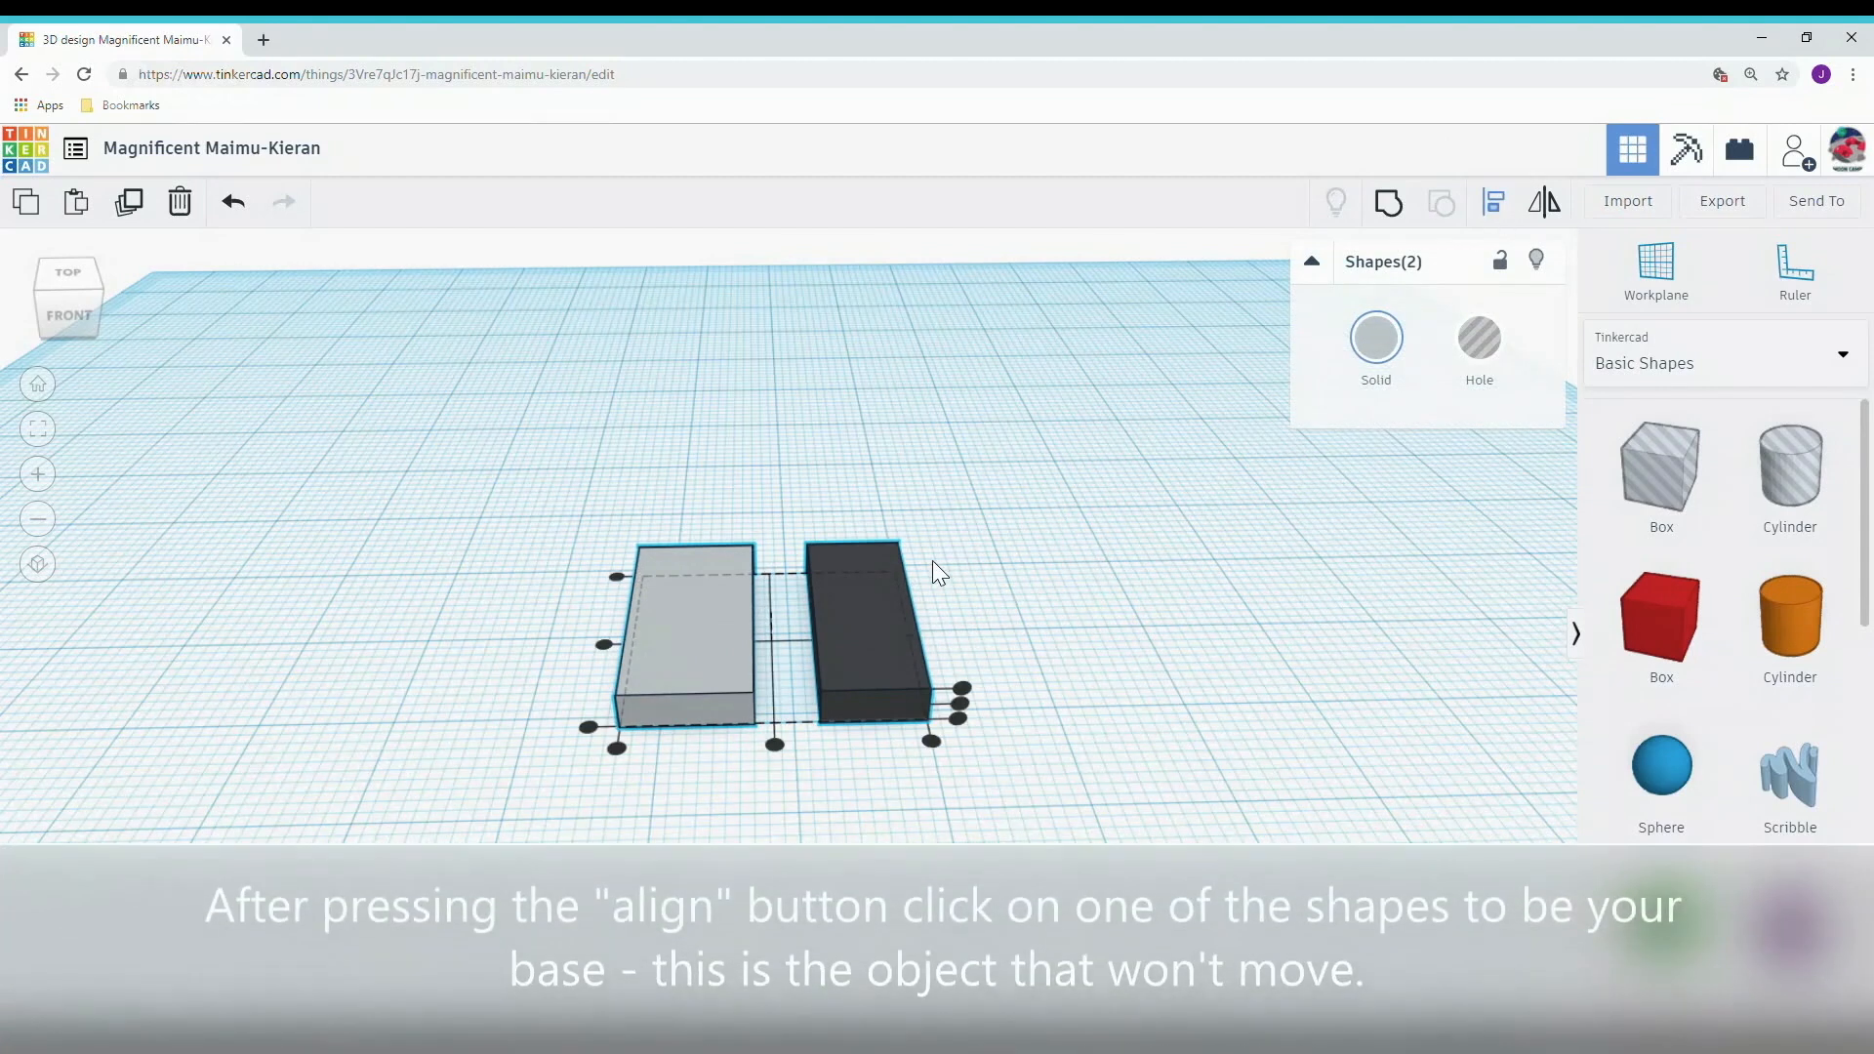
left_click(734, 617)
left_click(728, 618)
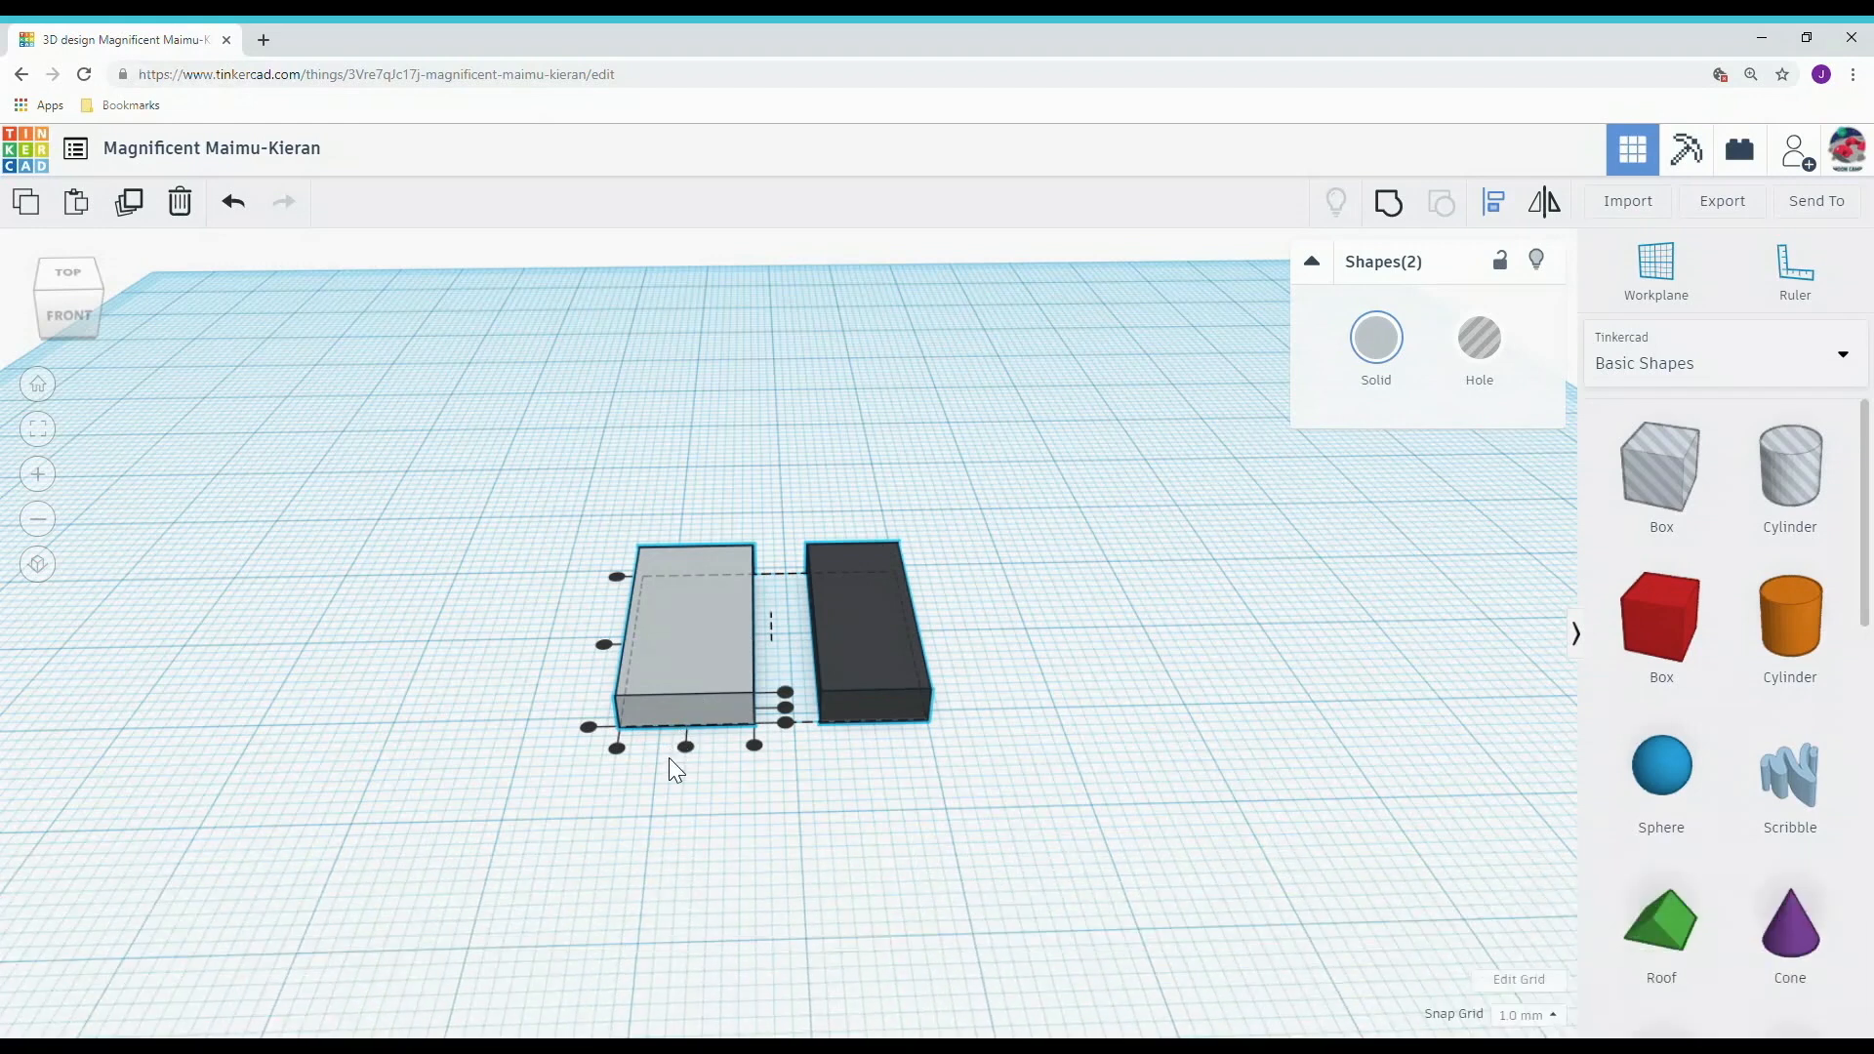
left_click(686, 748)
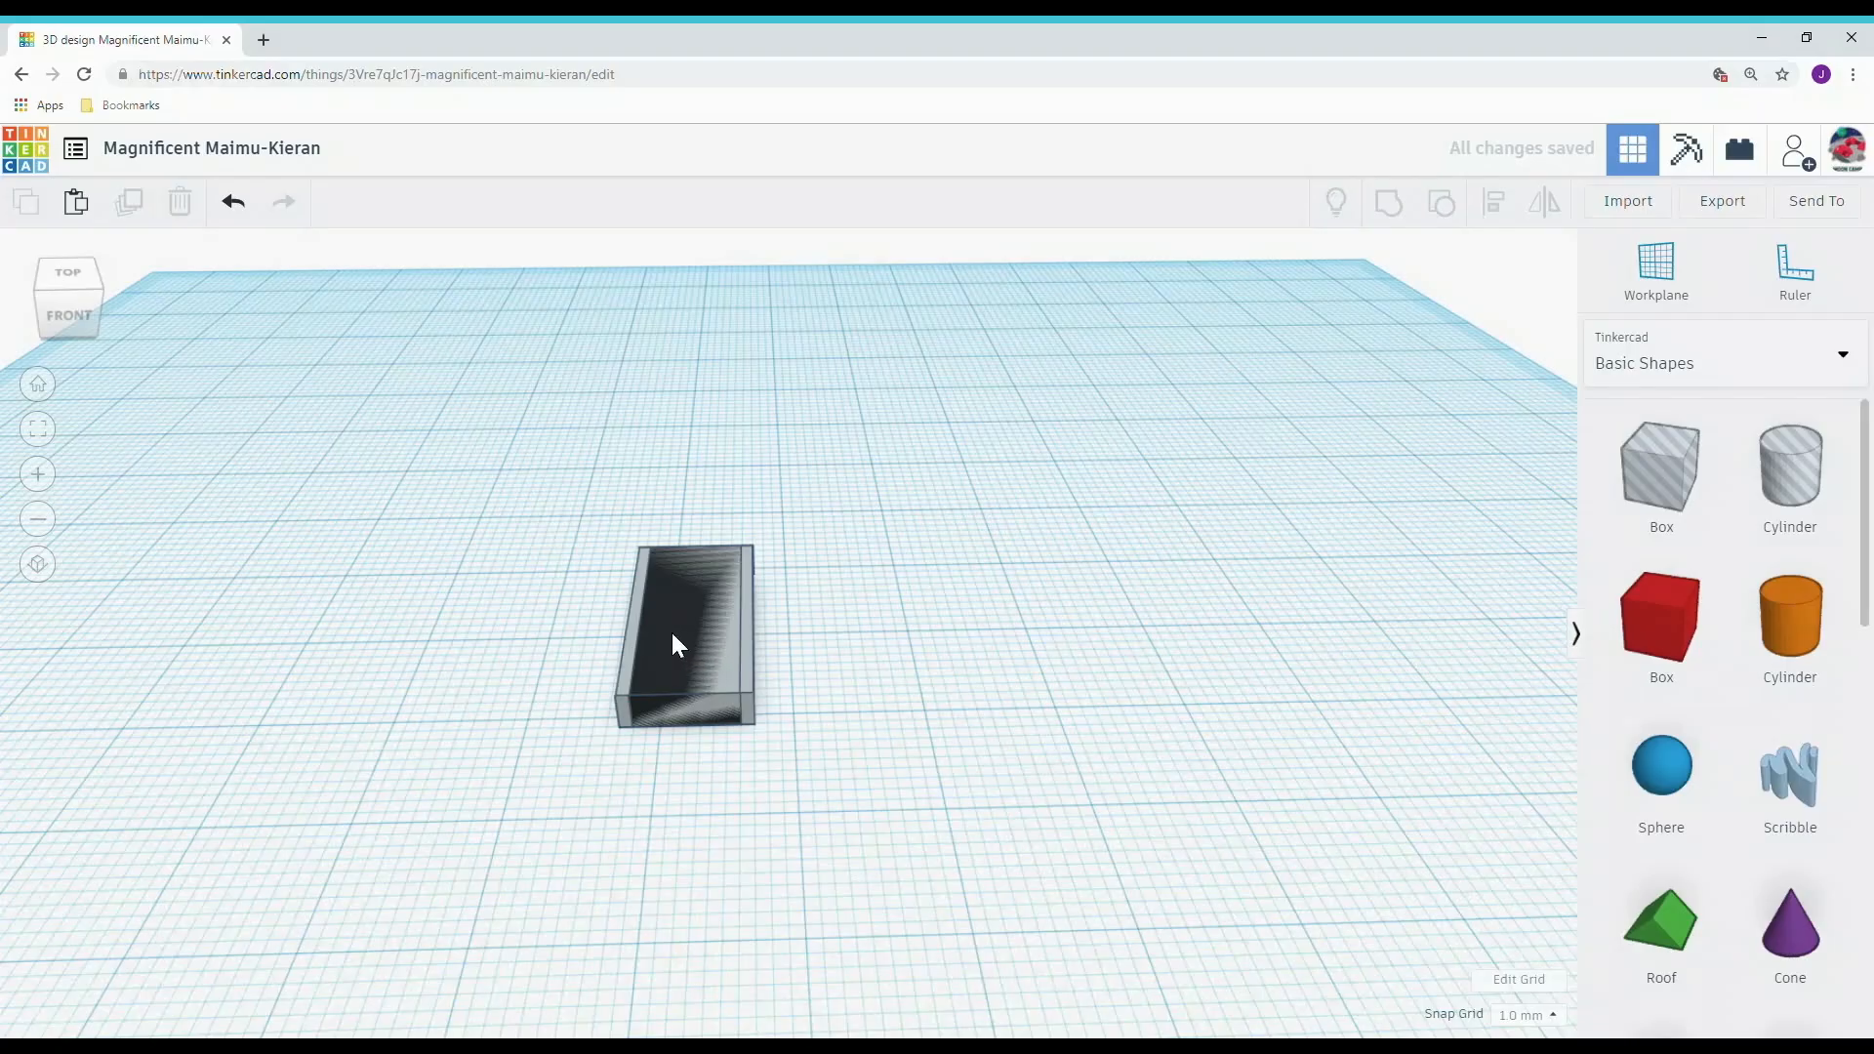
Step: Set the black box's height to 3.5 mm
left_click(674, 644)
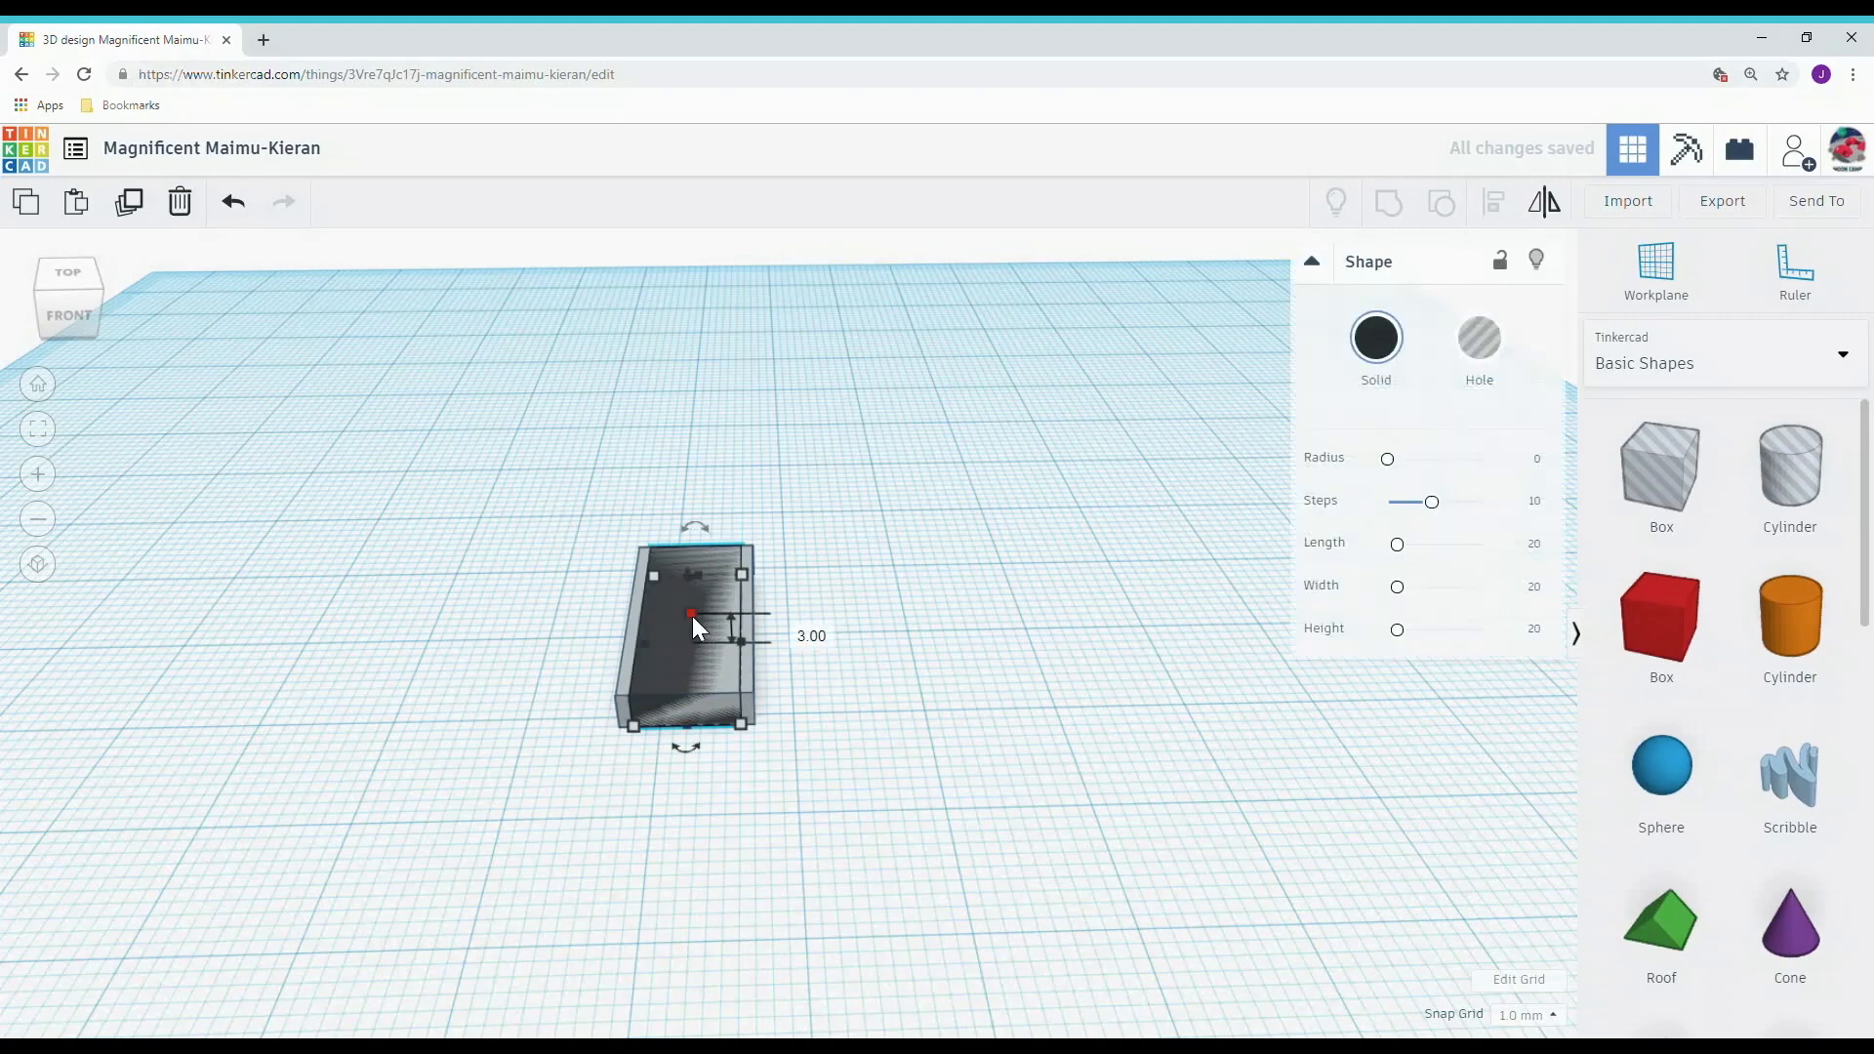
left_click(809, 629)
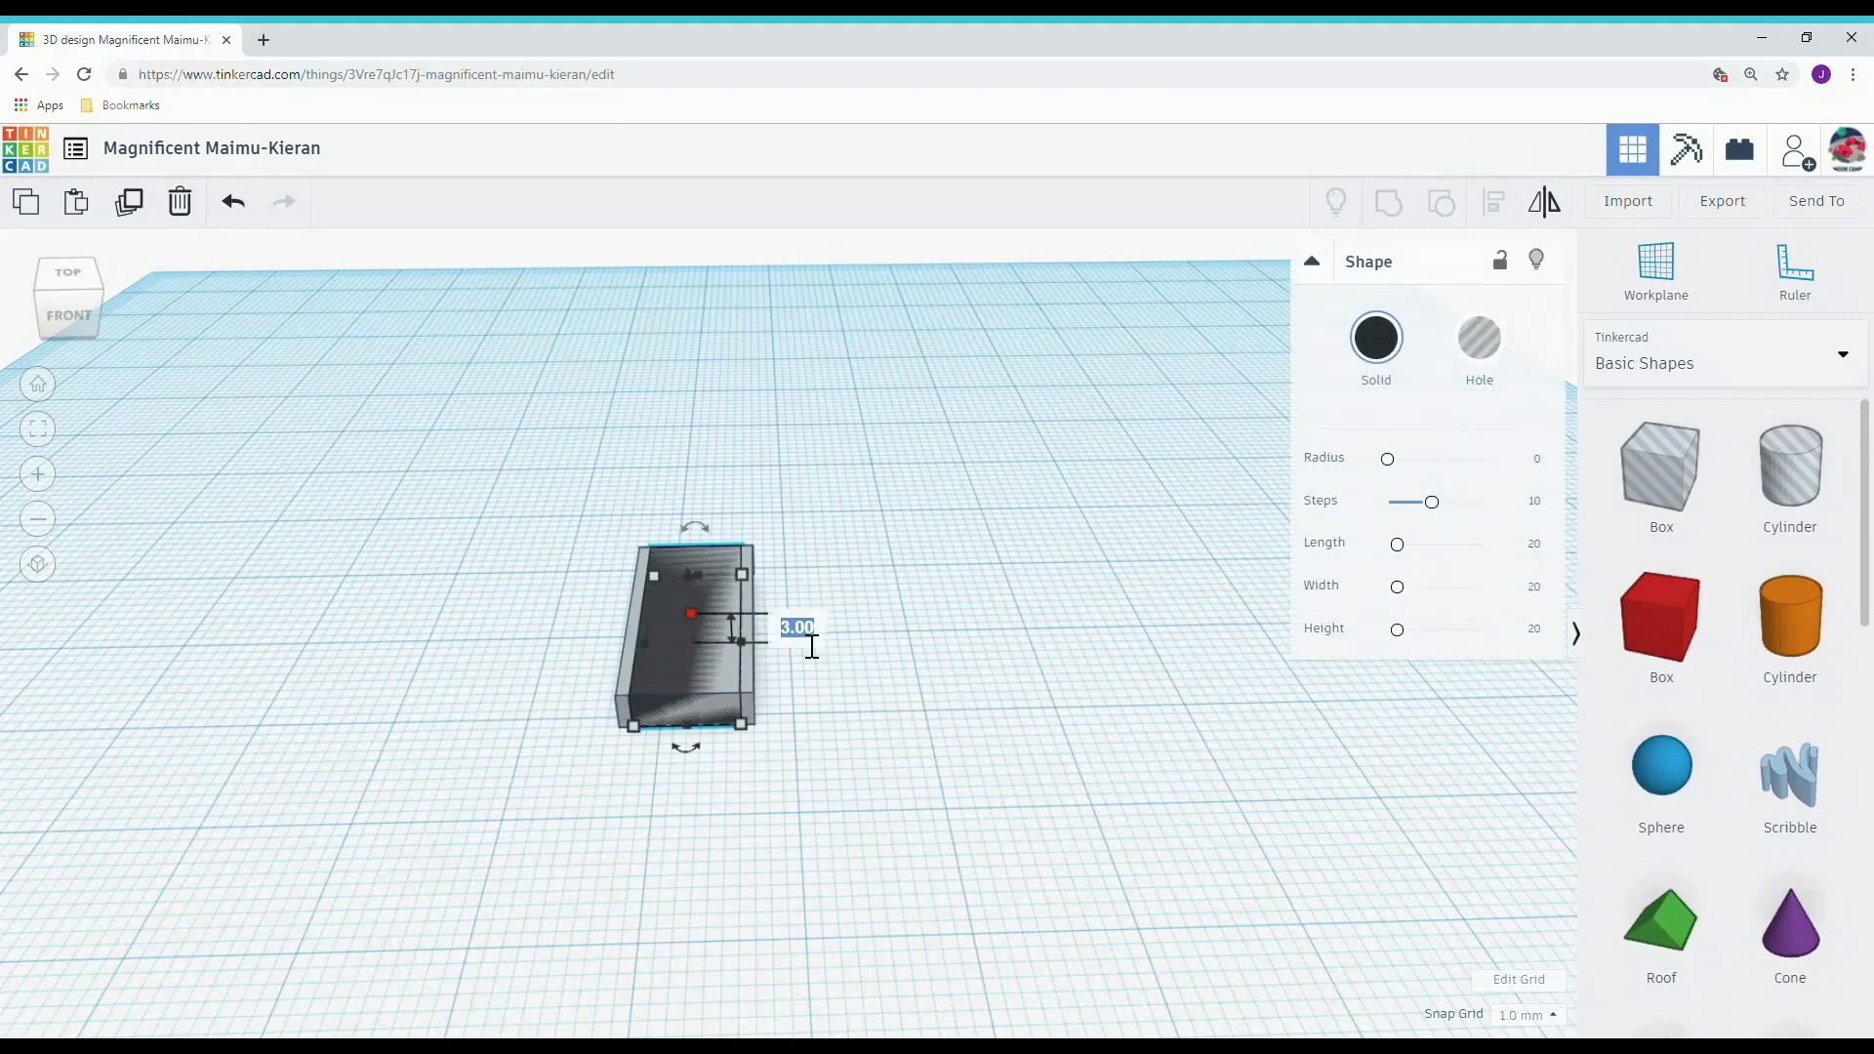
type("3.5")
key("Return")
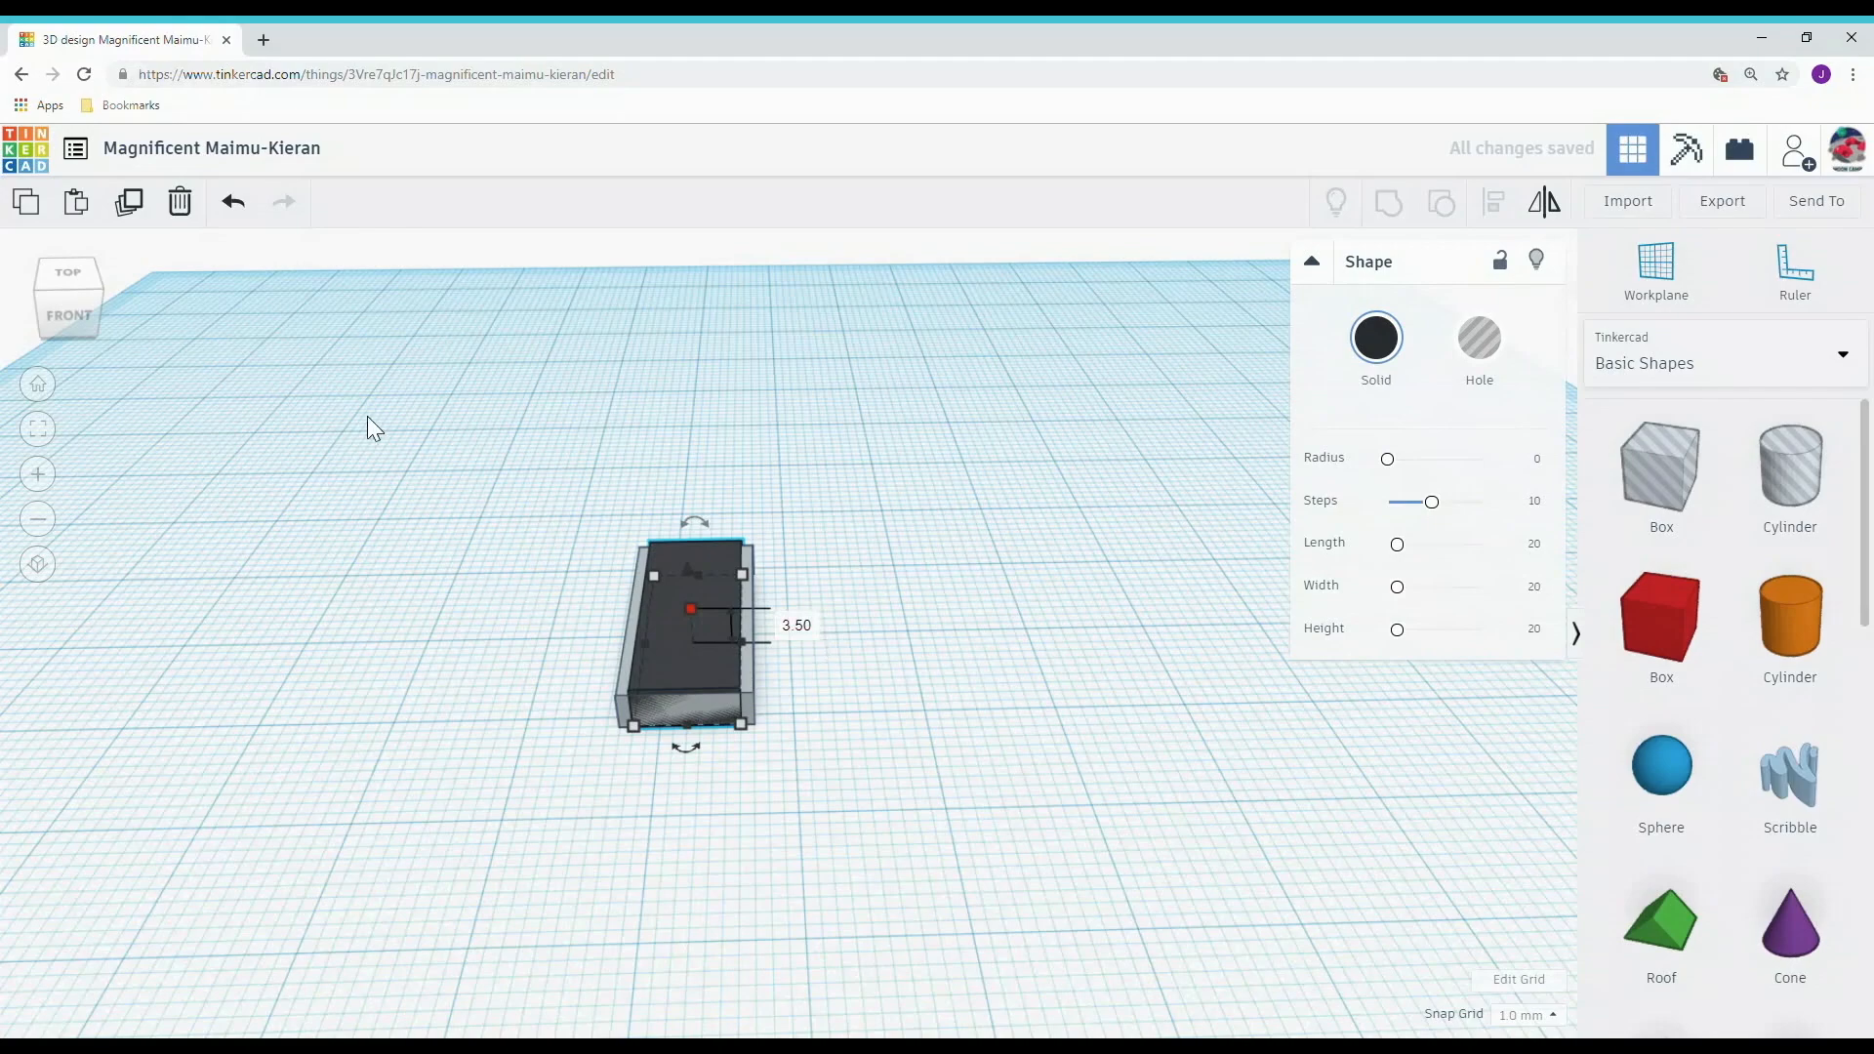
Step: Set the black box's length to 20.5 mm along the long side of the grey box
left_click(70, 322)
left_click_drag(57, 324, 203, 400)
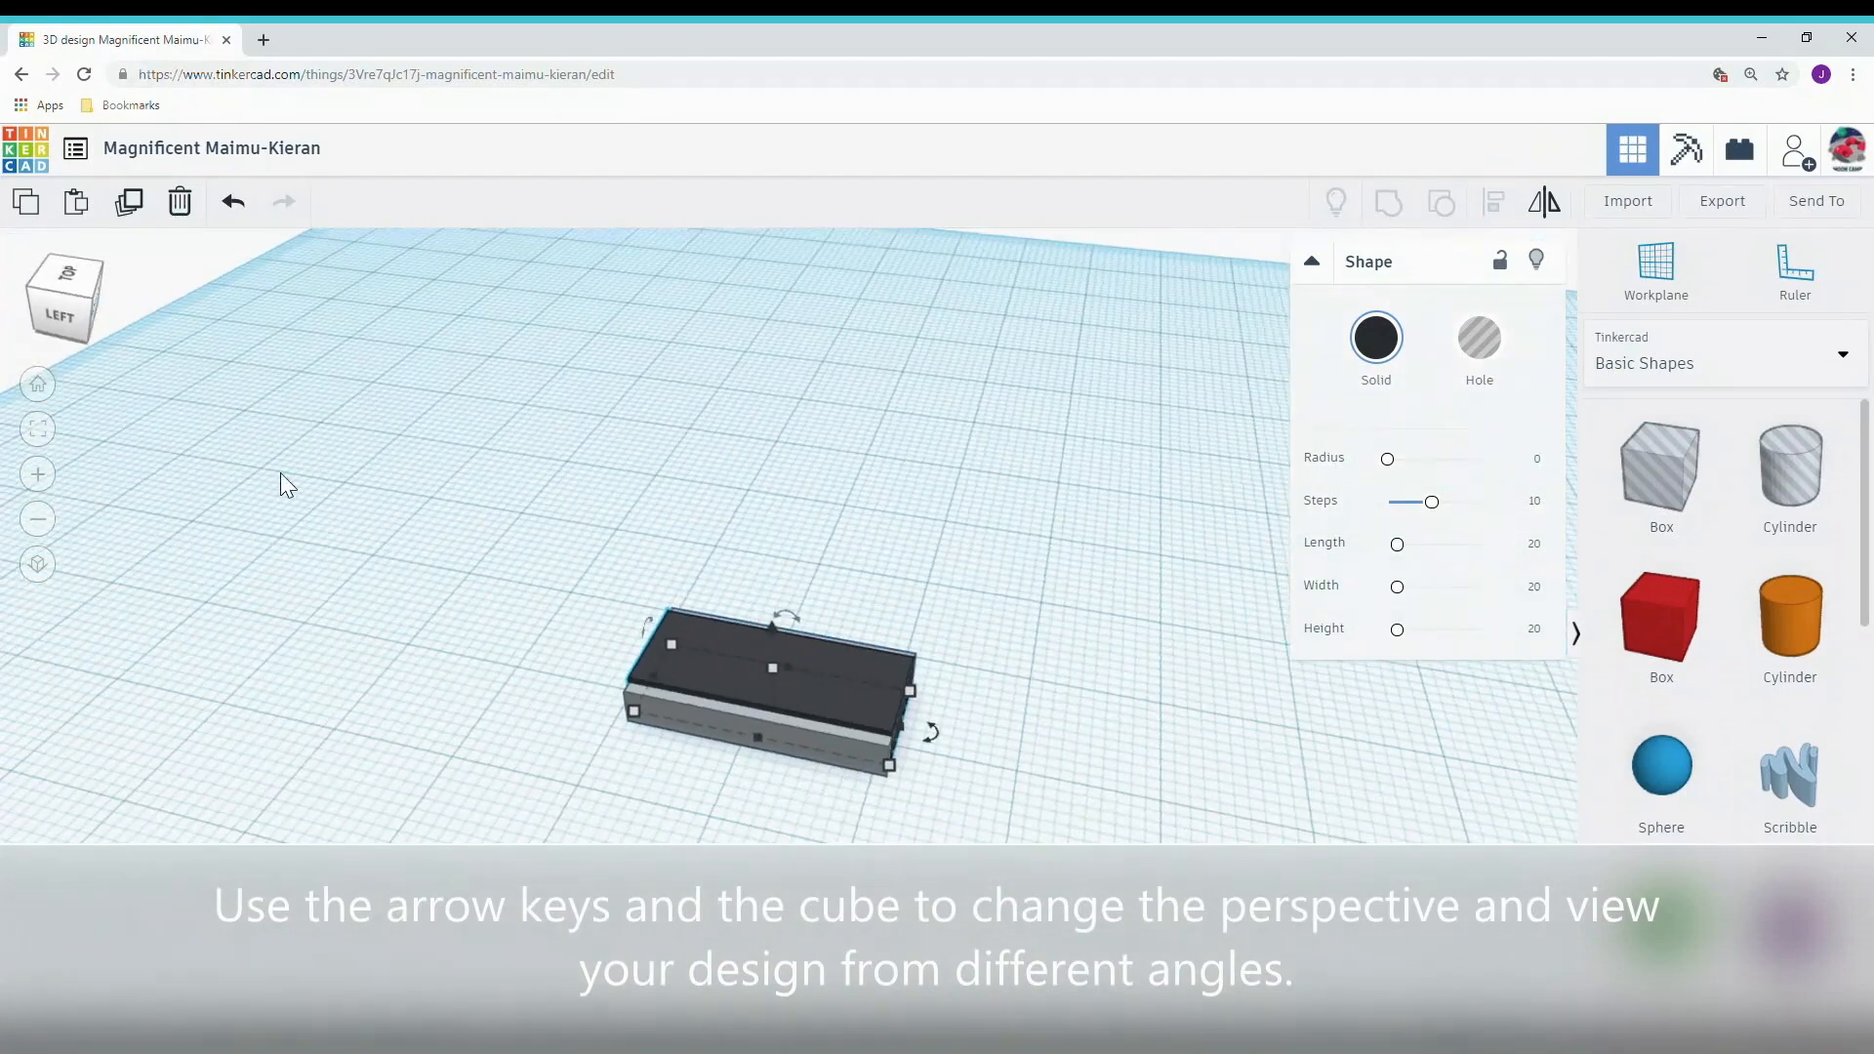
mouse_move(887, 763)
left_click(743, 828)
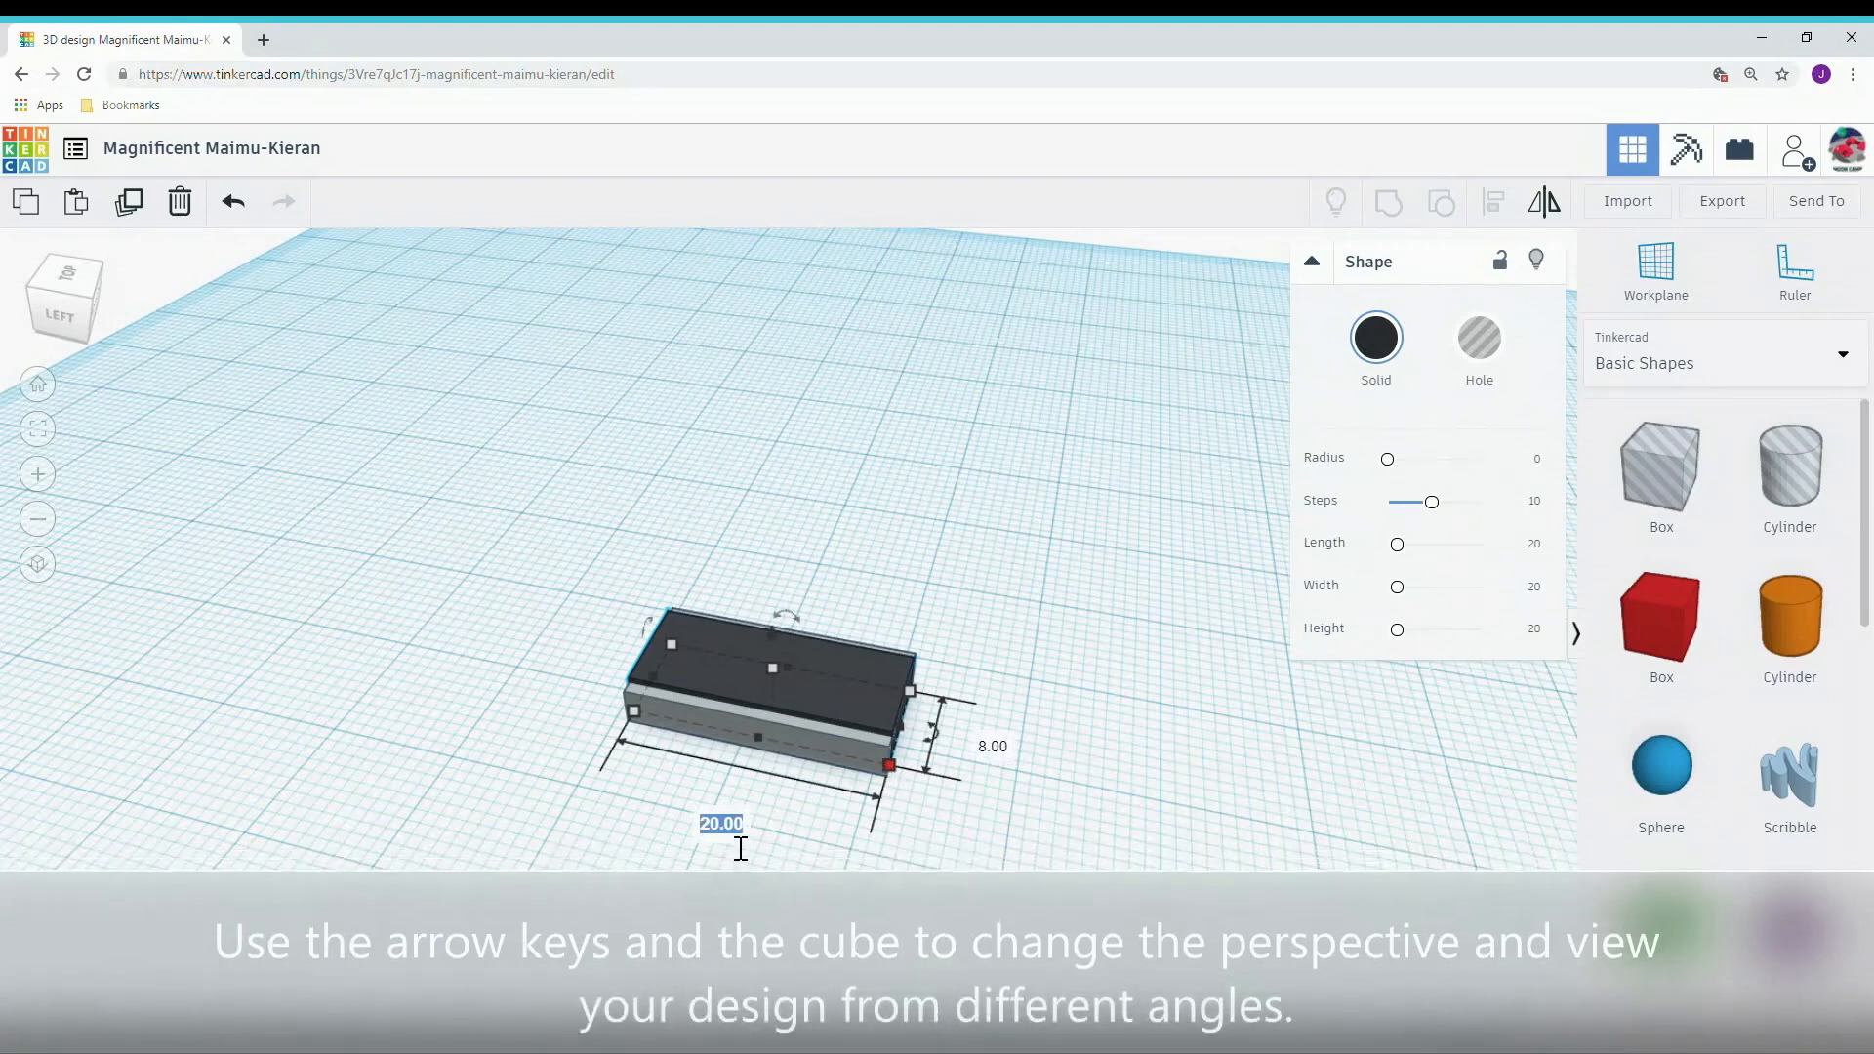
type("20.5")
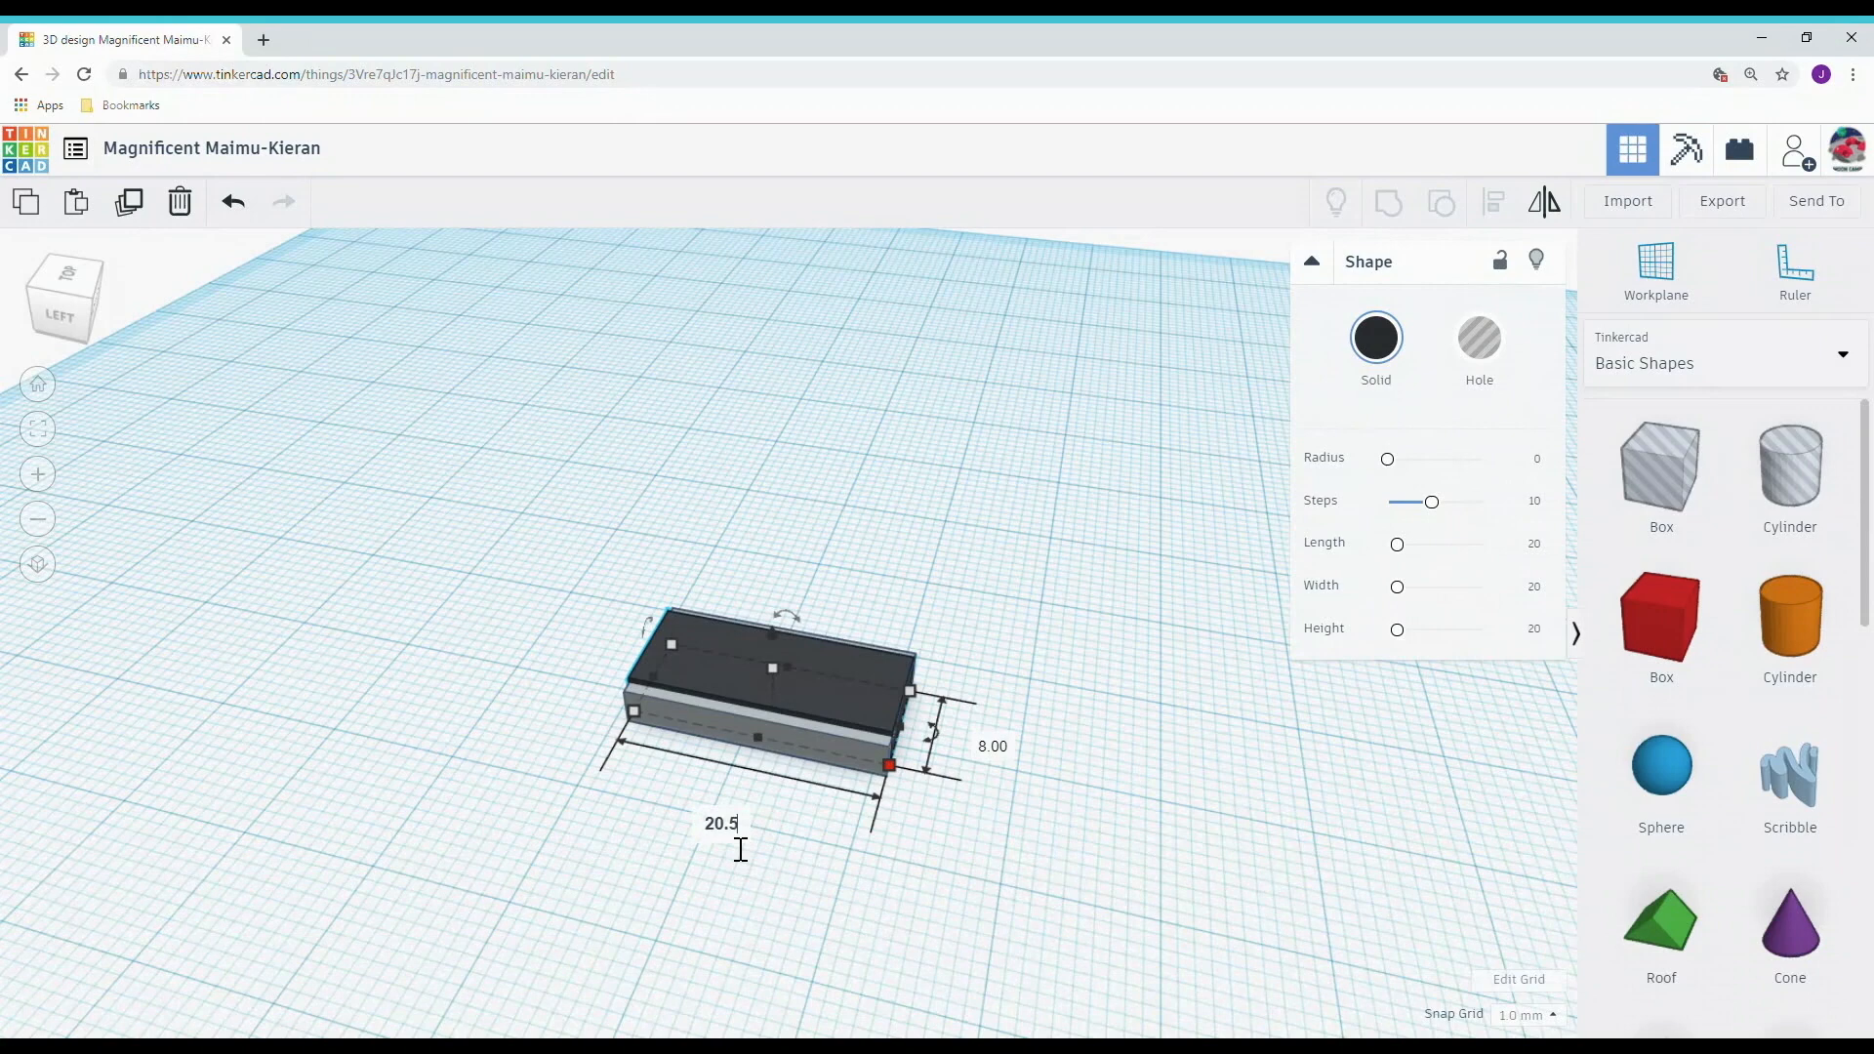
key("Return")
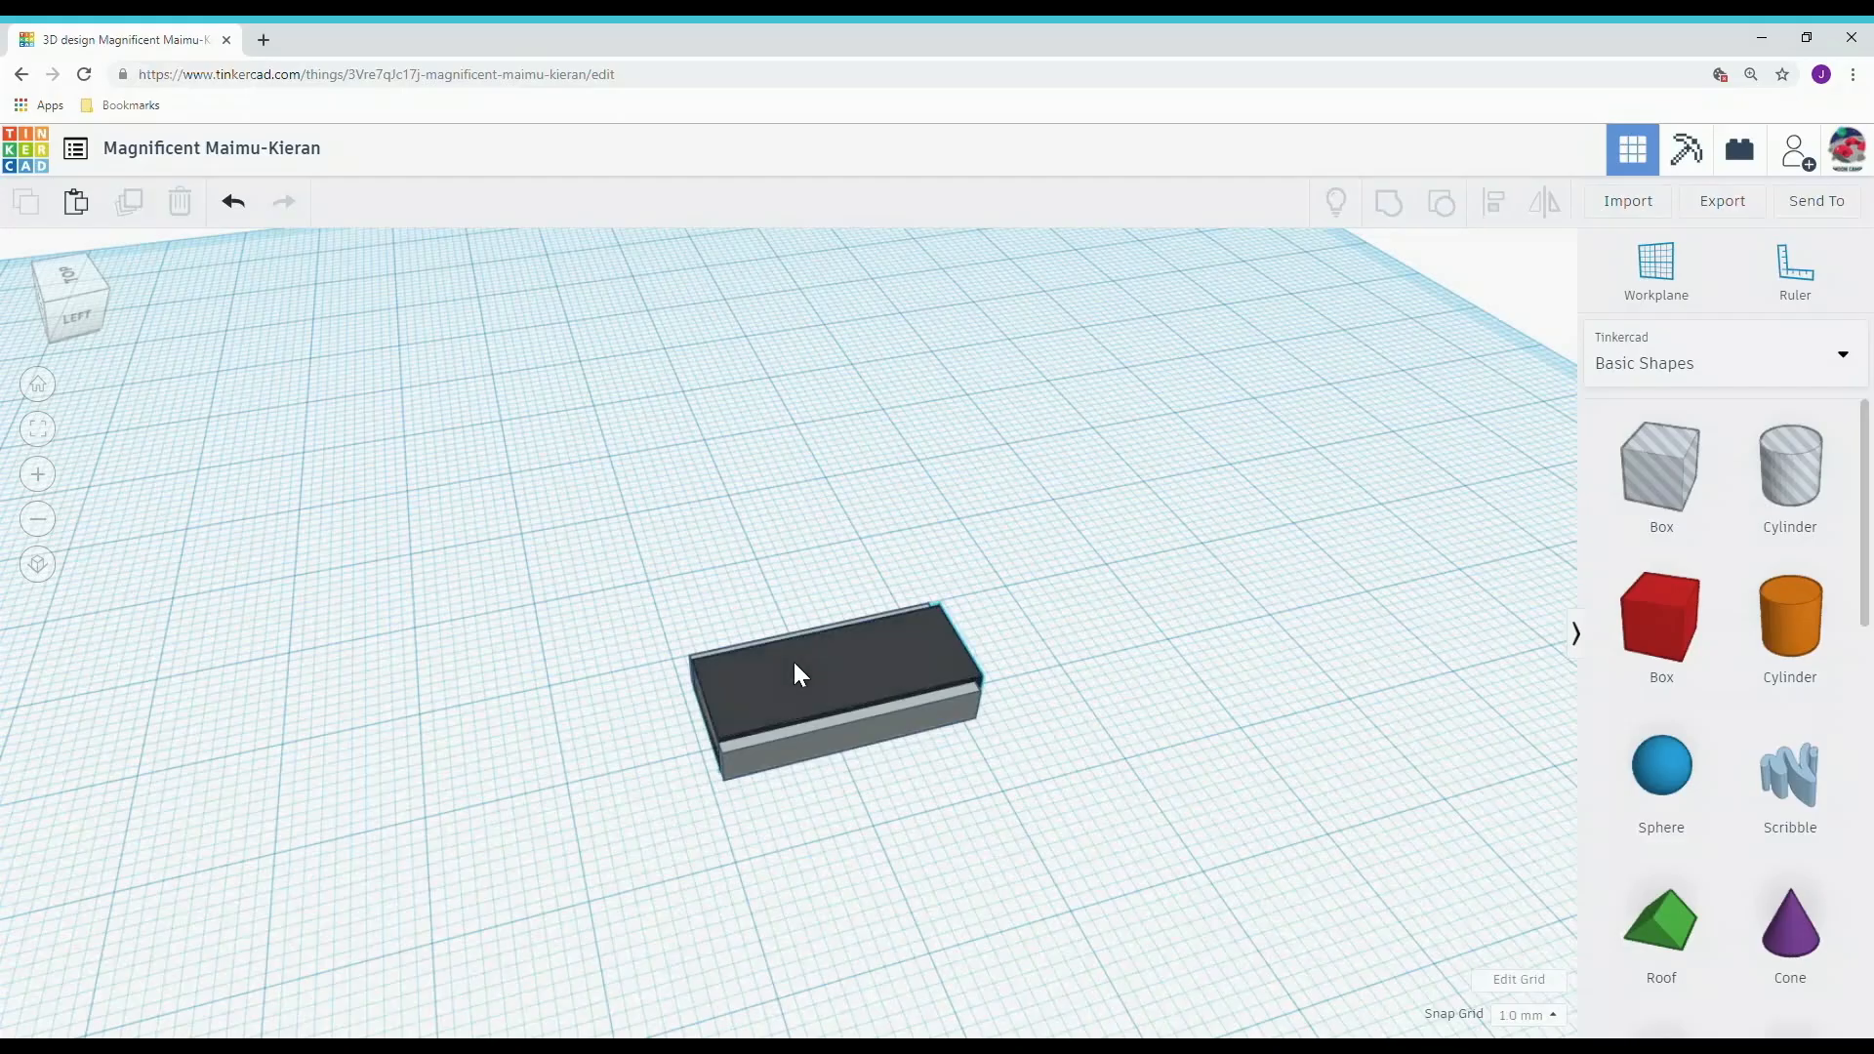
Step: Select both the black and grey boxes and centre them on each other along their length
left_click(803, 724)
left_click(805, 746, "shift")
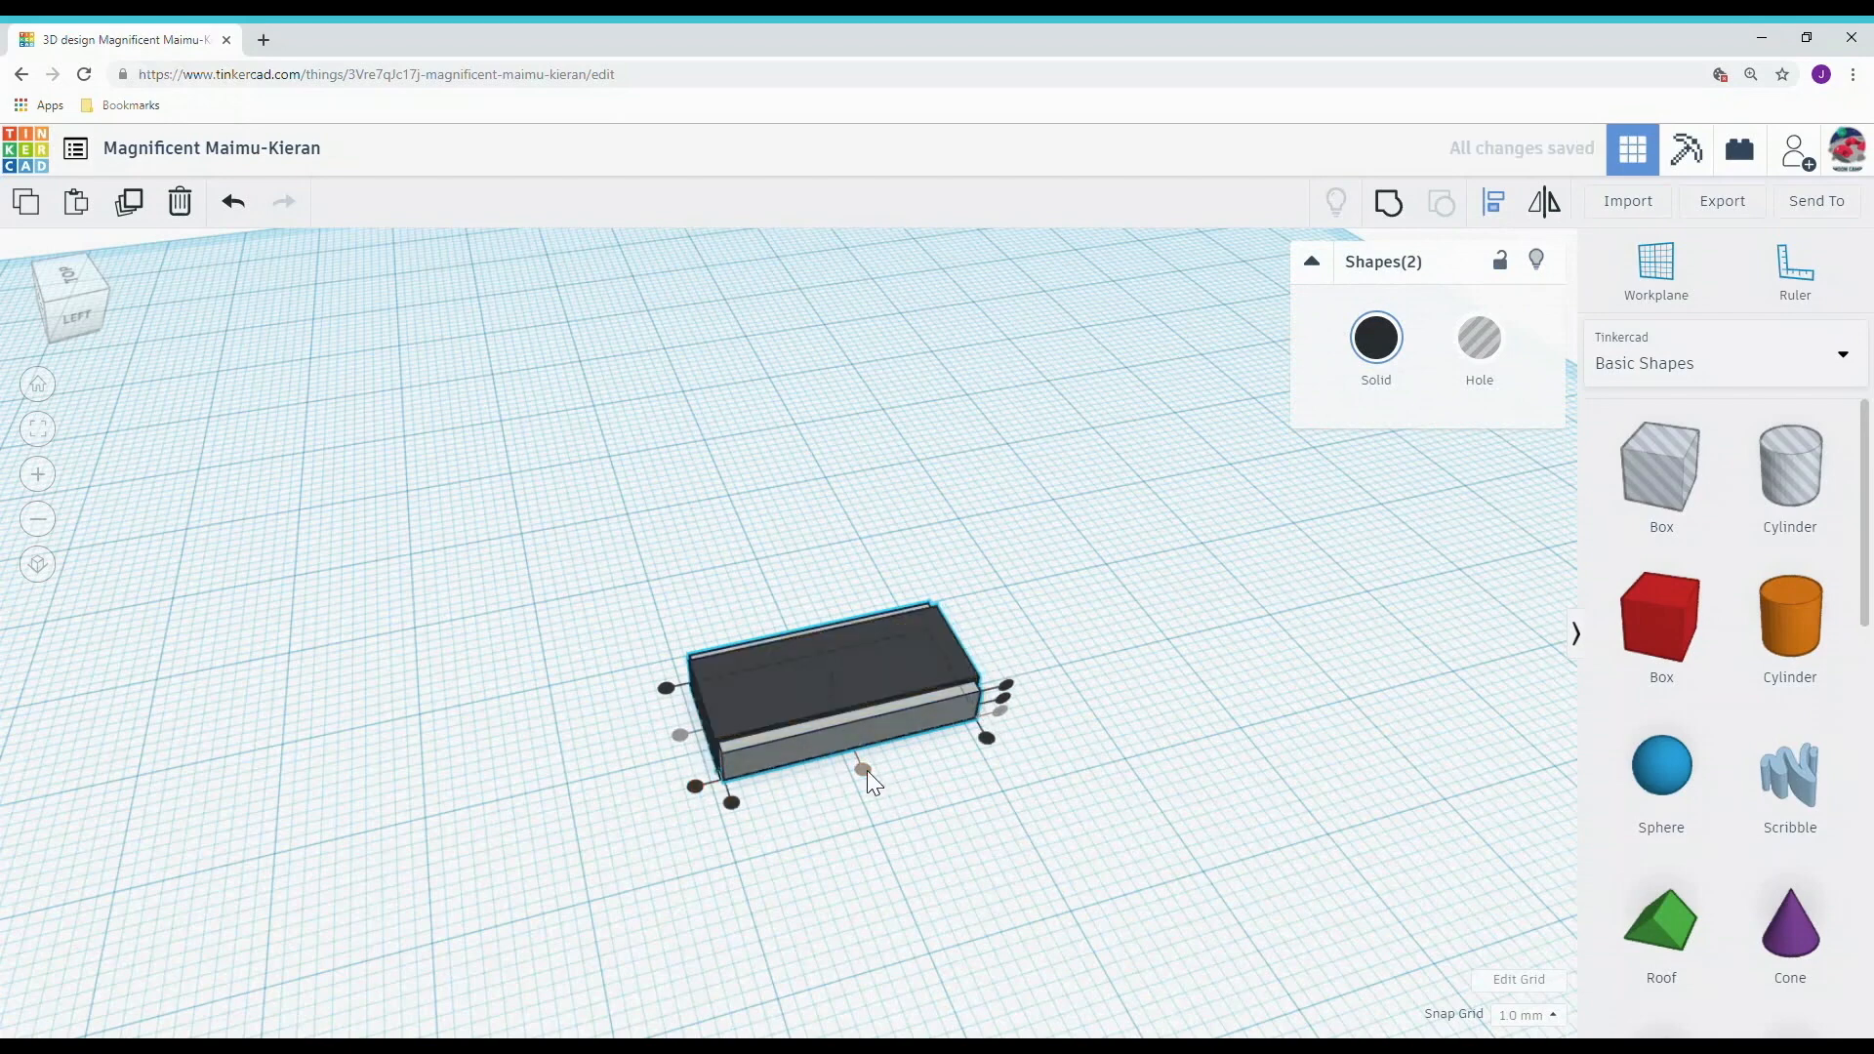
left_click(932, 859)
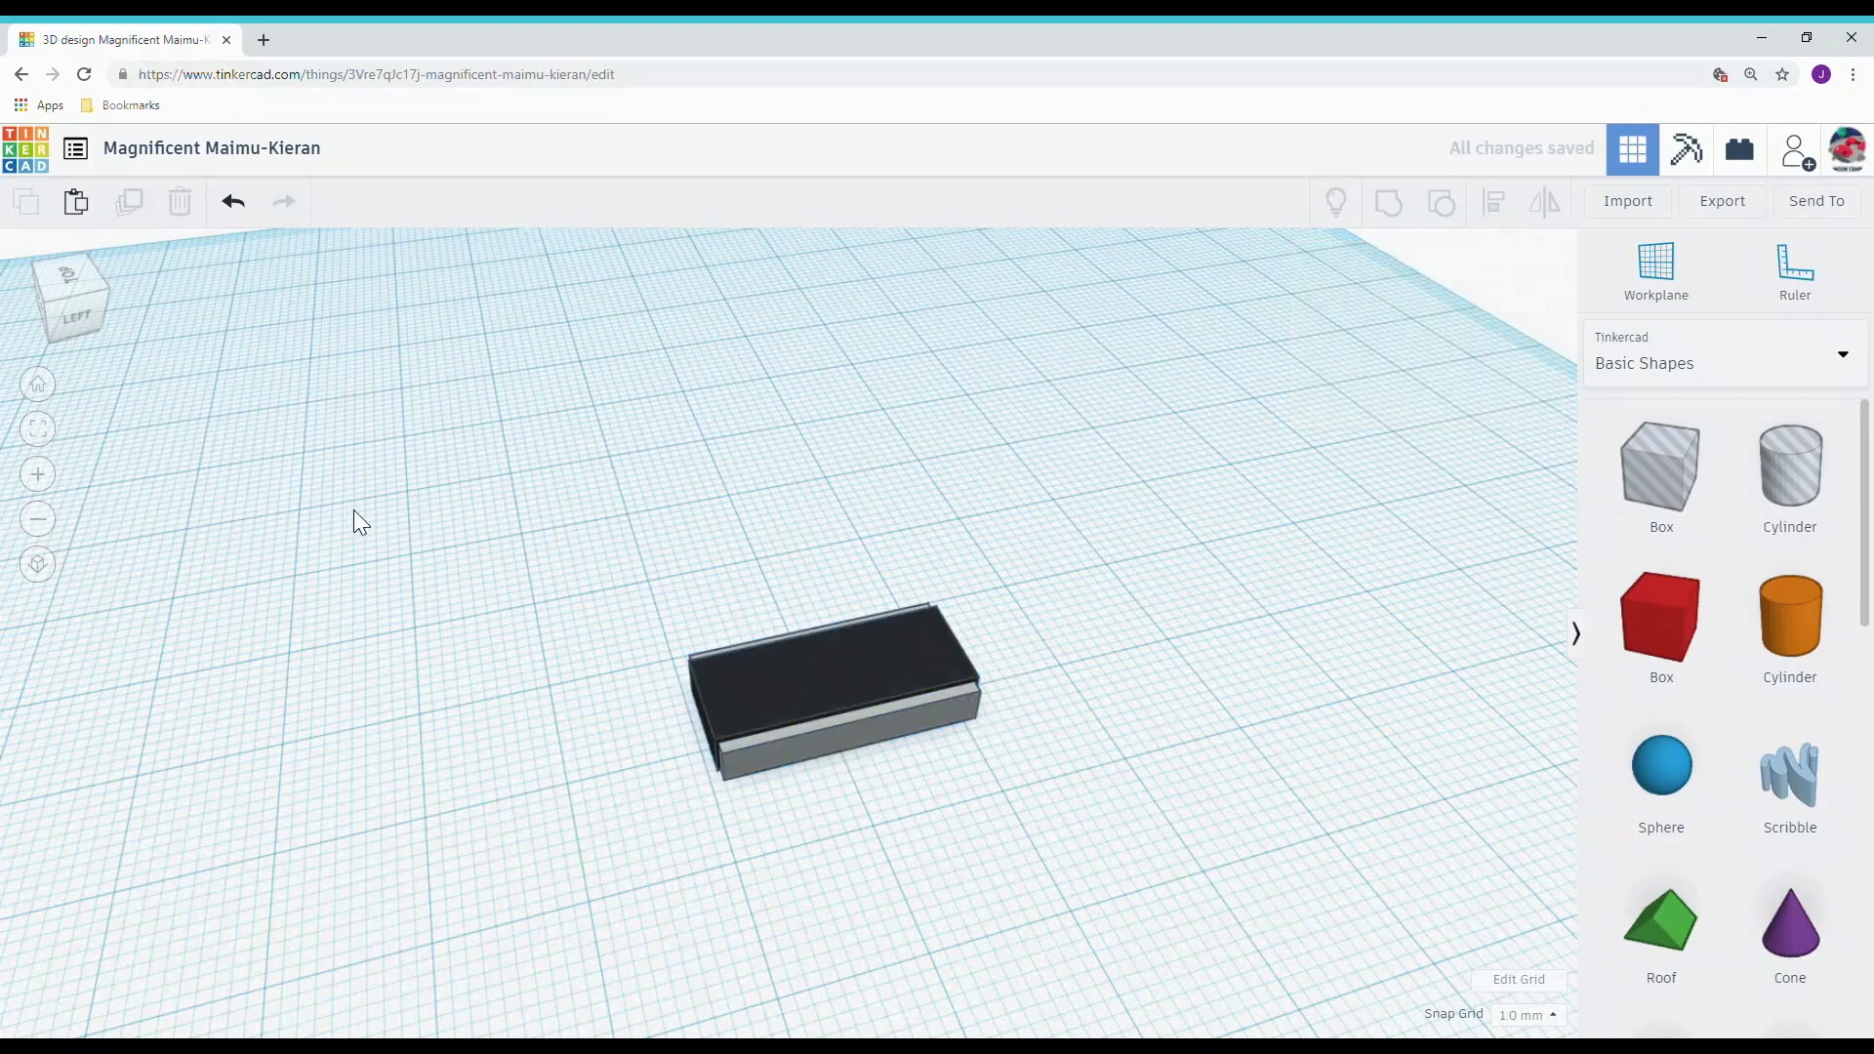
Step: Add a cylinder beside the boxes and set its base length and width to 1 mm each
left_click(65, 304)
left_click_drag(51, 297, 139, 304)
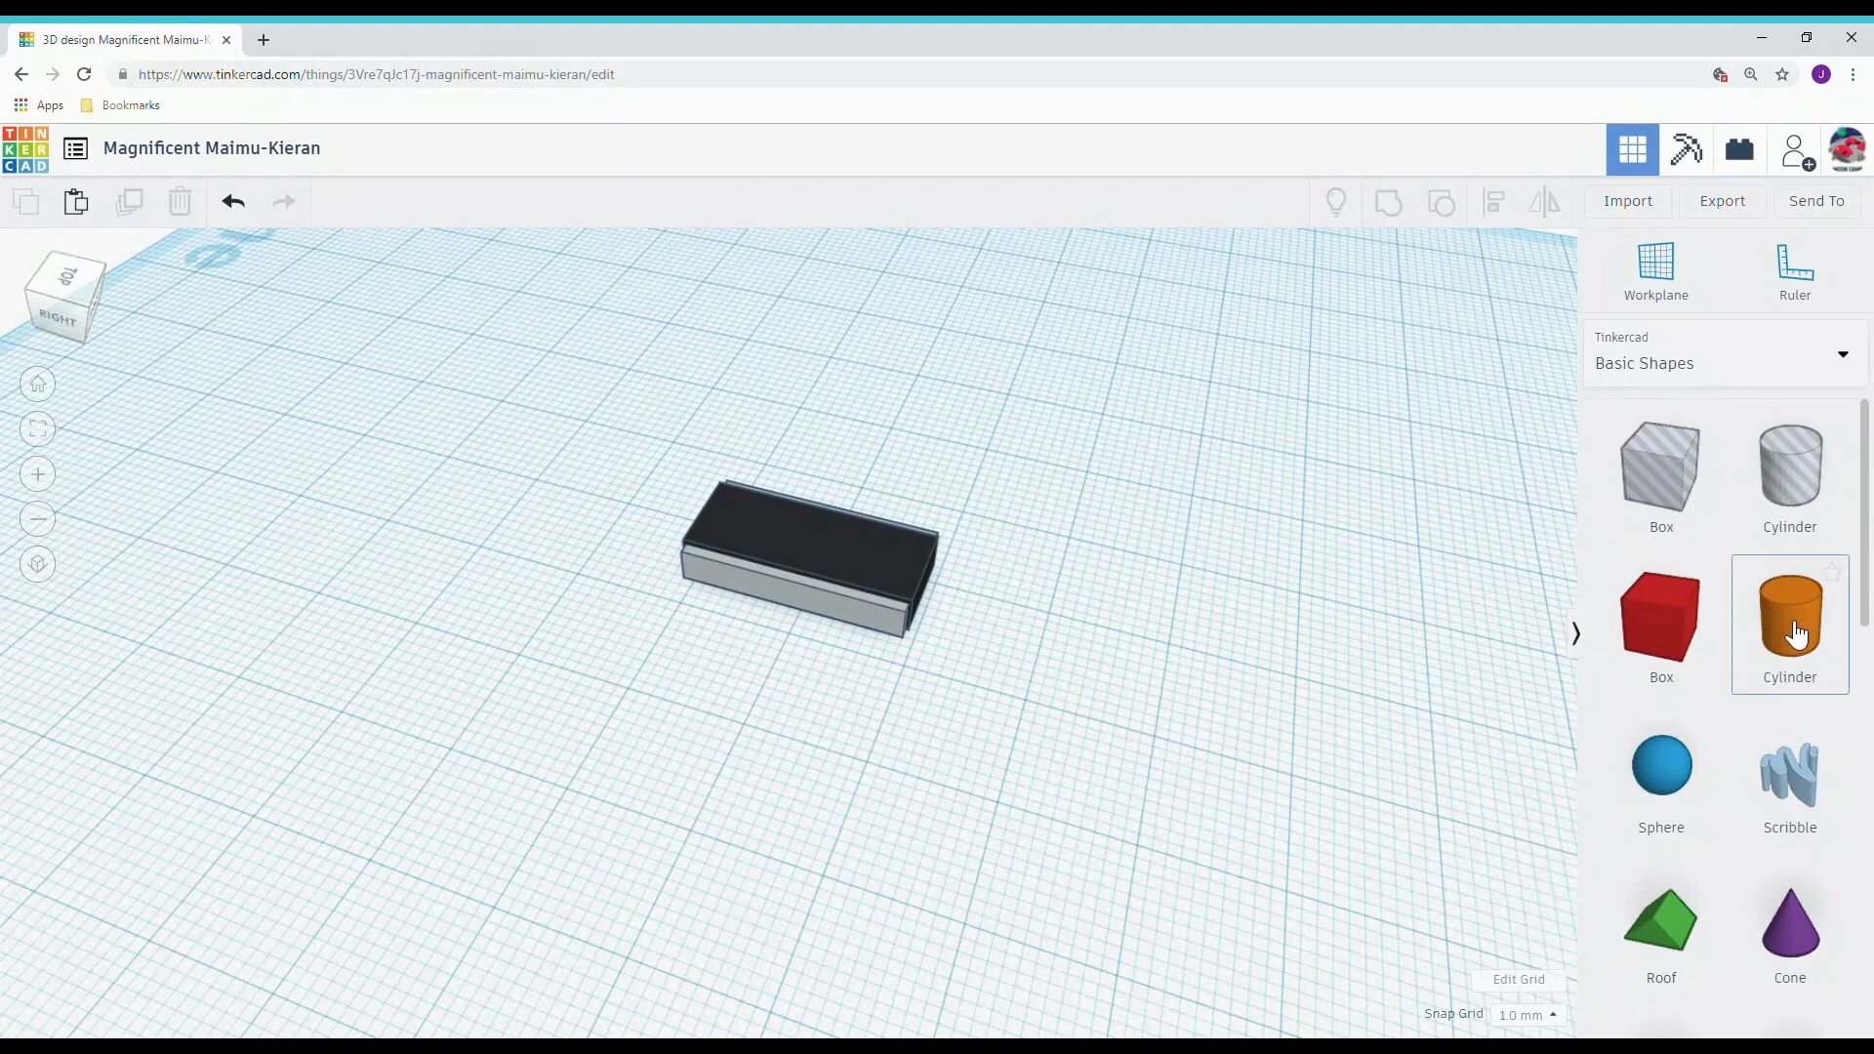
left_click_drag(1640, 668, 644, 711)
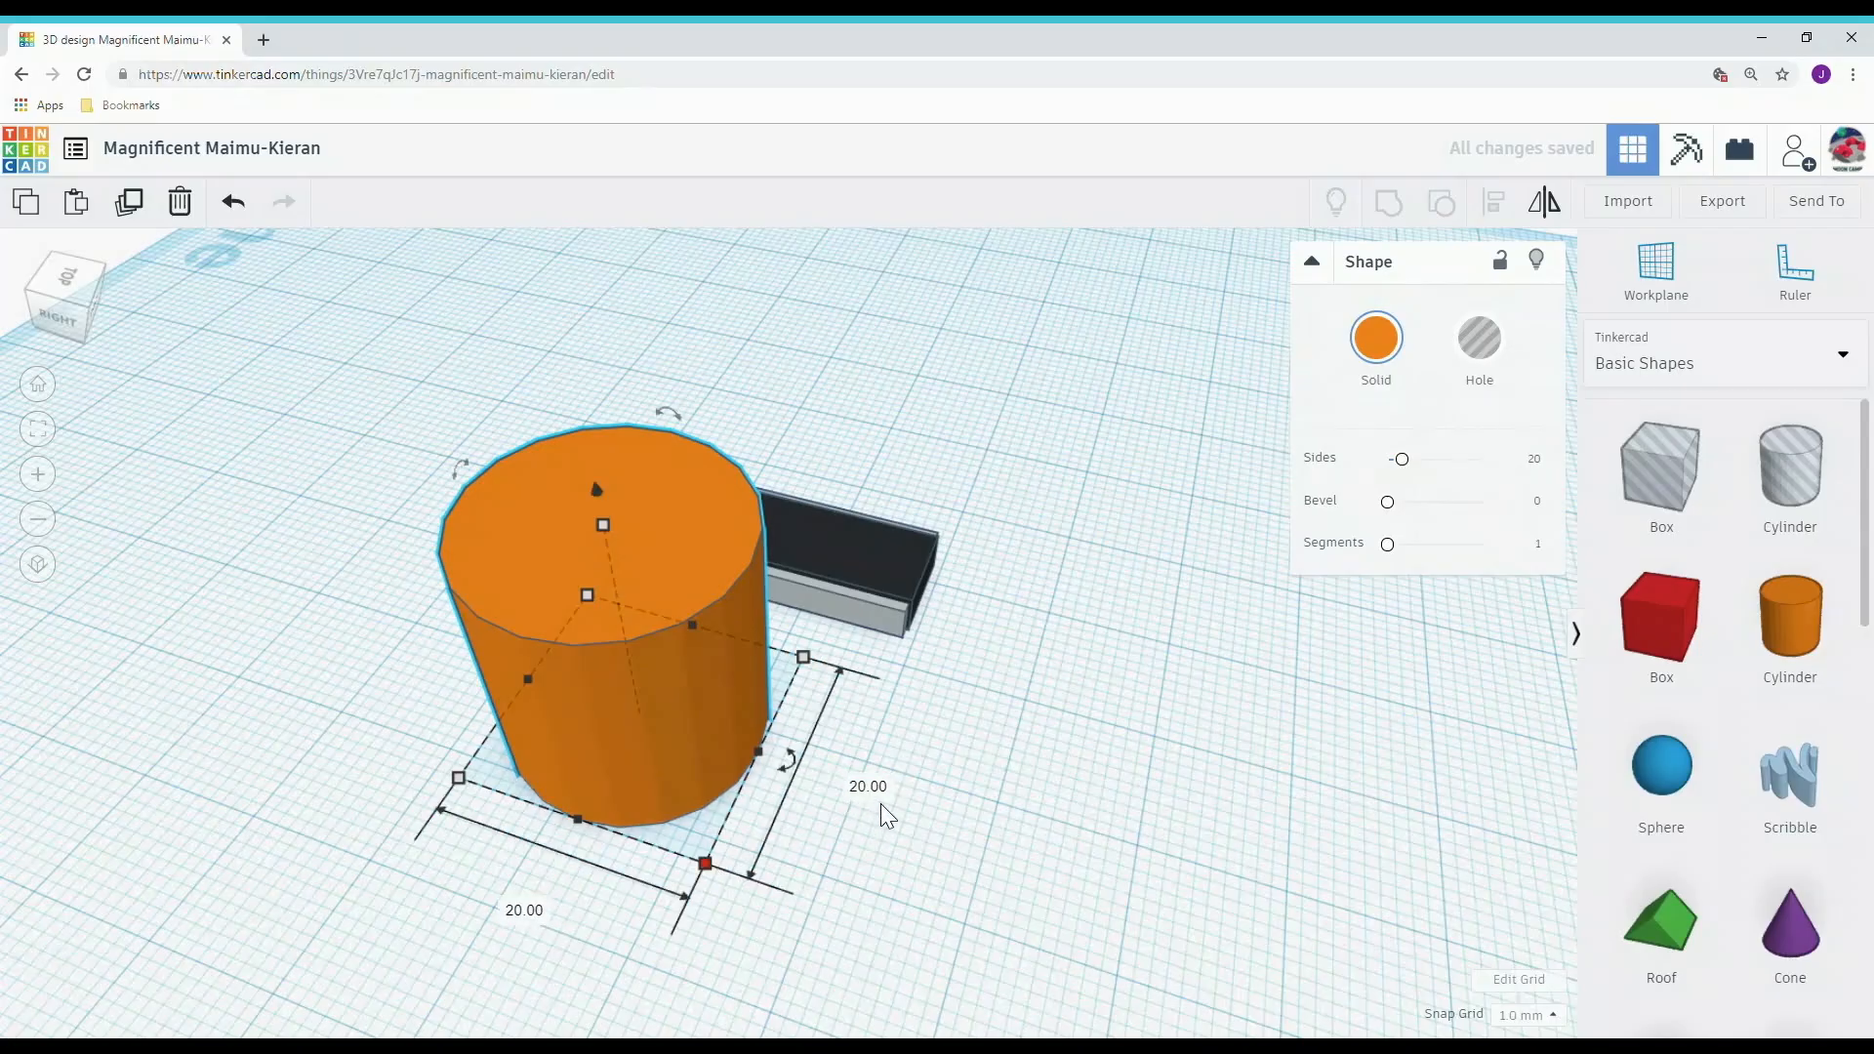
type("2")
key("Return")
left_click(649, 722)
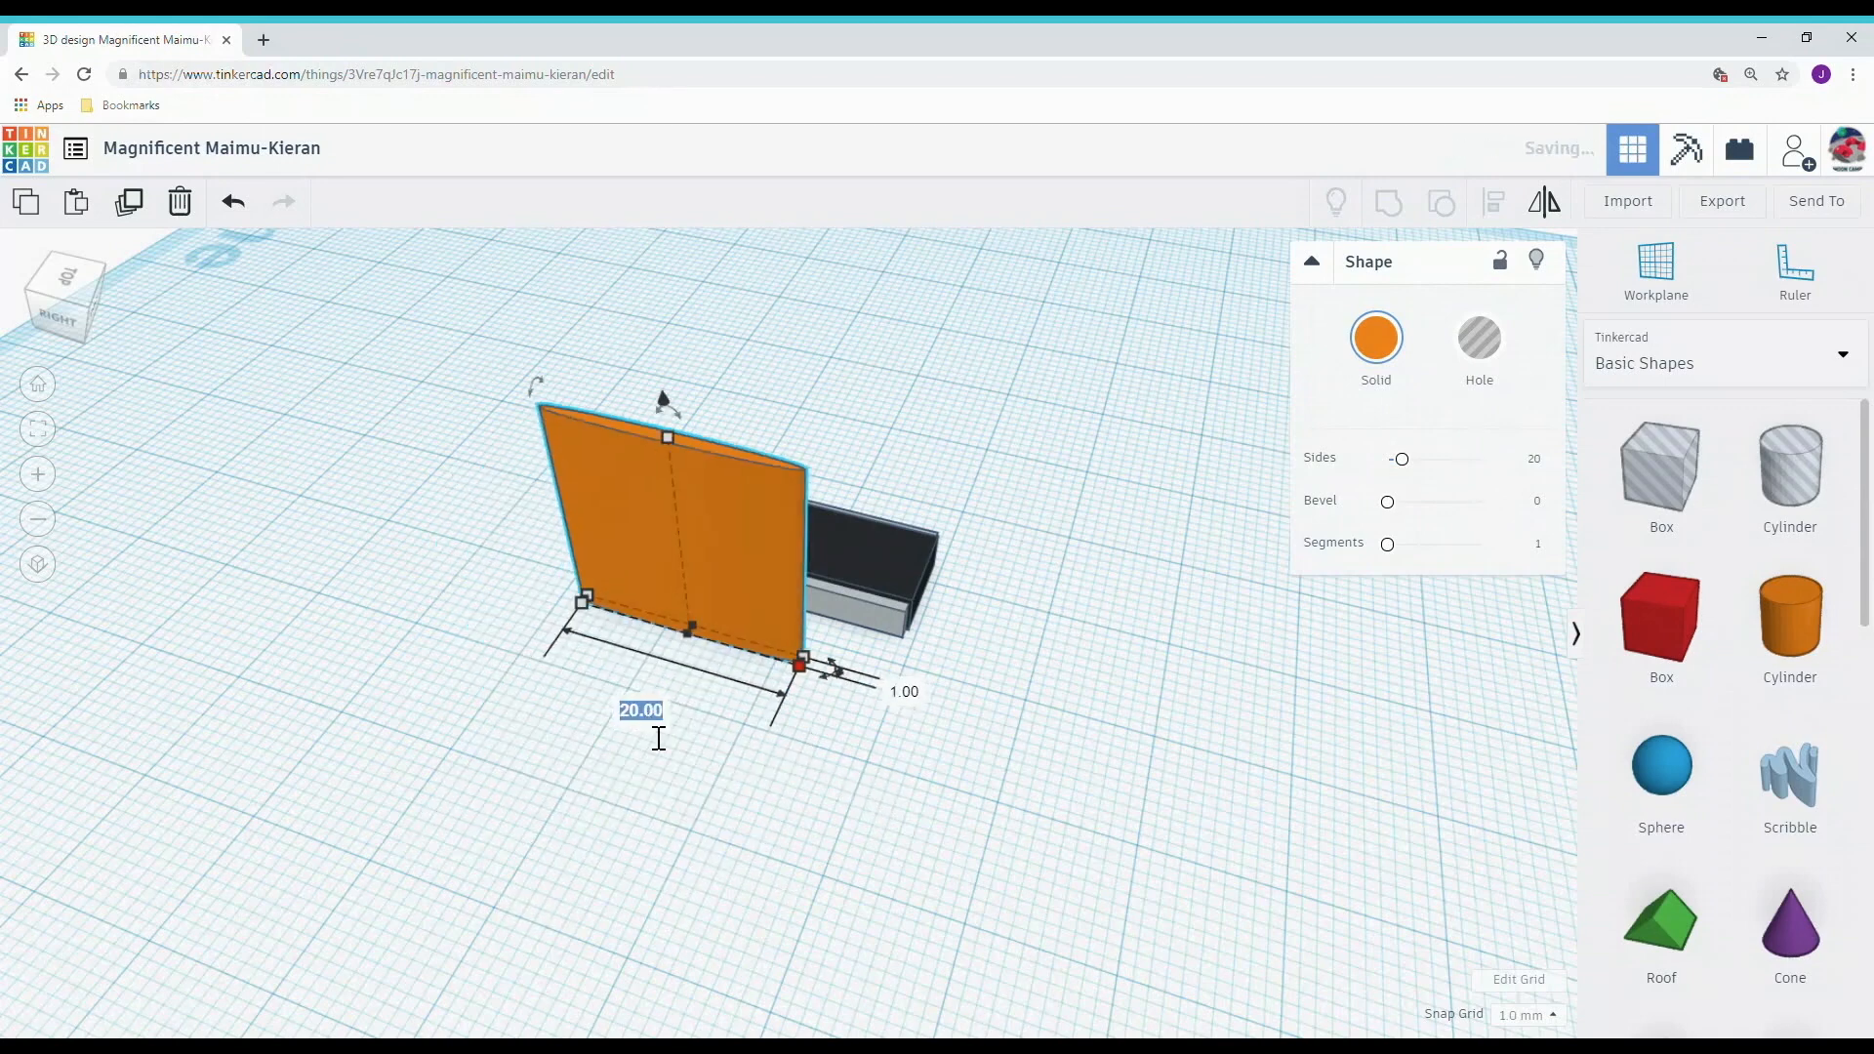
type("1")
key("Return")
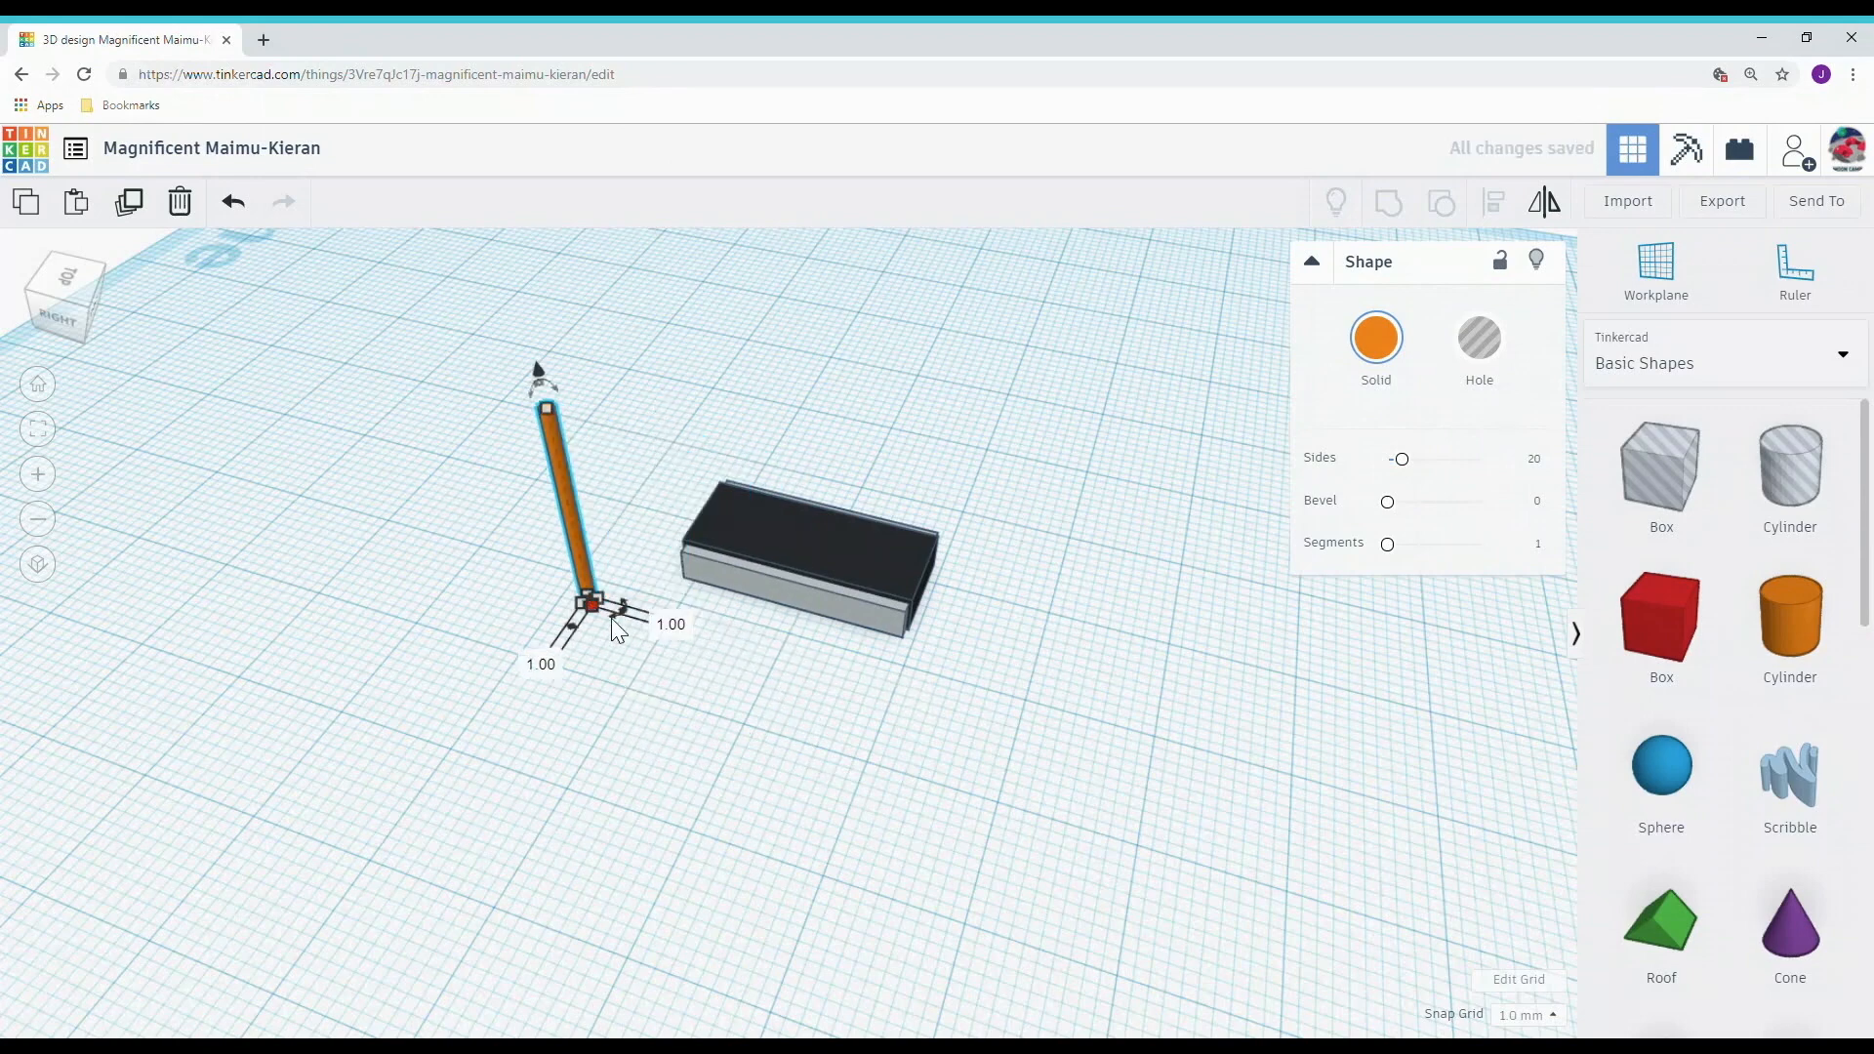
Step: Lower the thin cylinder's height to 15 mm and recolour it light grey
left_click_drag(547, 409, 561, 468)
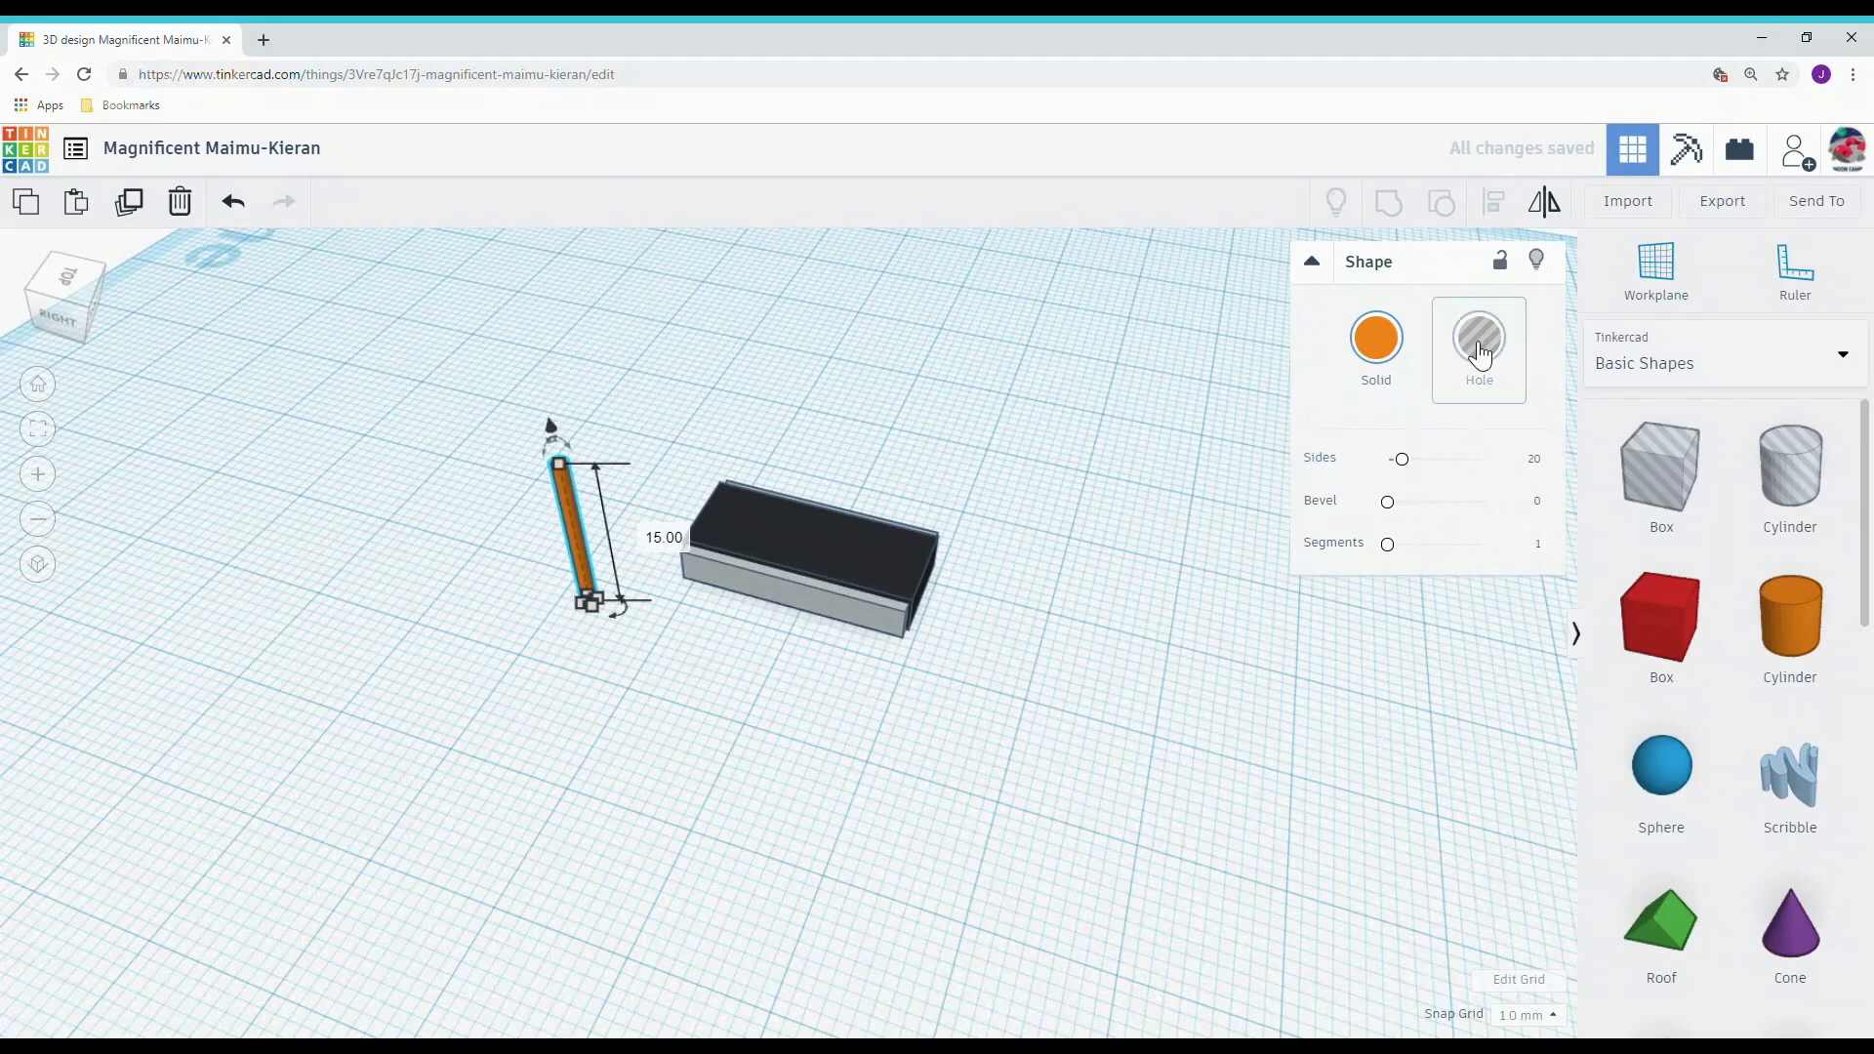
left_click(1405, 358)
left_click(1735, 575)
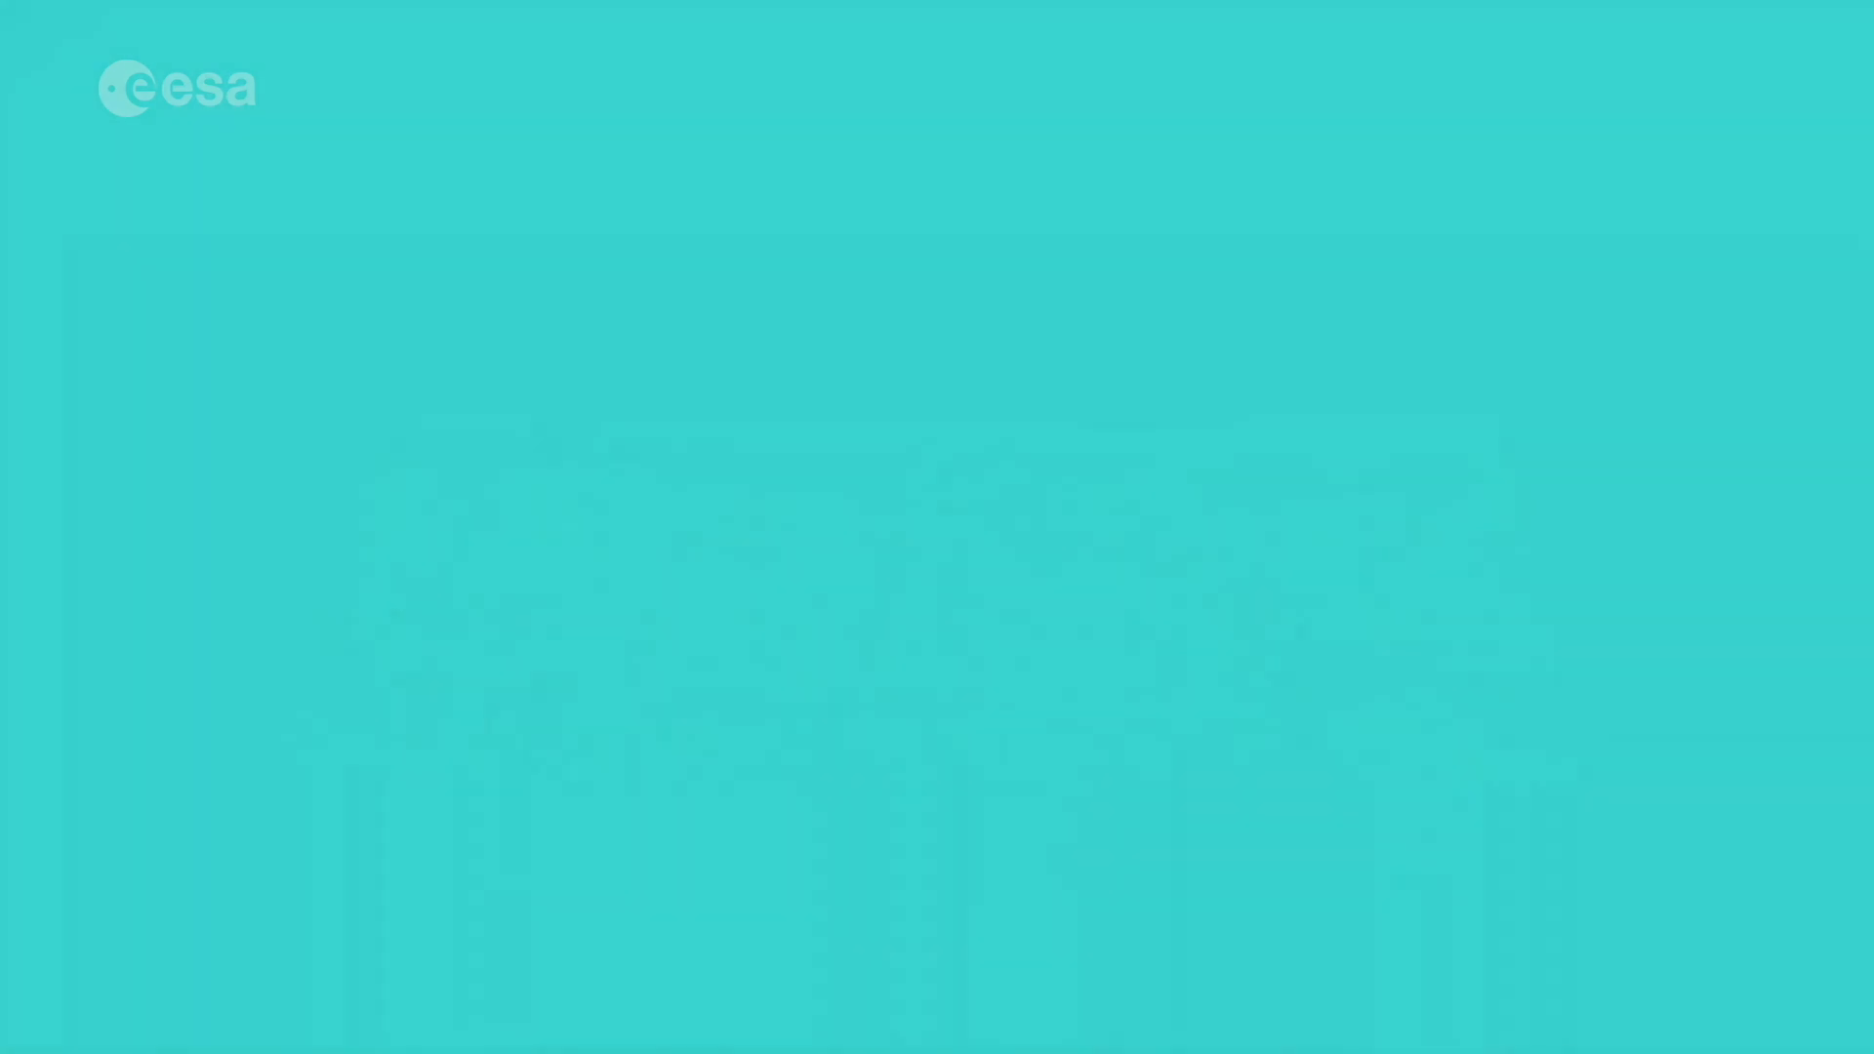
Step: Move the thin grey cylinder across the workplane to the nearest end corner of the grey box
key("Up")
key("Up")
key("Right")
key("Right")
key("Right")
key("Right")
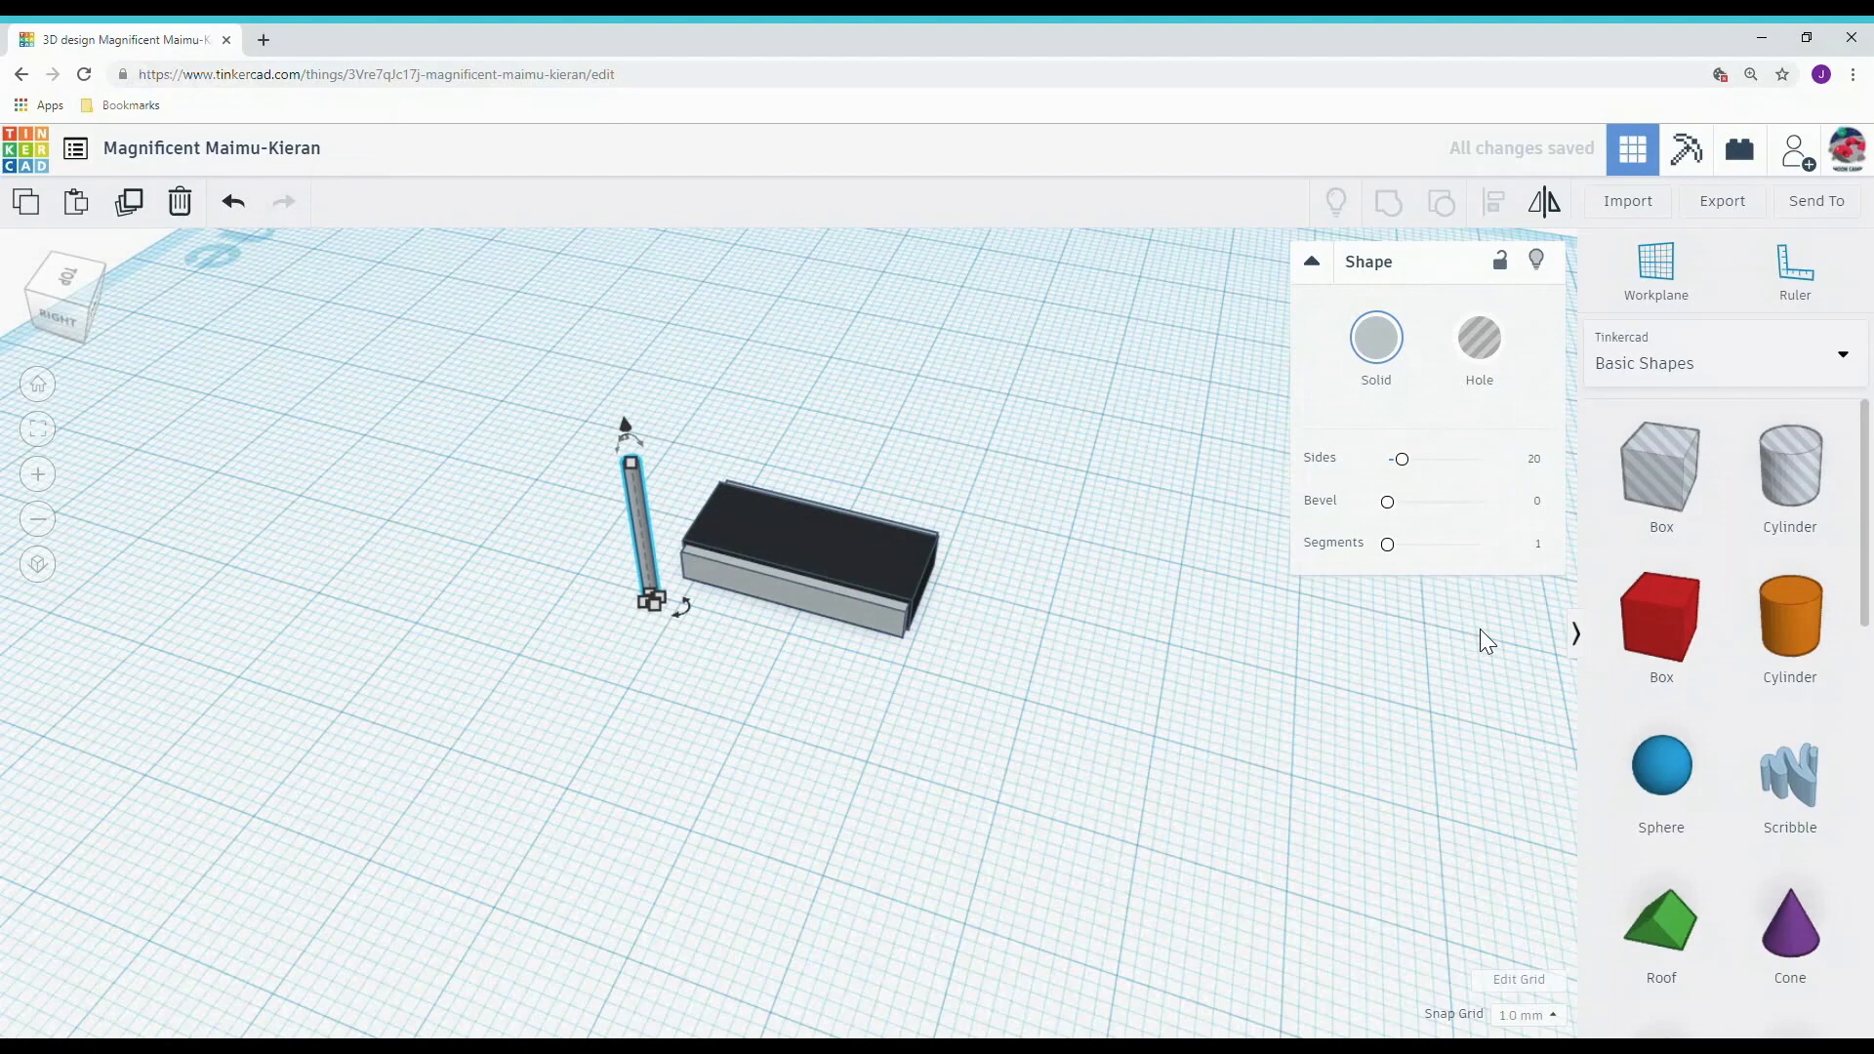
key("Up")
key("Up")
key("Up")
key("Up")
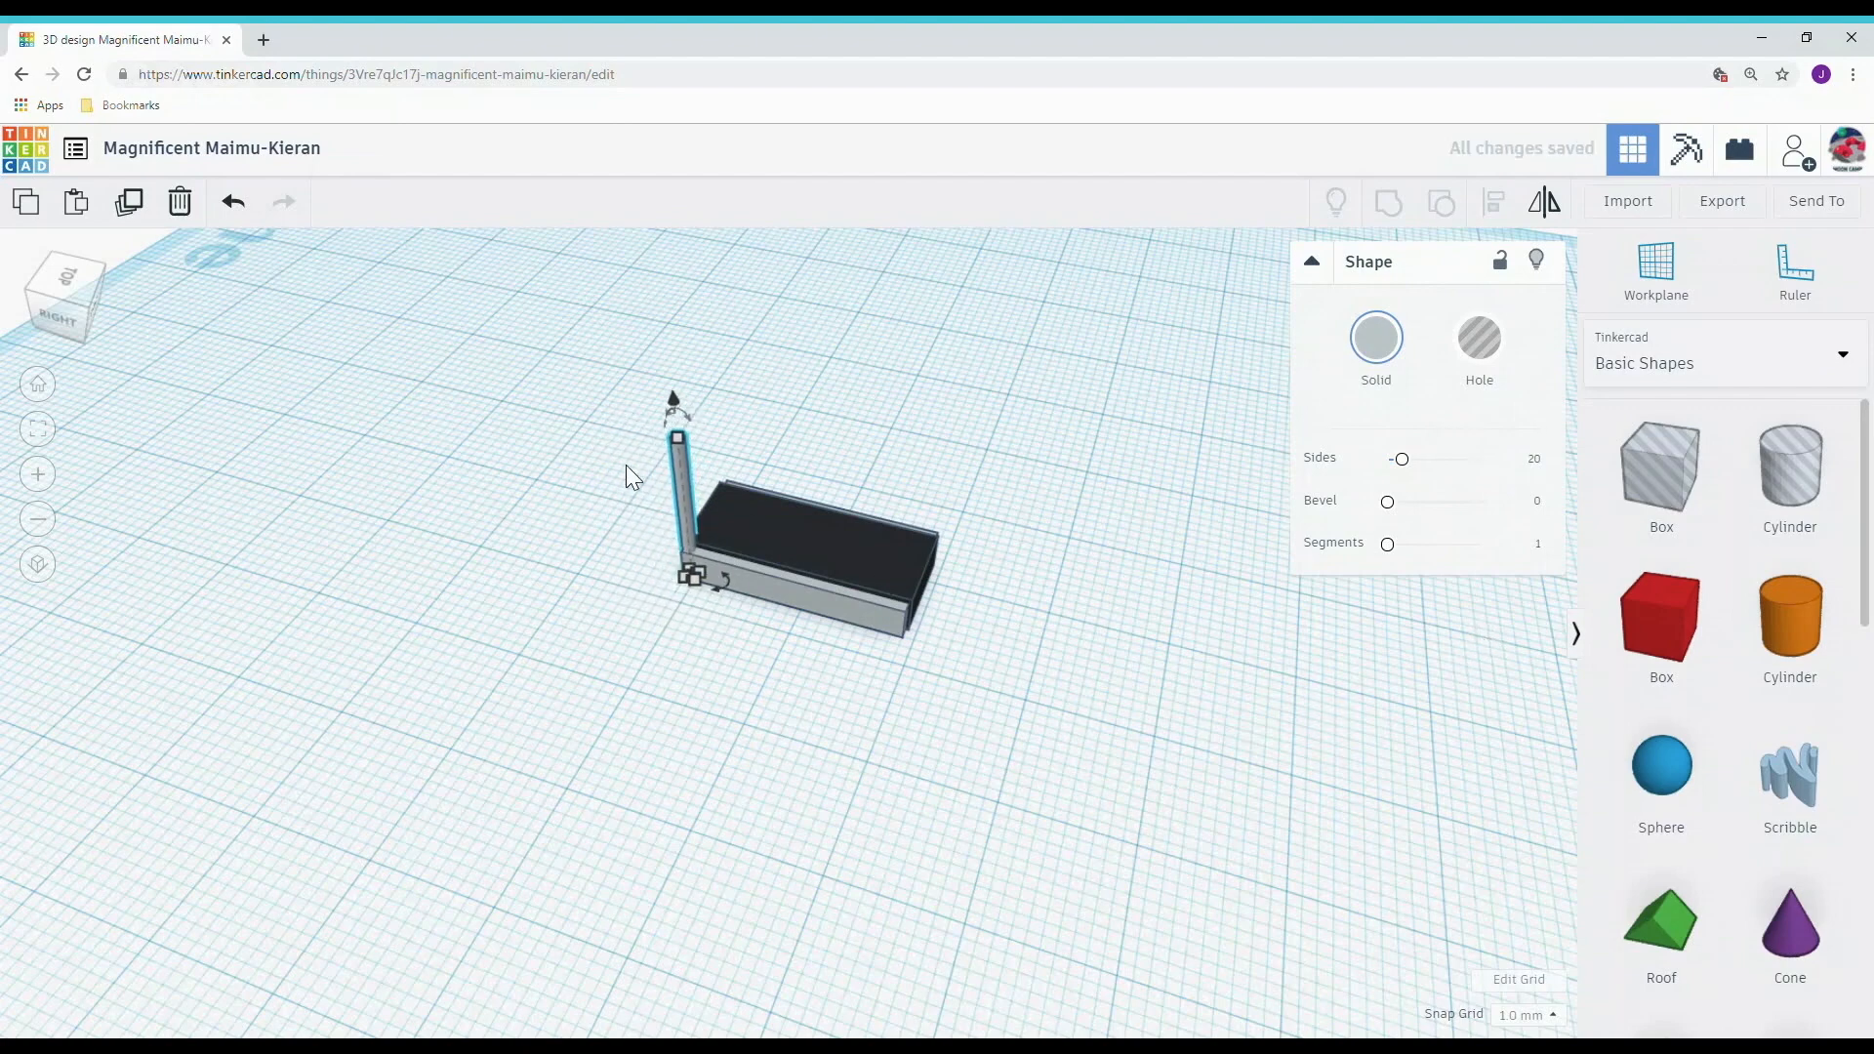
Step: Tilt the thin grey cylinder so that it leans along the length of the boxes
left_click(78, 307)
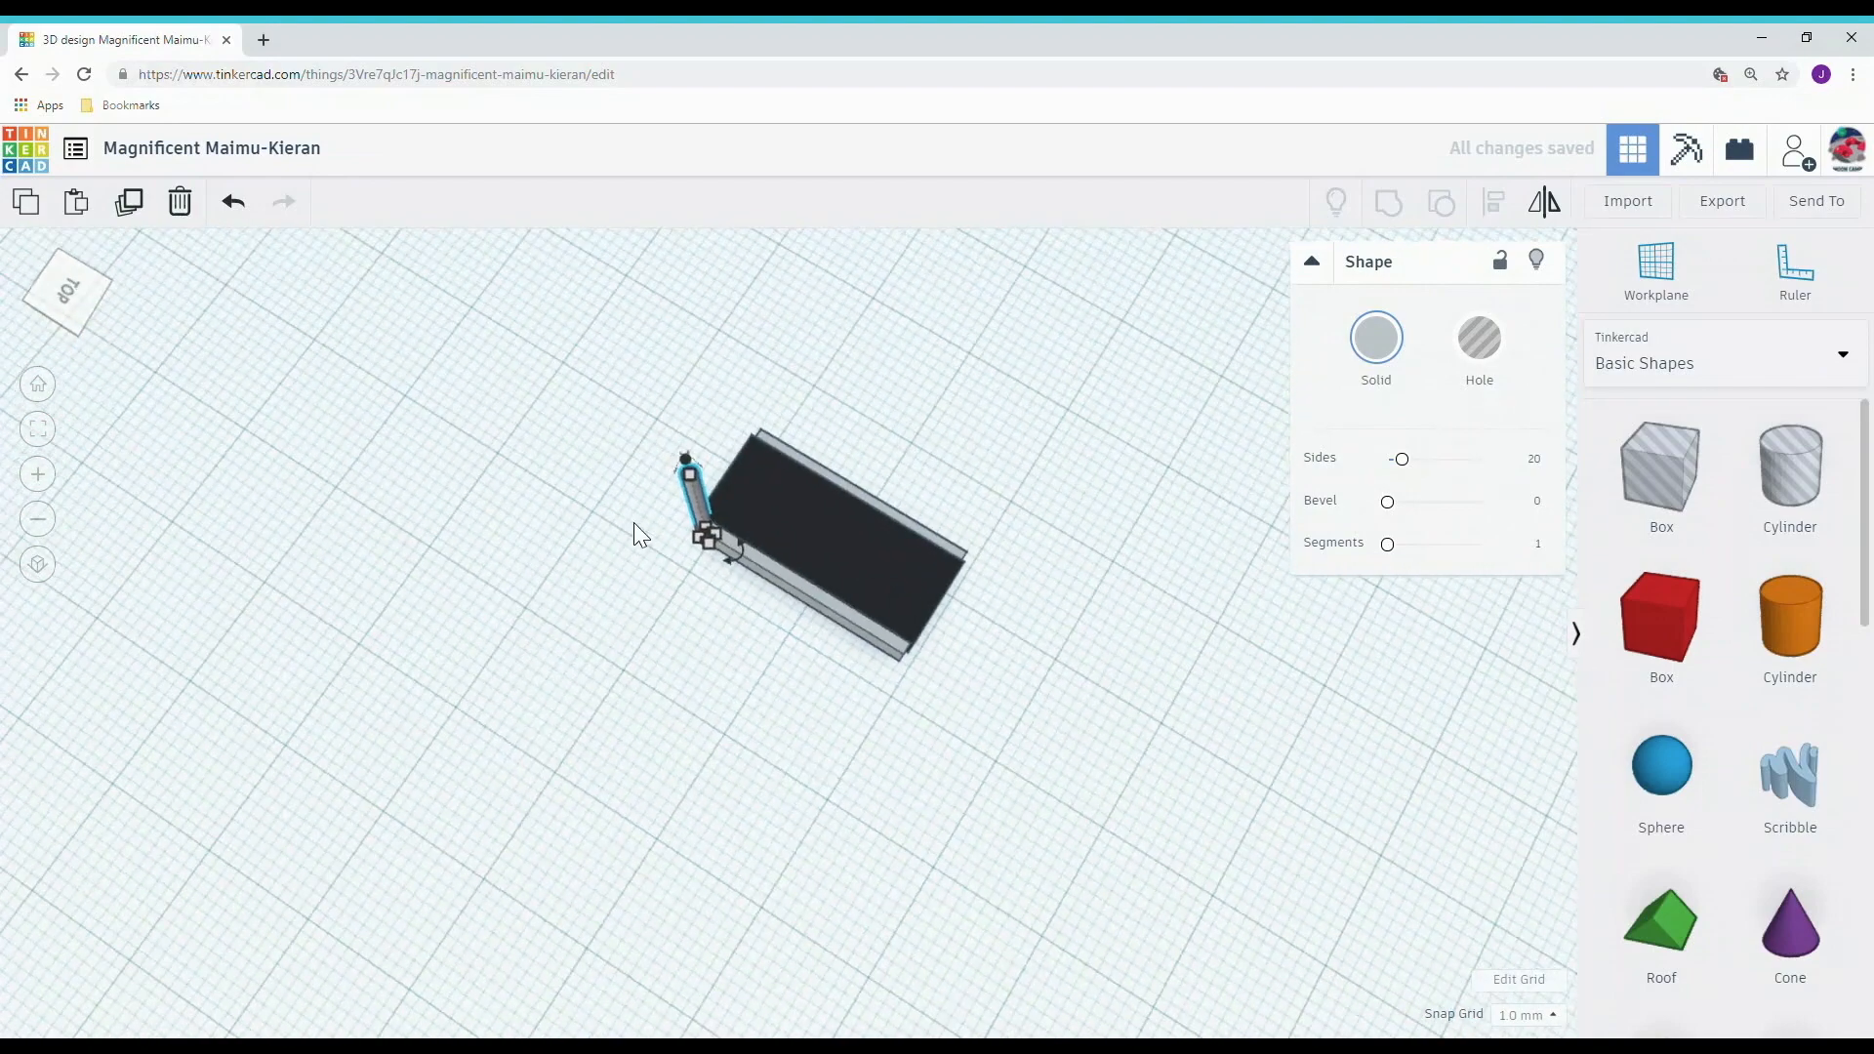
left_click(83, 307)
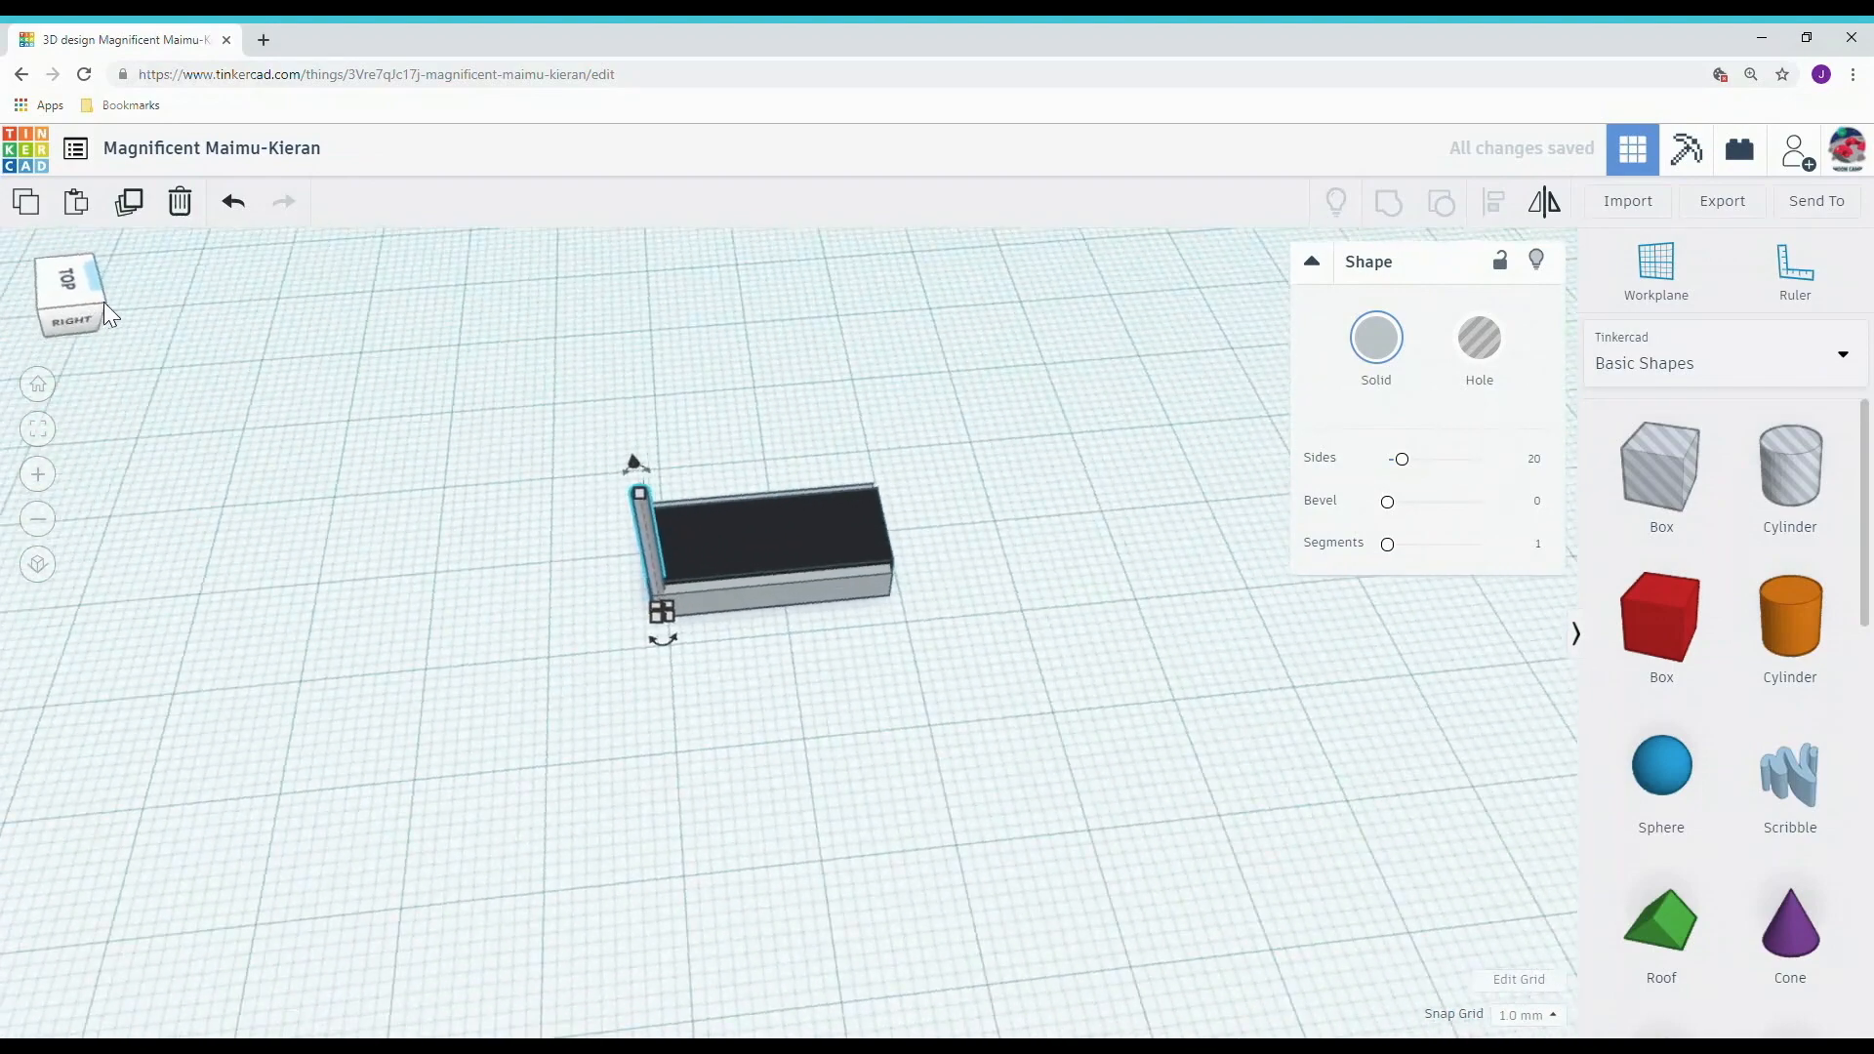
left_click_drag(641, 478, 659, 483)
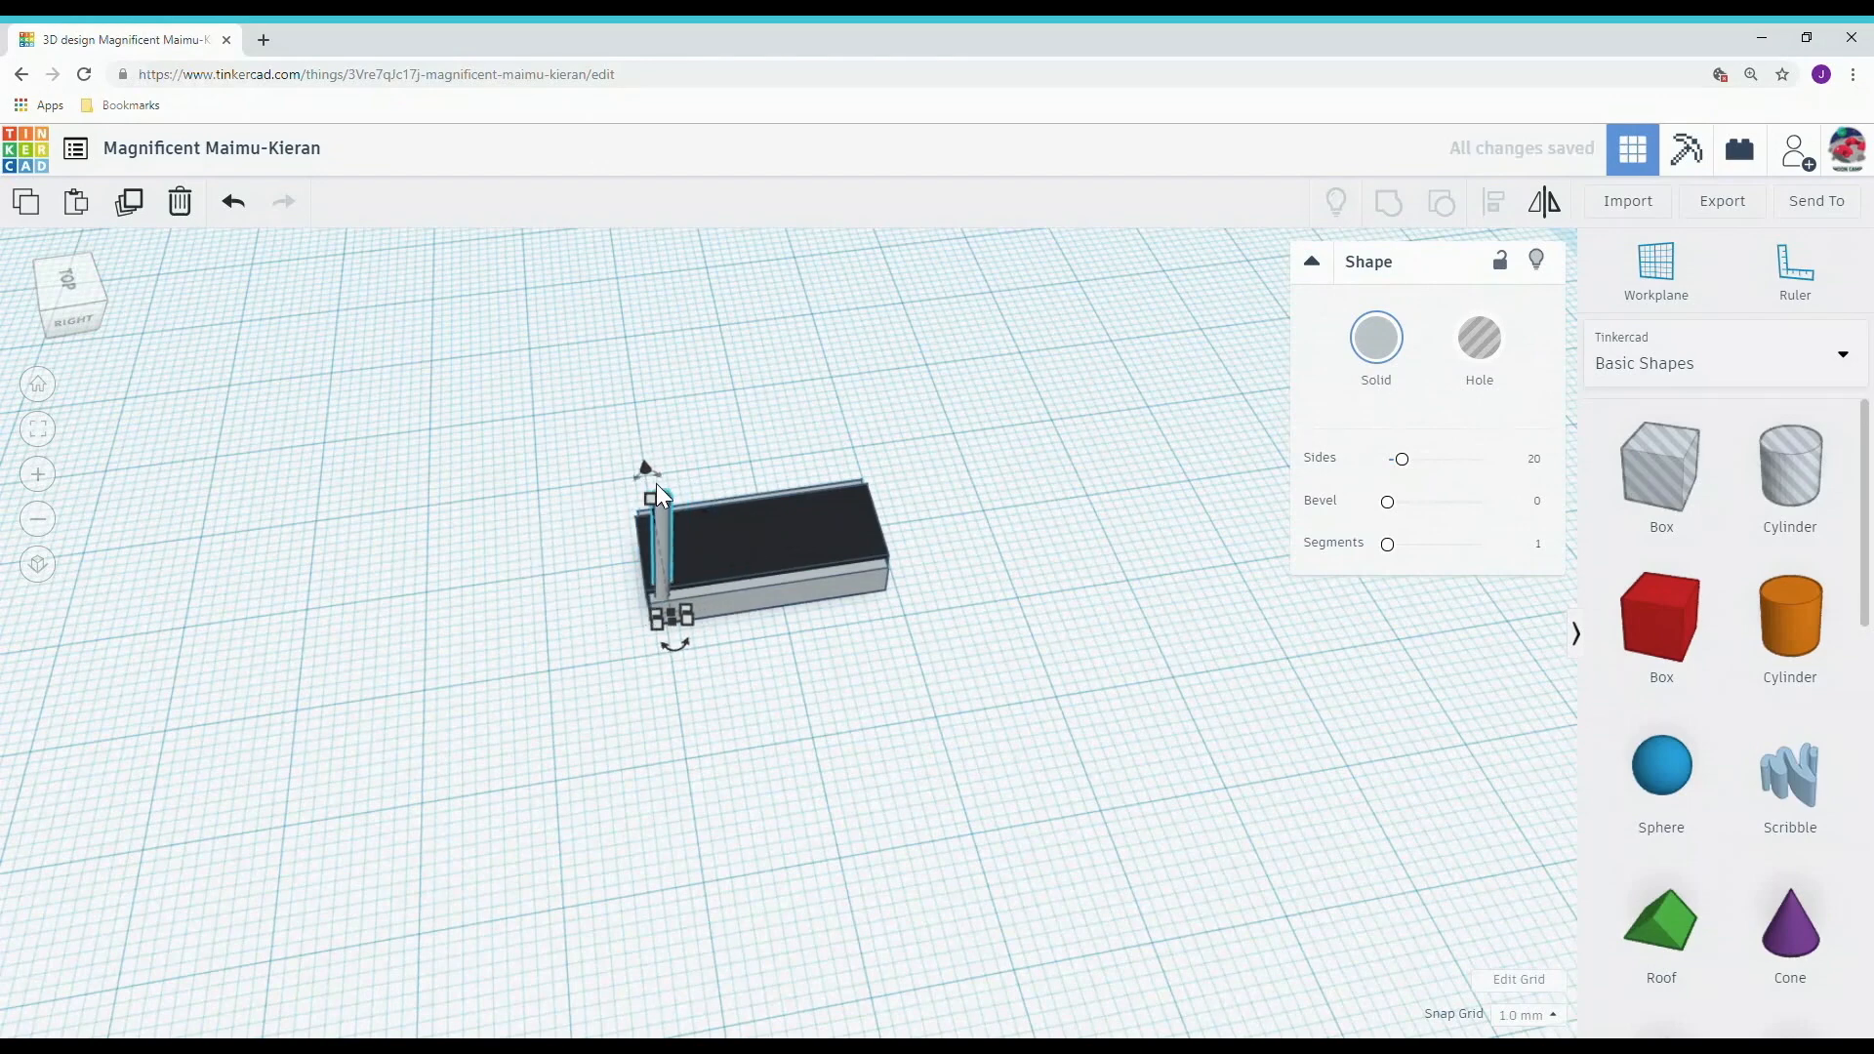
left_click_drag(660, 476, 676, 476)
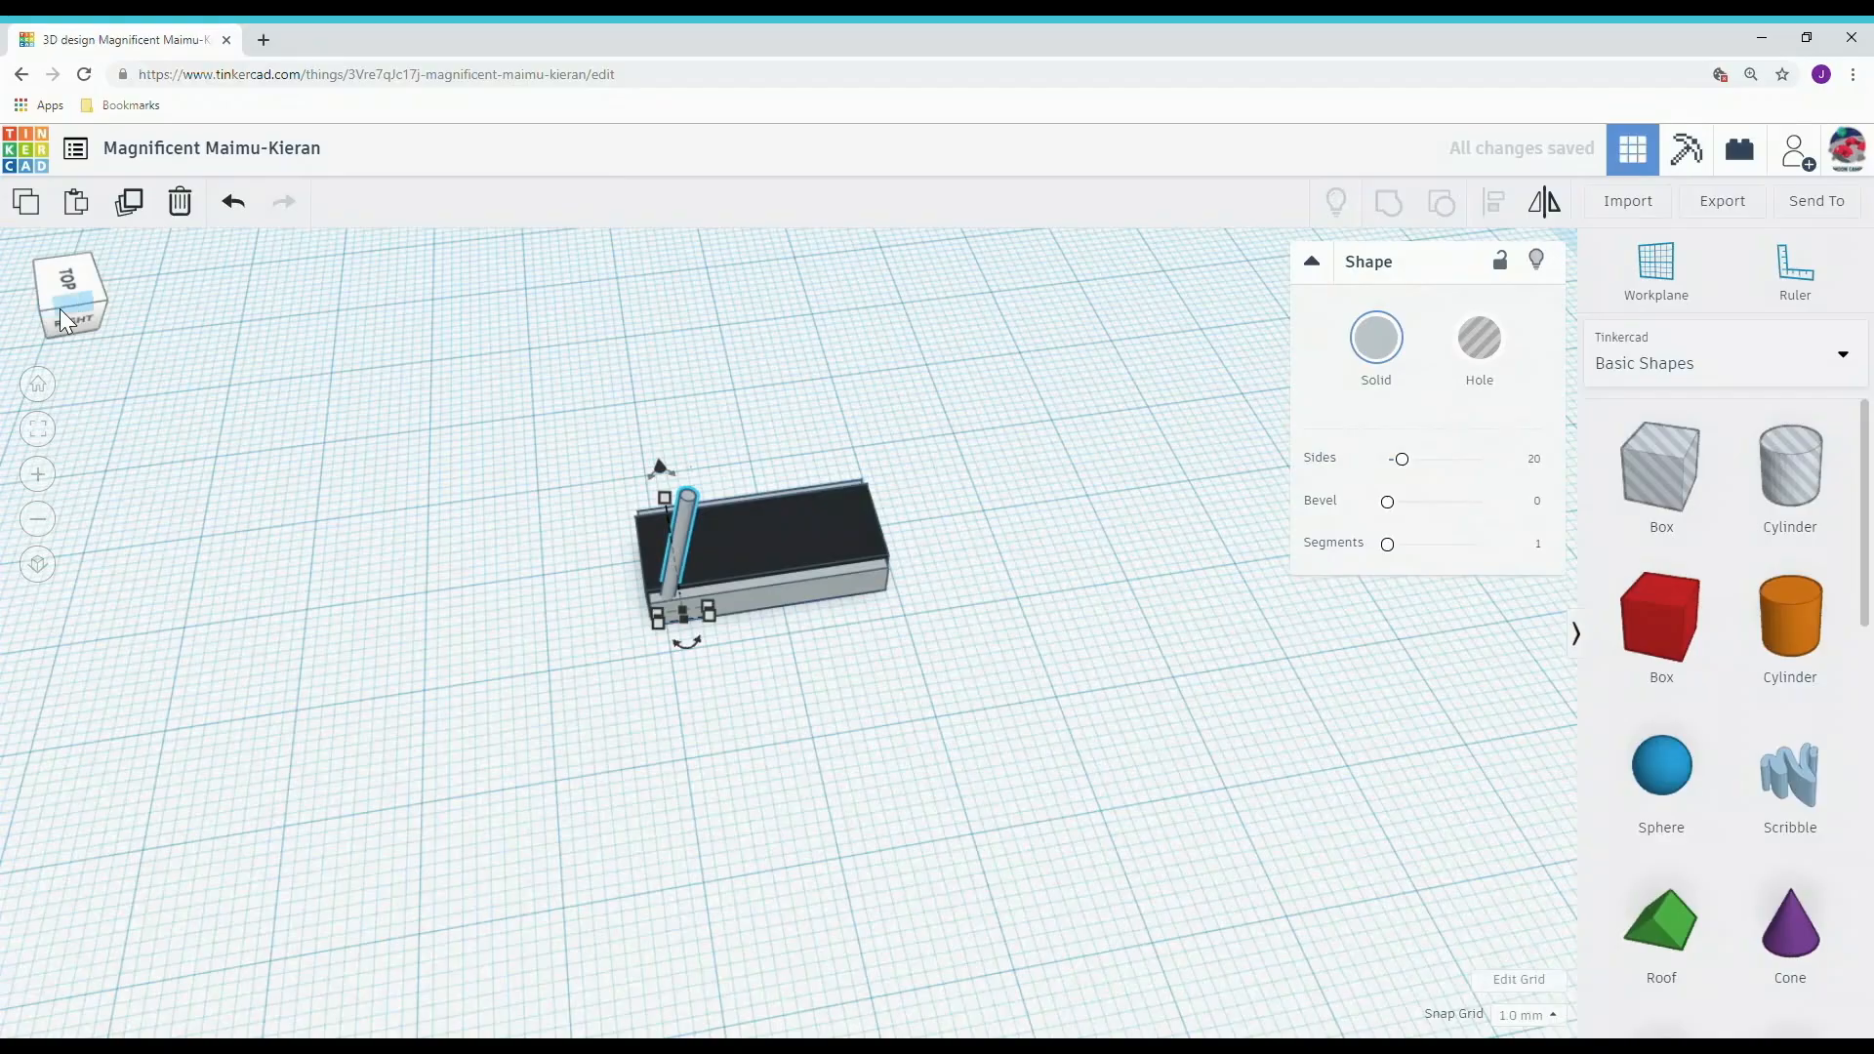
Step: Duplicate the tilted grey cylinder and move the copy across the boxes to the opposite side at the same end
left_click_drag(60, 308, 22, 314)
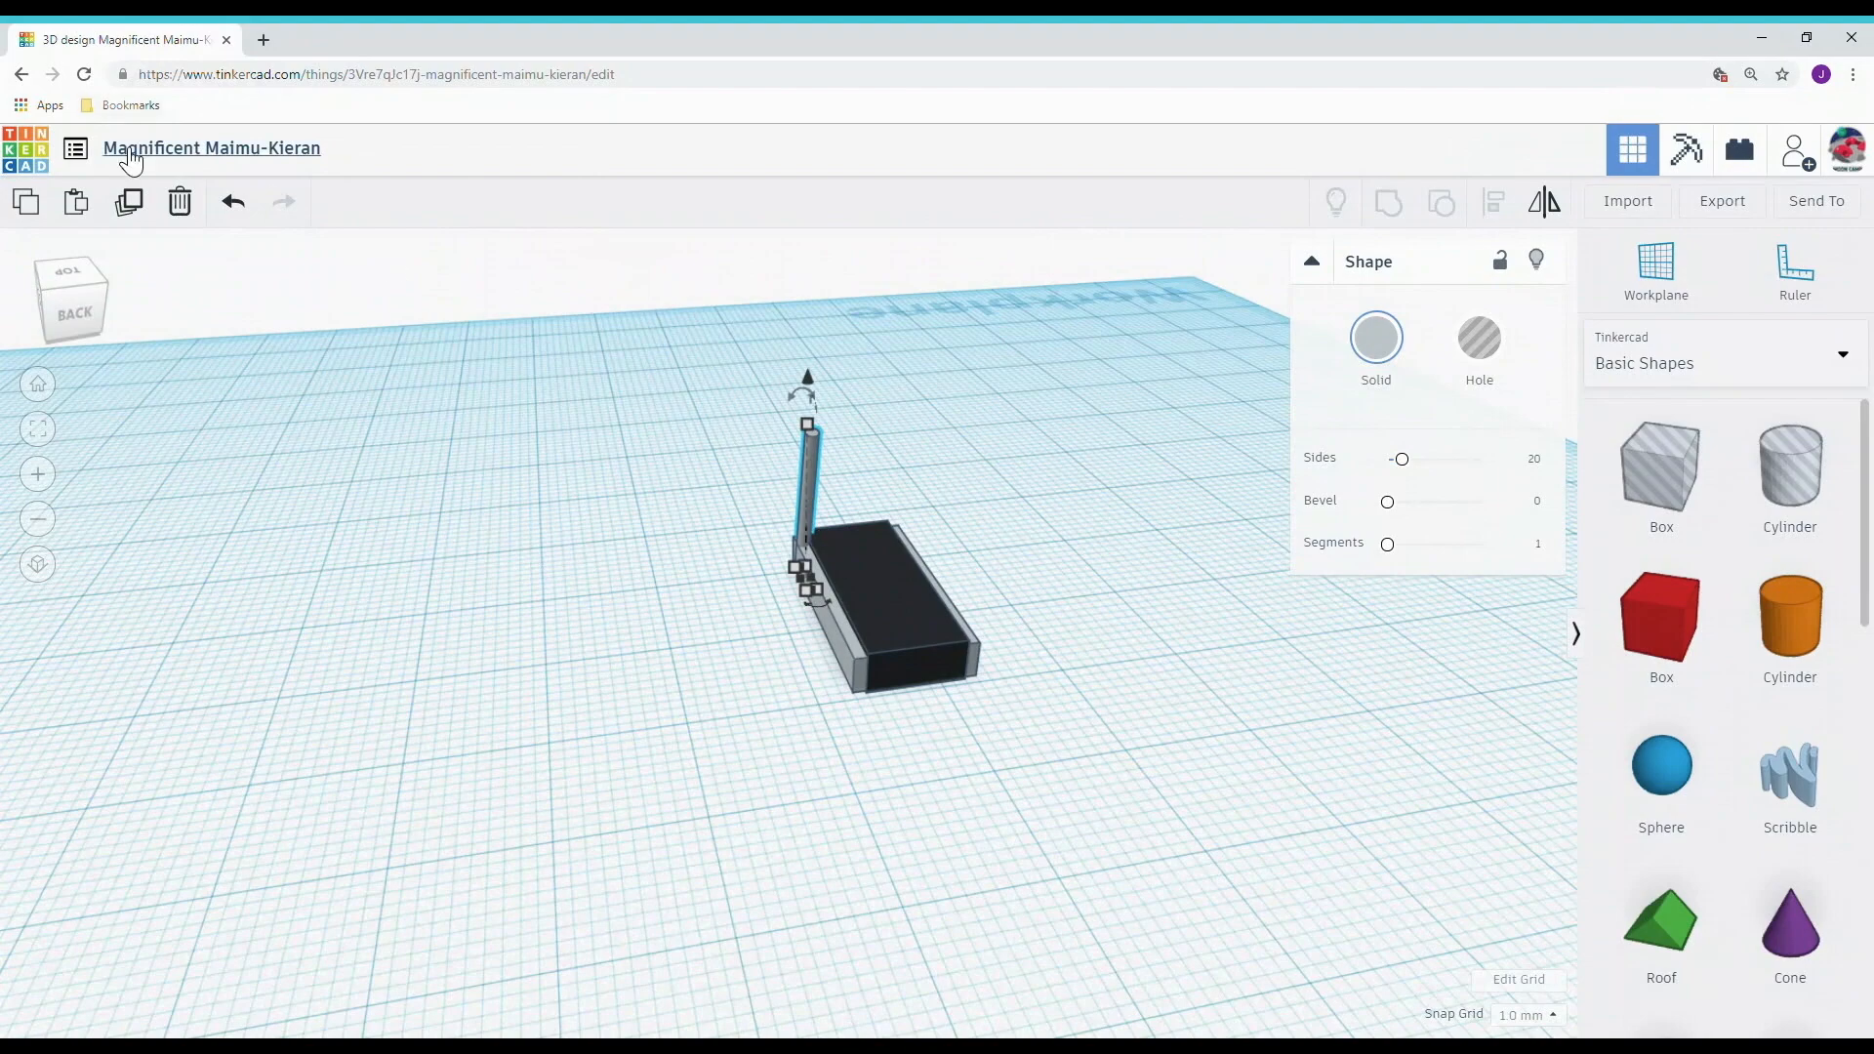
left_click(135, 201)
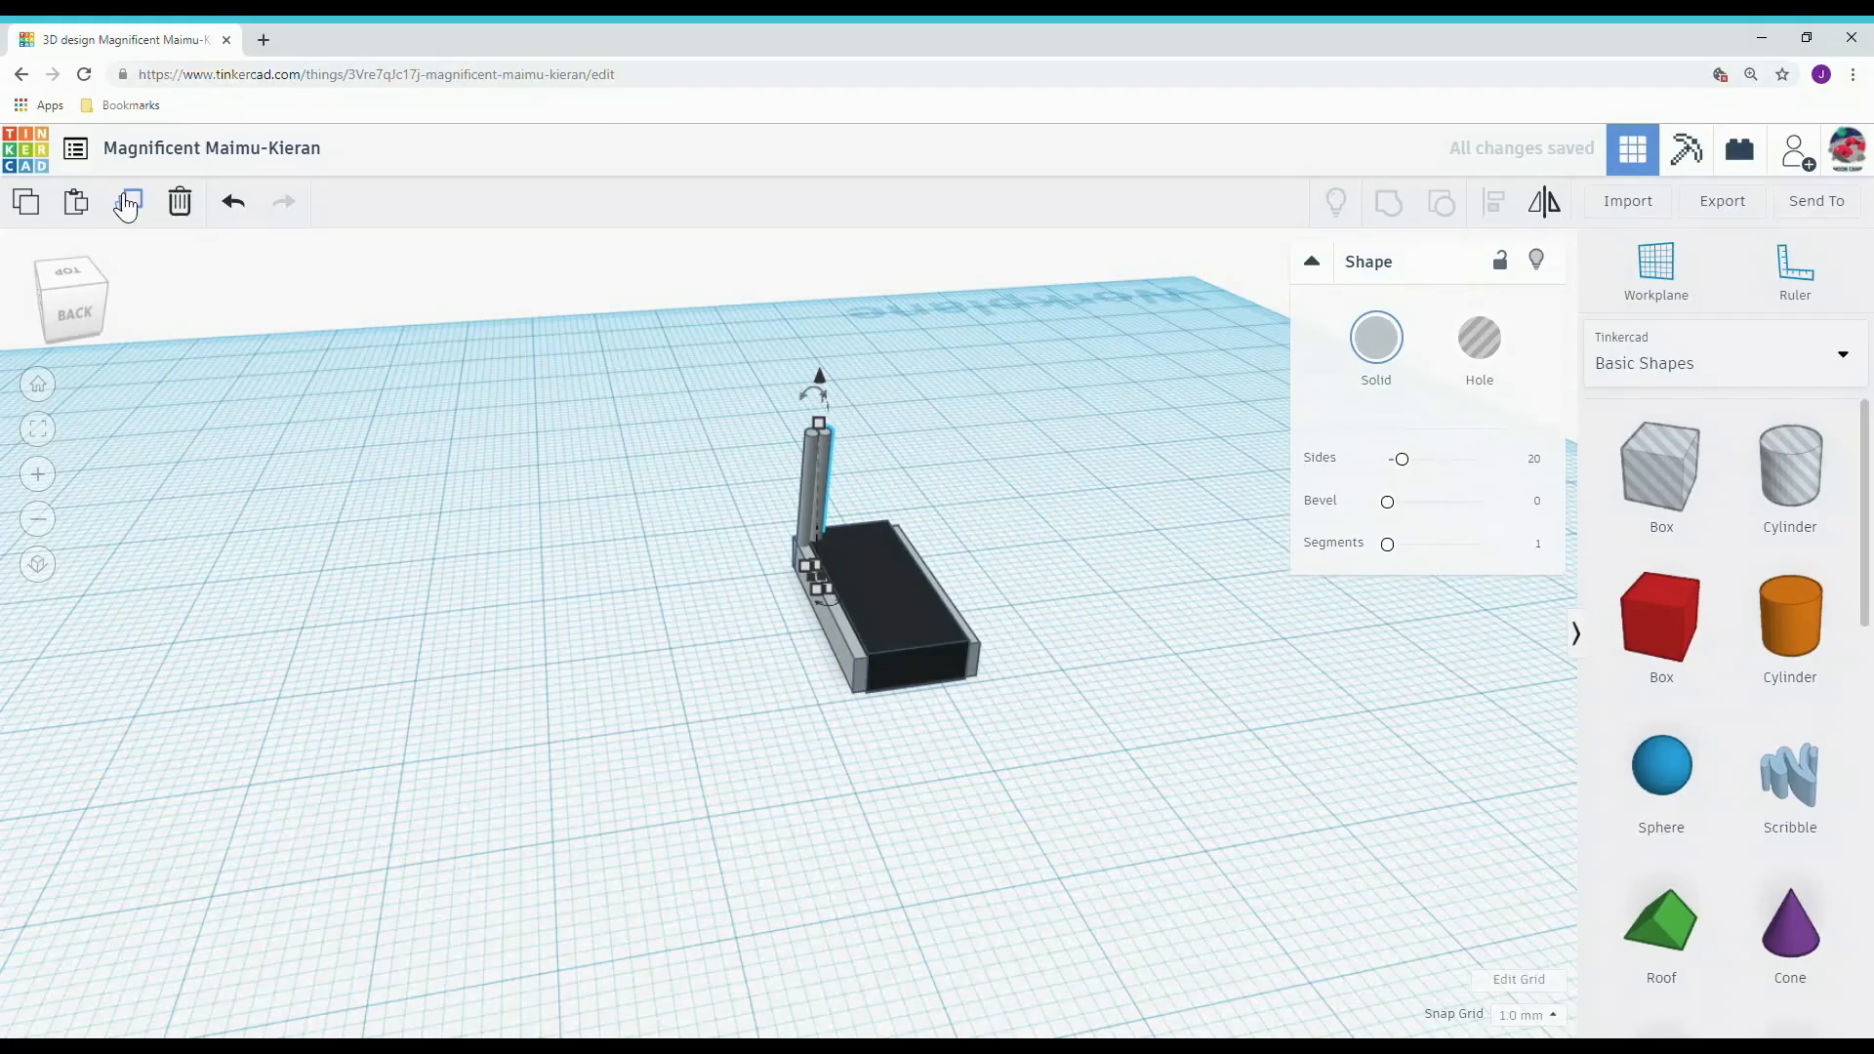
key("Left")
key("Left")
key("Left")
key("Left")
key("Left")
key("Left")
key("Left")
key("Left")
Step: Add another cylinder in front of the boxes and set its base length and width to 3 mm each
mouse_move(70, 317)
left_mouse_down()
mouse_move(2, 318)
mouse_move(175, 326)
mouse_move(61, 322)
mouse_move(90, 316)
left_mouse_up()
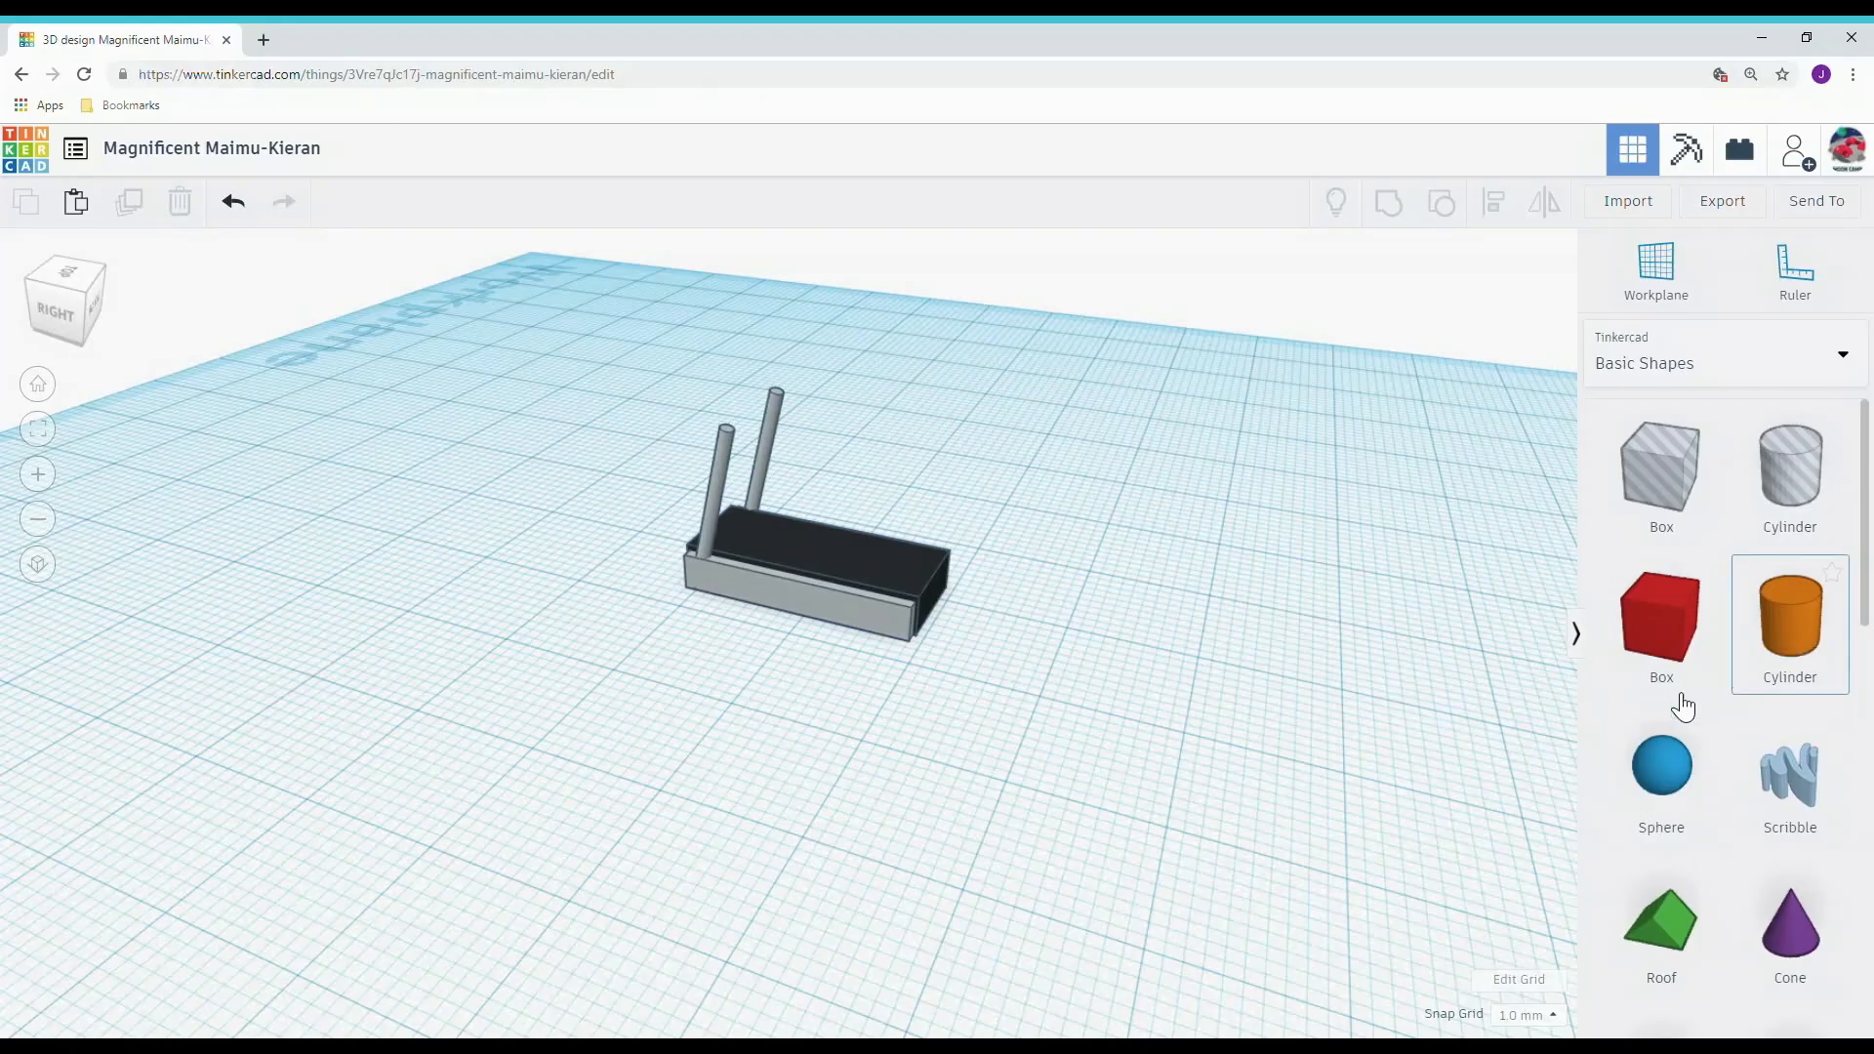
left_click_drag(1786, 625, 664, 873)
left_click(863, 794)
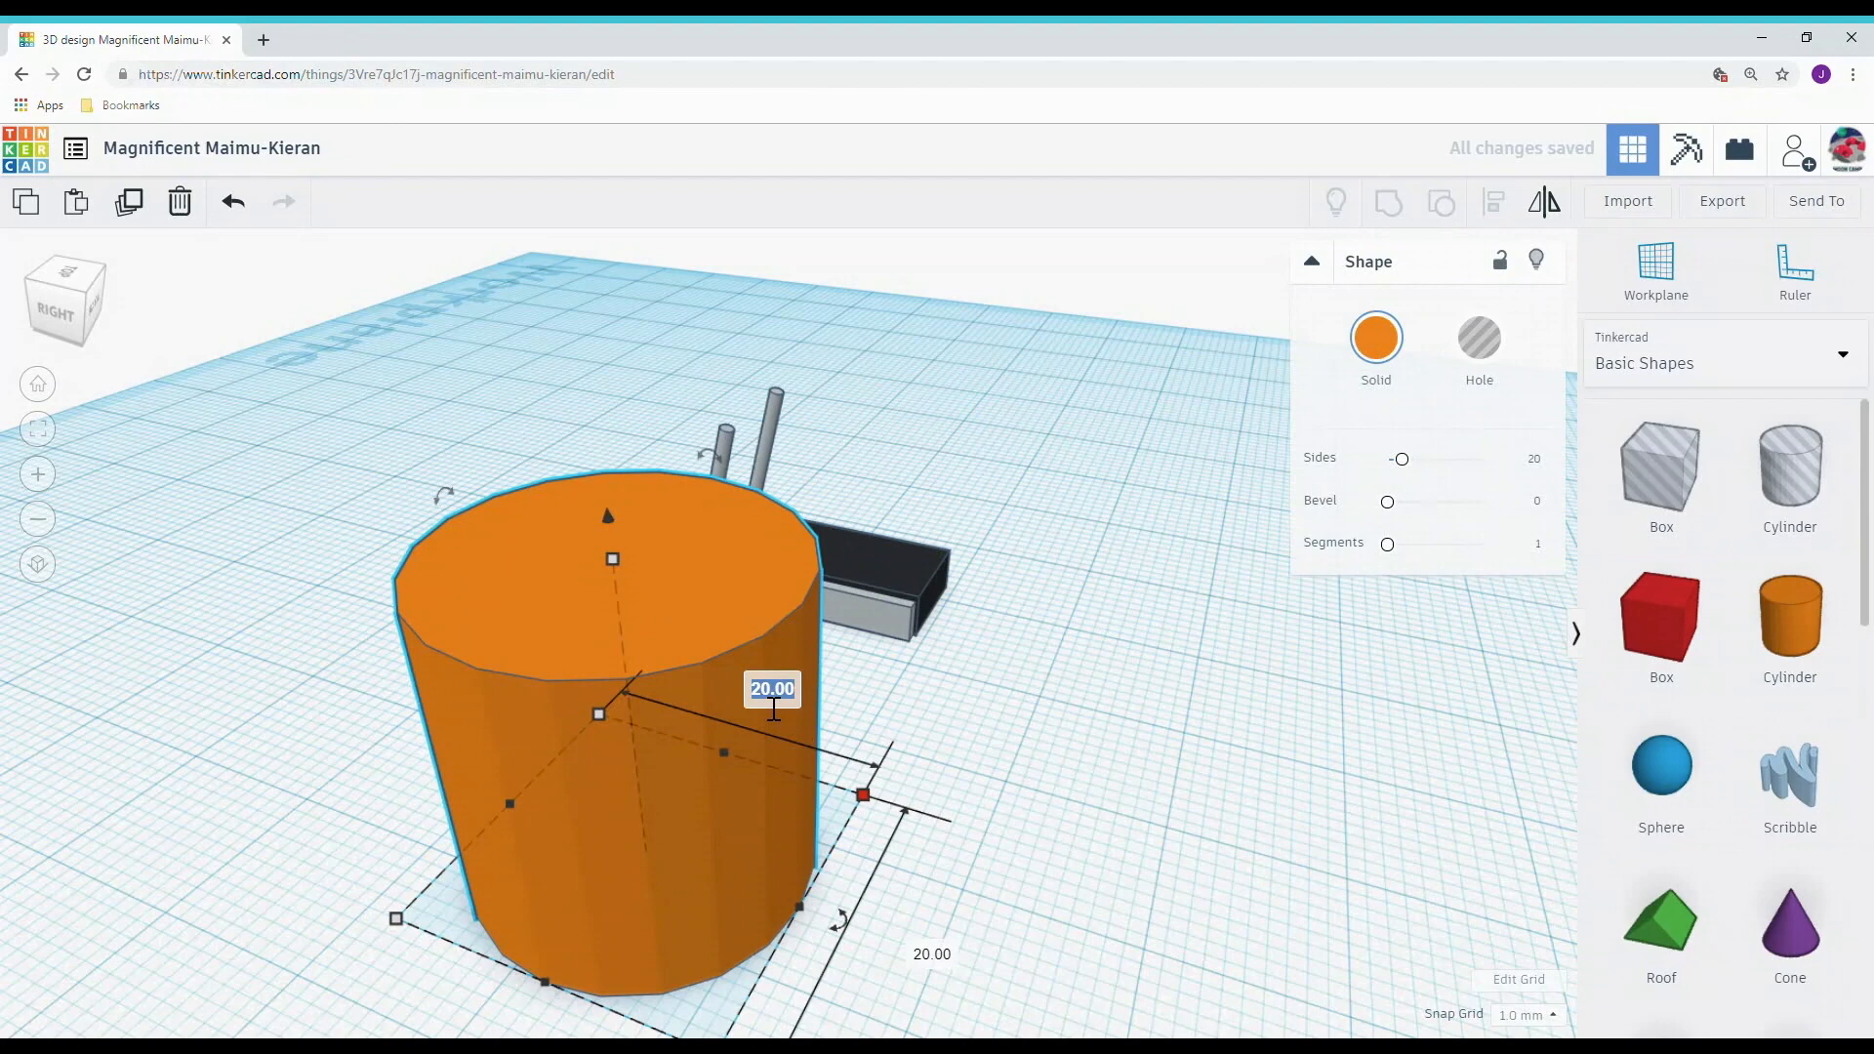
type("3")
key("Return")
scroll(774, 709, "down", 2)
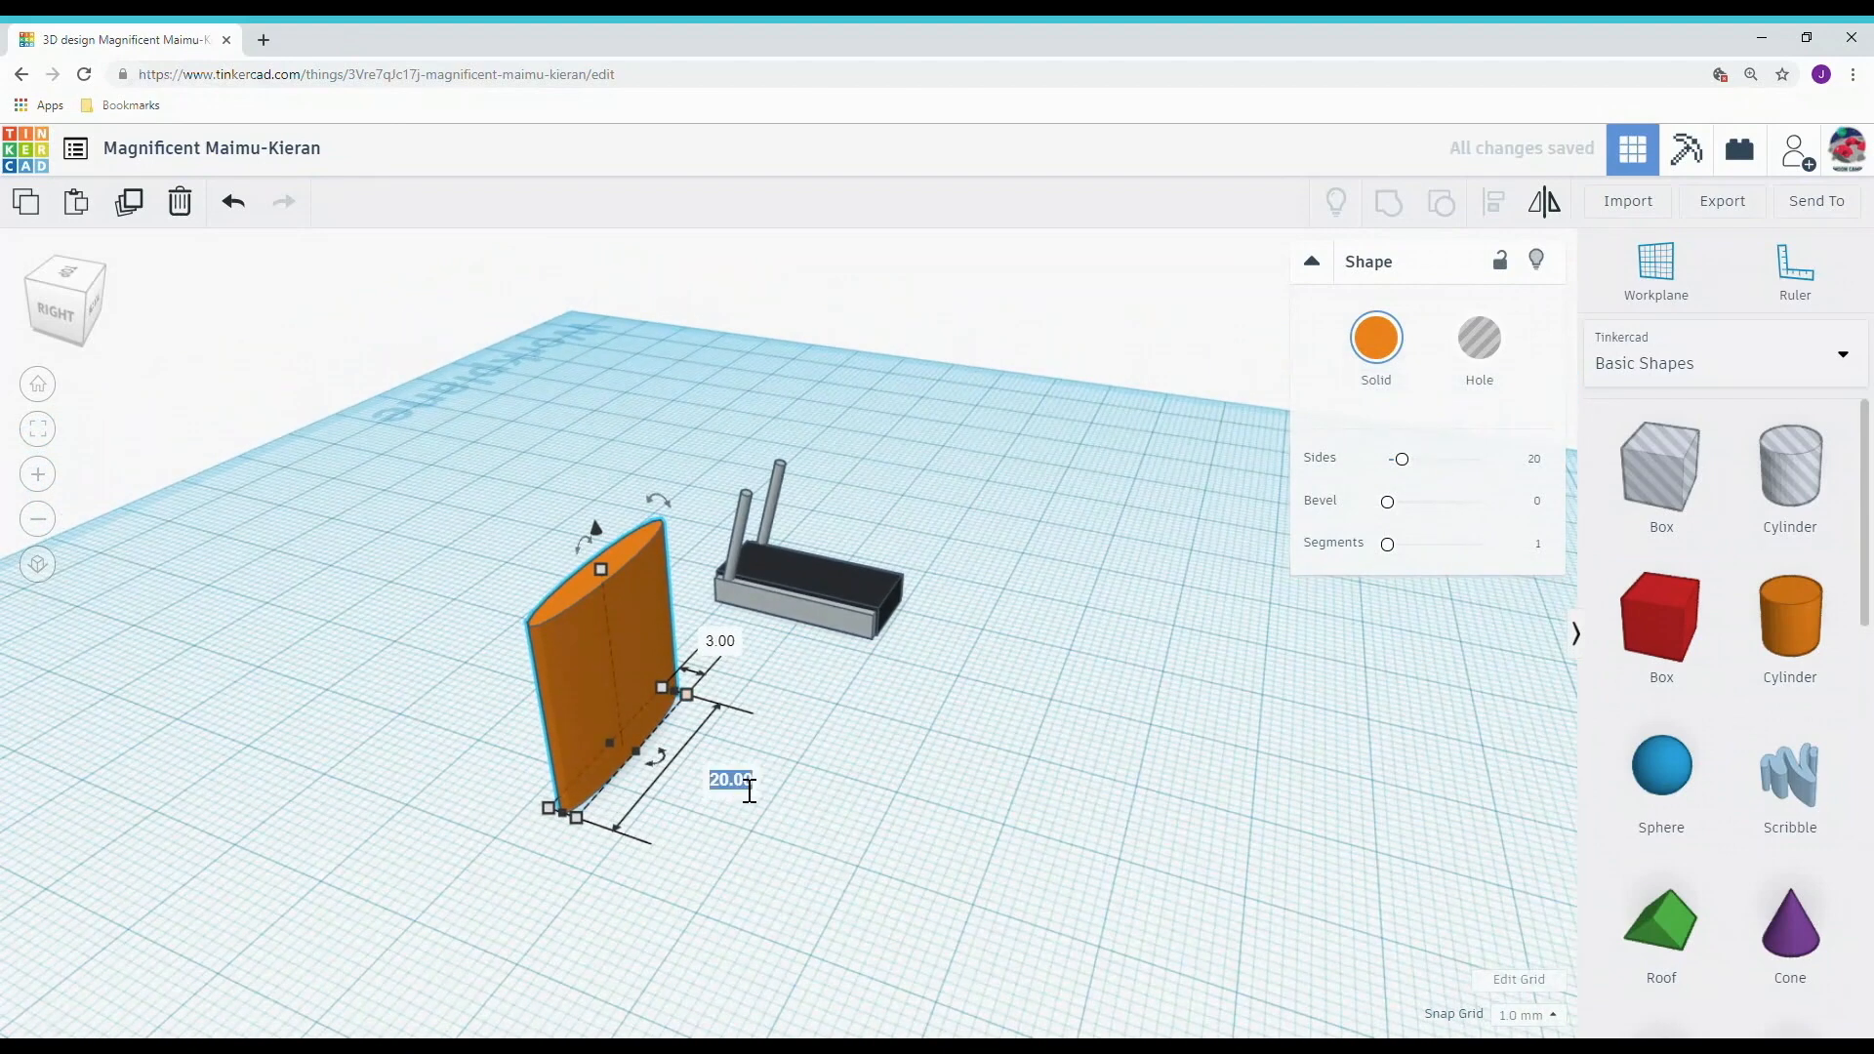
type("33")
key("BackSpace")
key("Return")
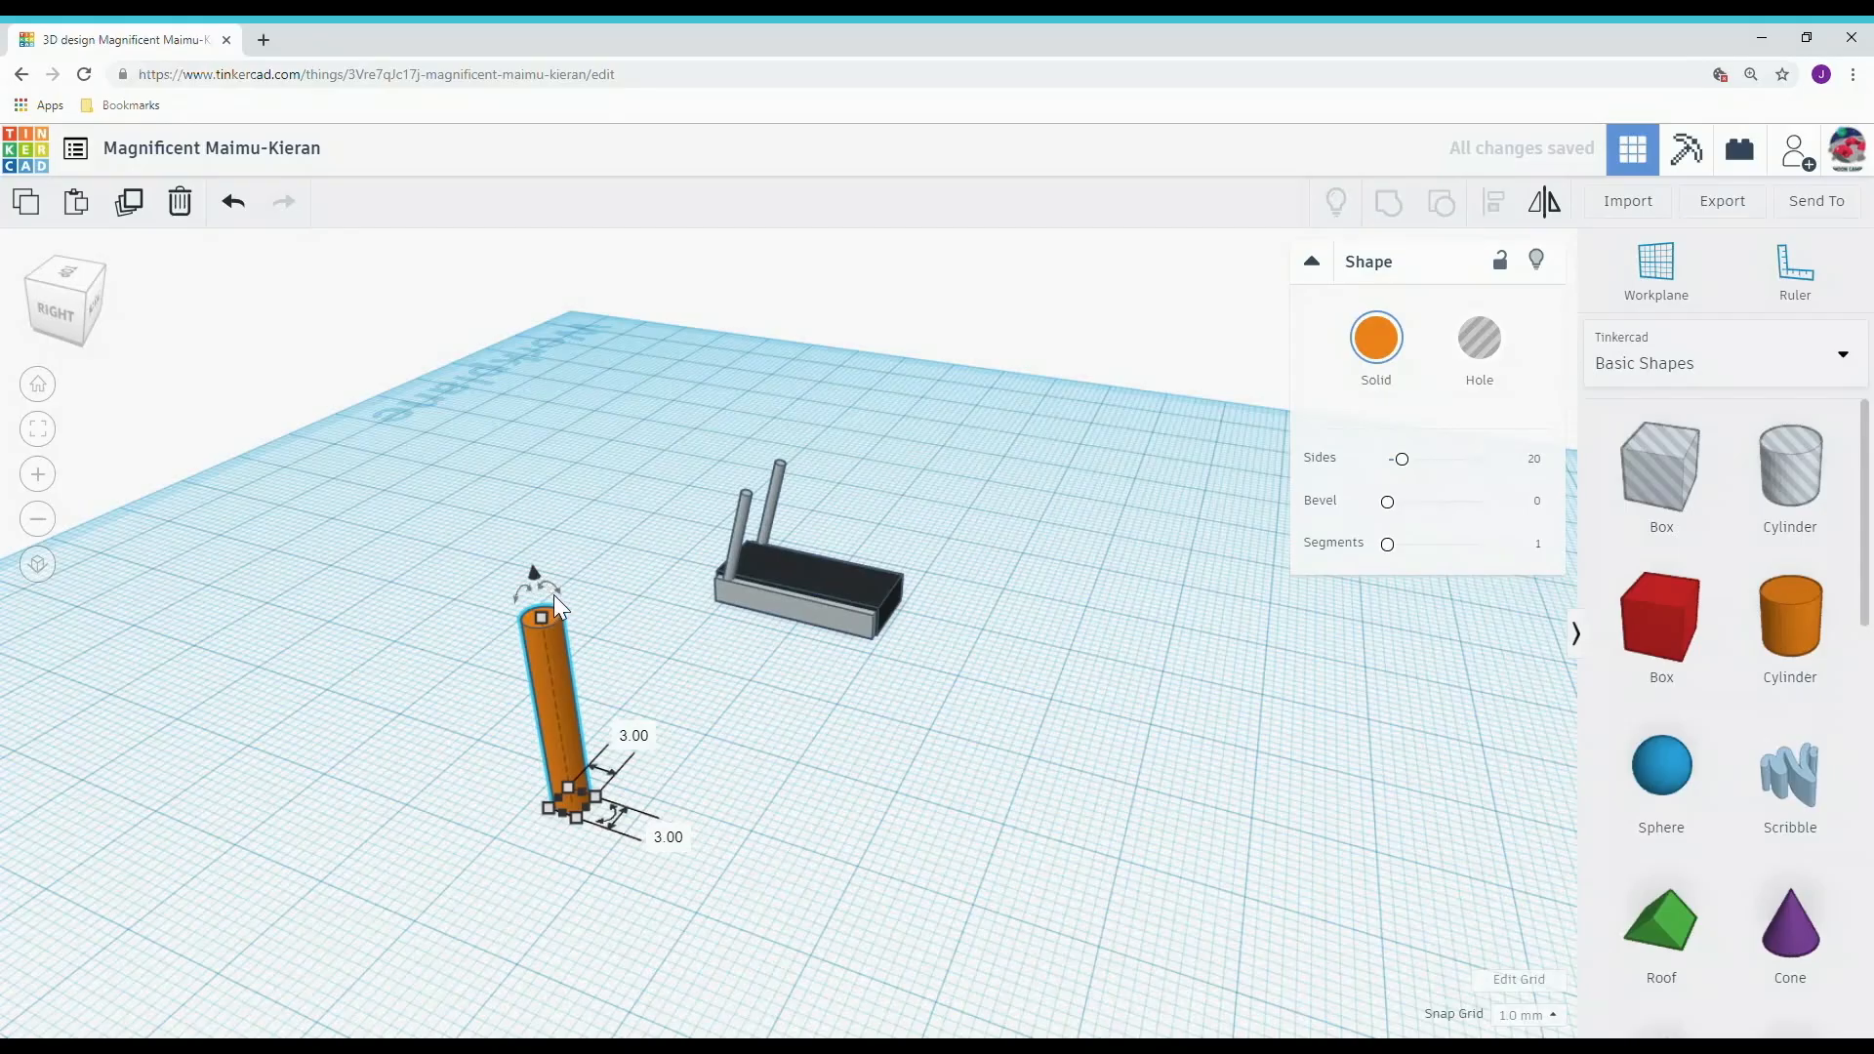
Step: Rotate the orange cylinder -92° to lie horizontally, and set its width and height to 2 mm each
mouse_move(514, 588)
left_click_drag(513, 589, 669, 599)
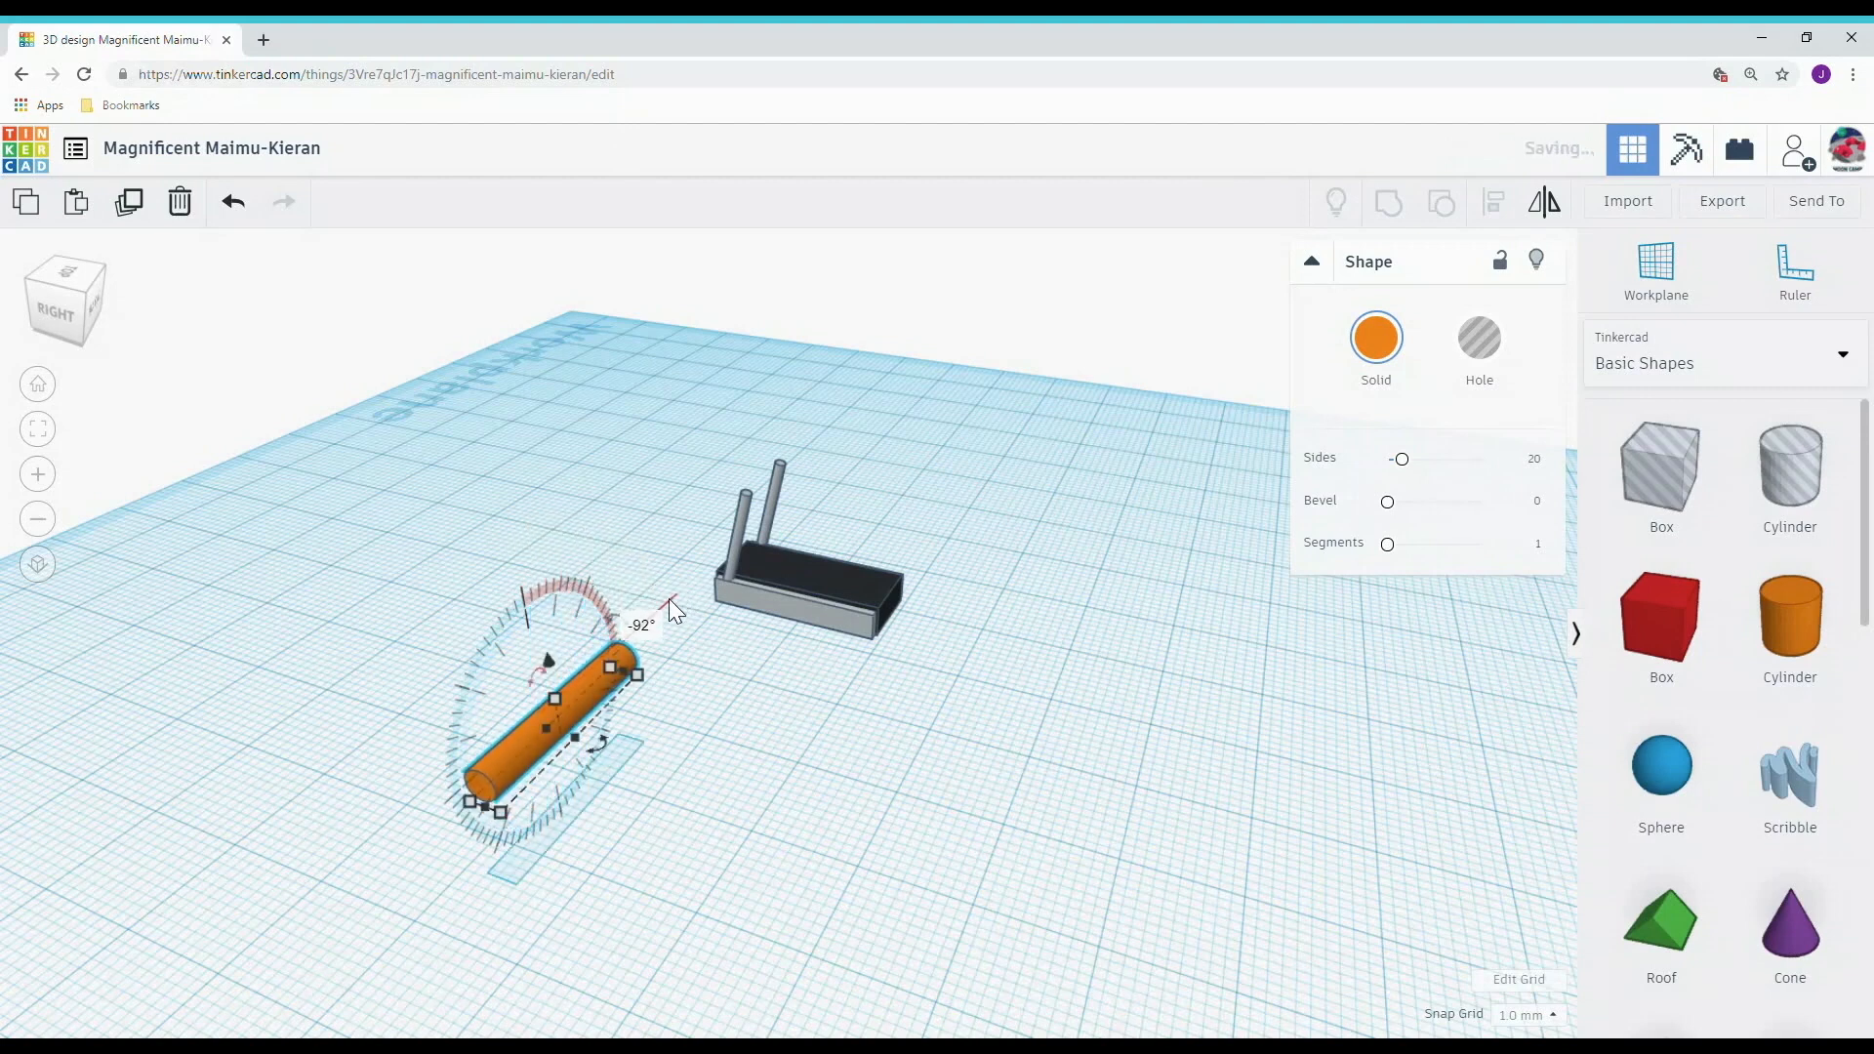
mouse_move(502, 812)
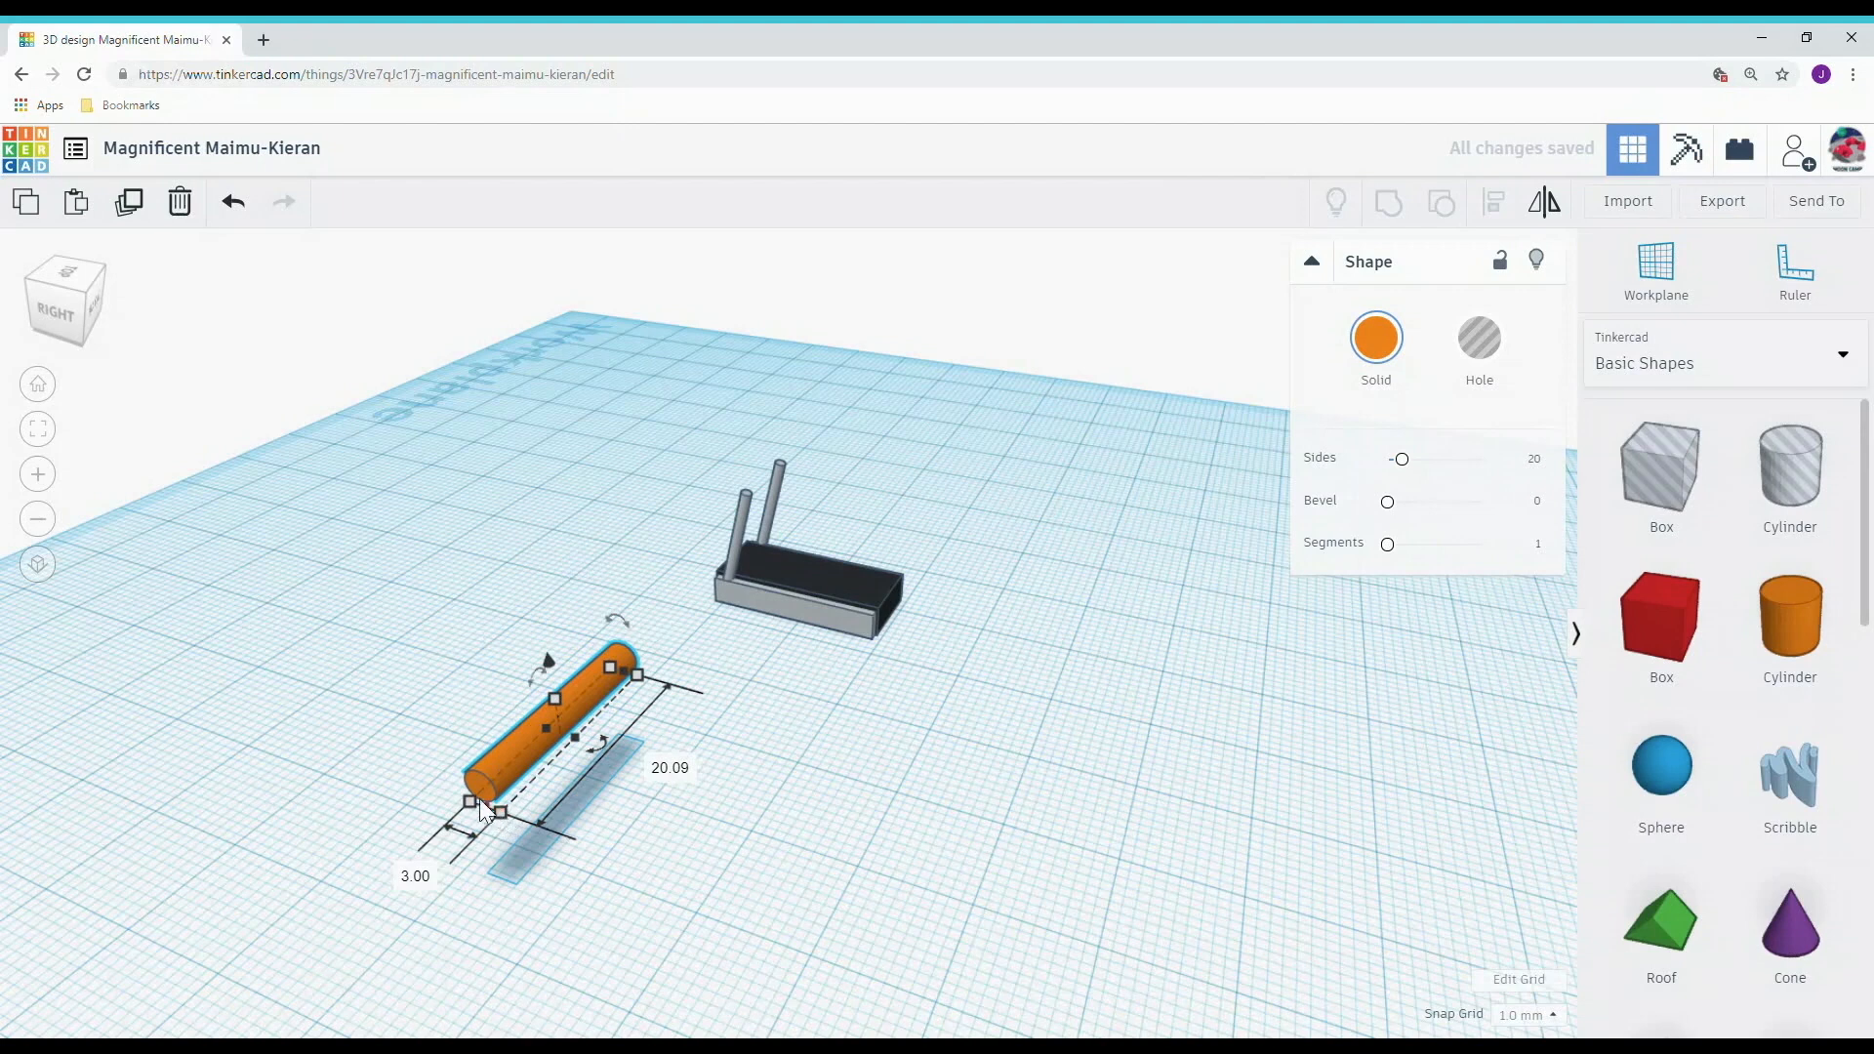
left_click(418, 872)
type("2")
key("Return")
mouse_move(549, 694)
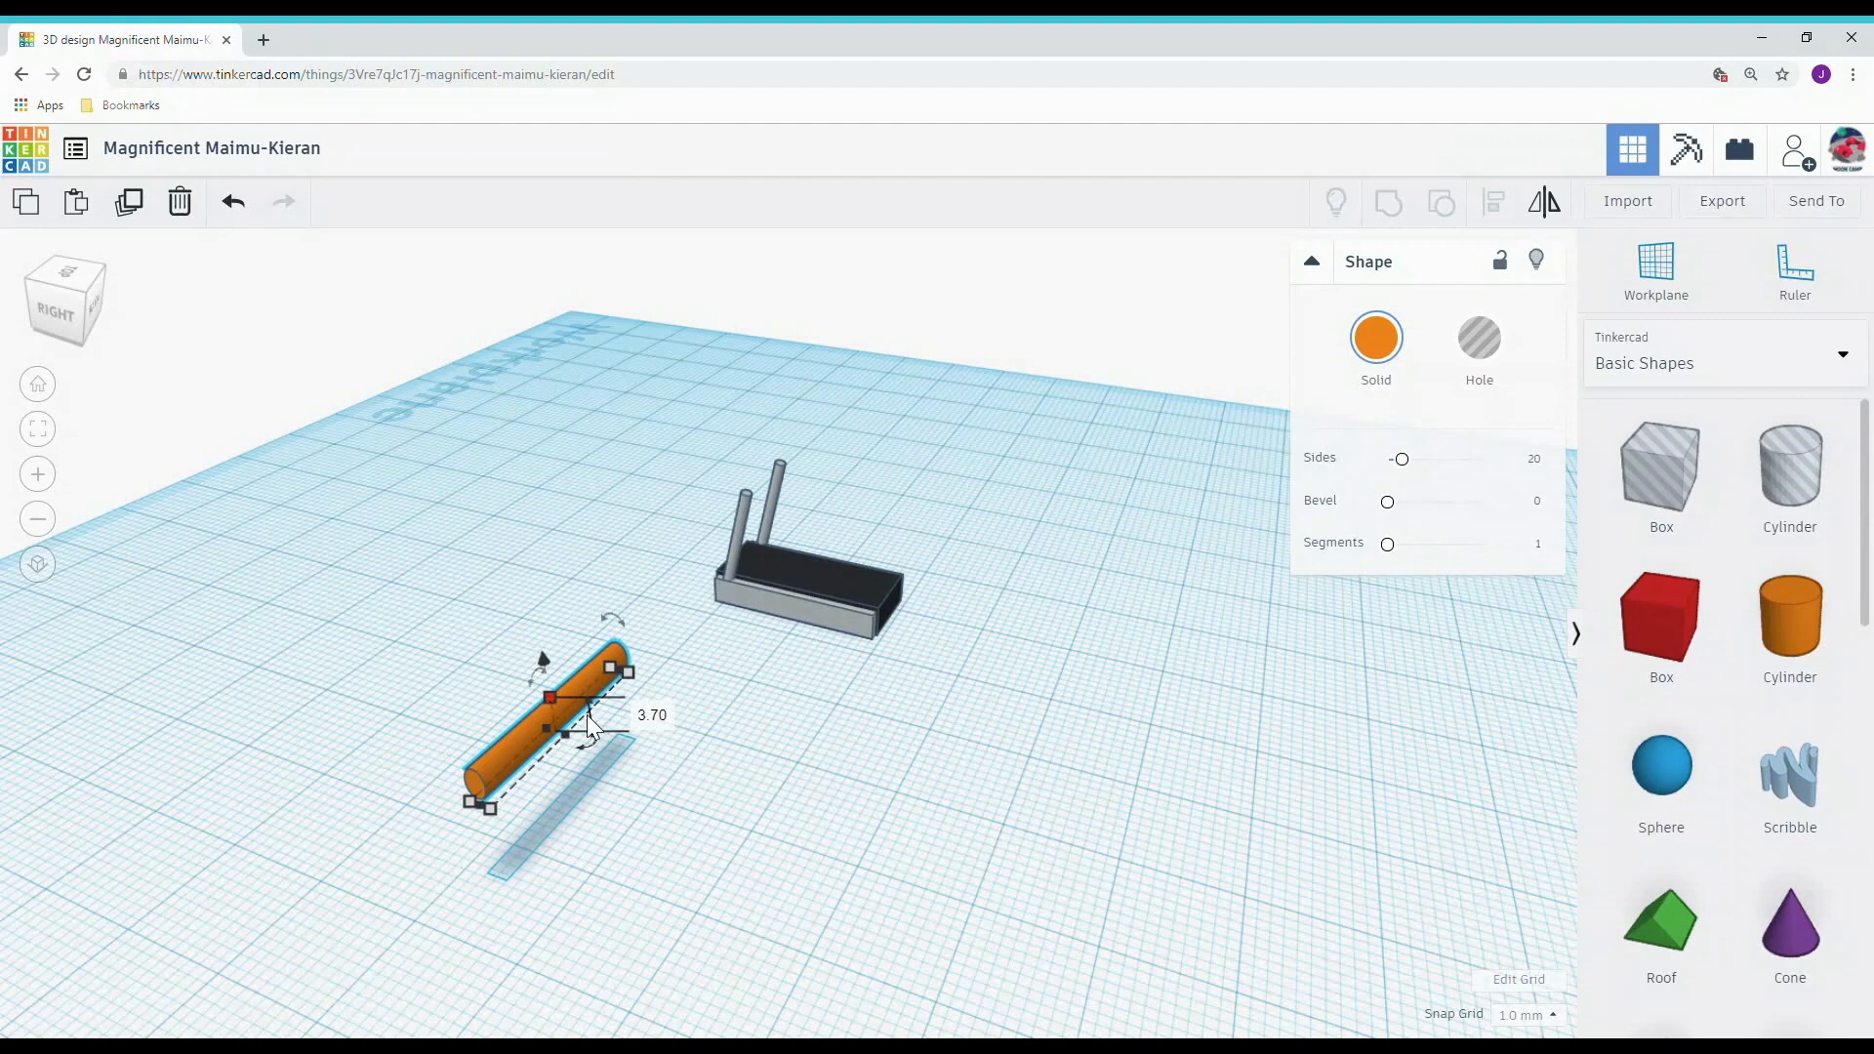
left_click(646, 718)
type("2")
key("Return")
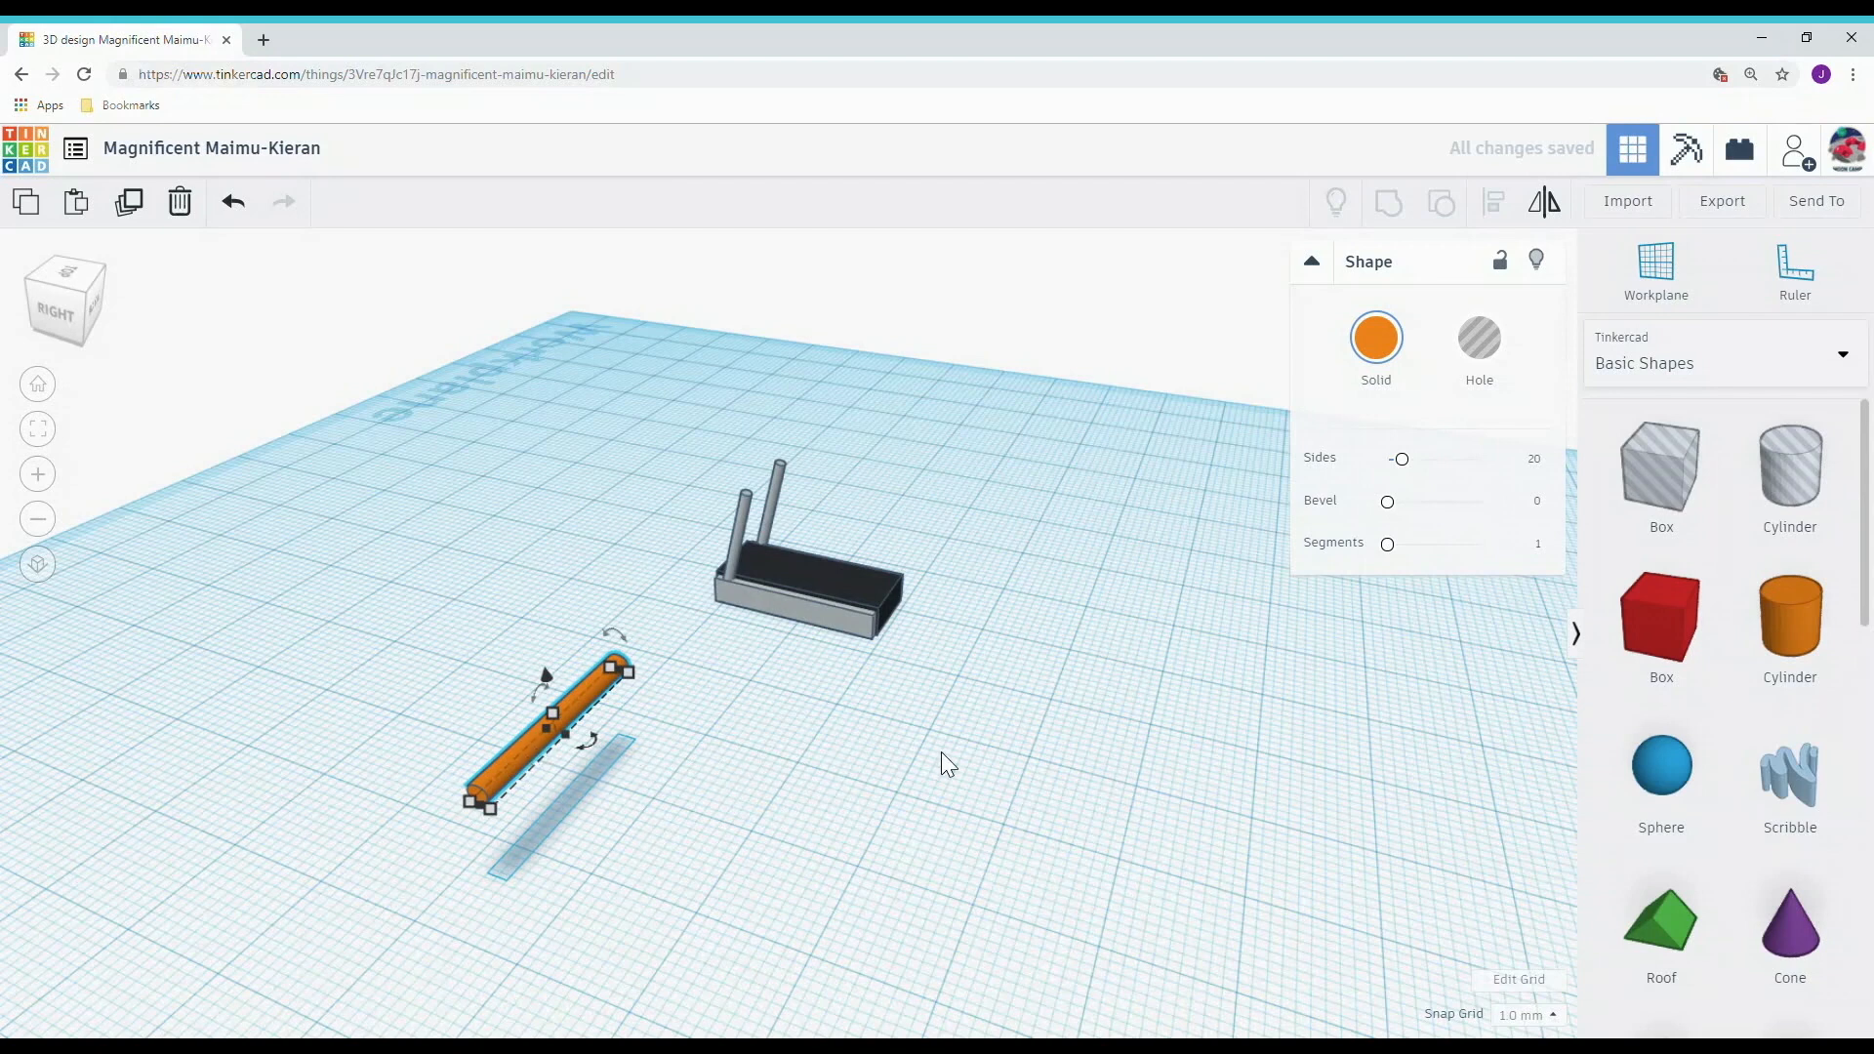
Step: Recolour the horizontal orange cylinder light grey and move it back between the two tilted posts
left_click(1387, 343)
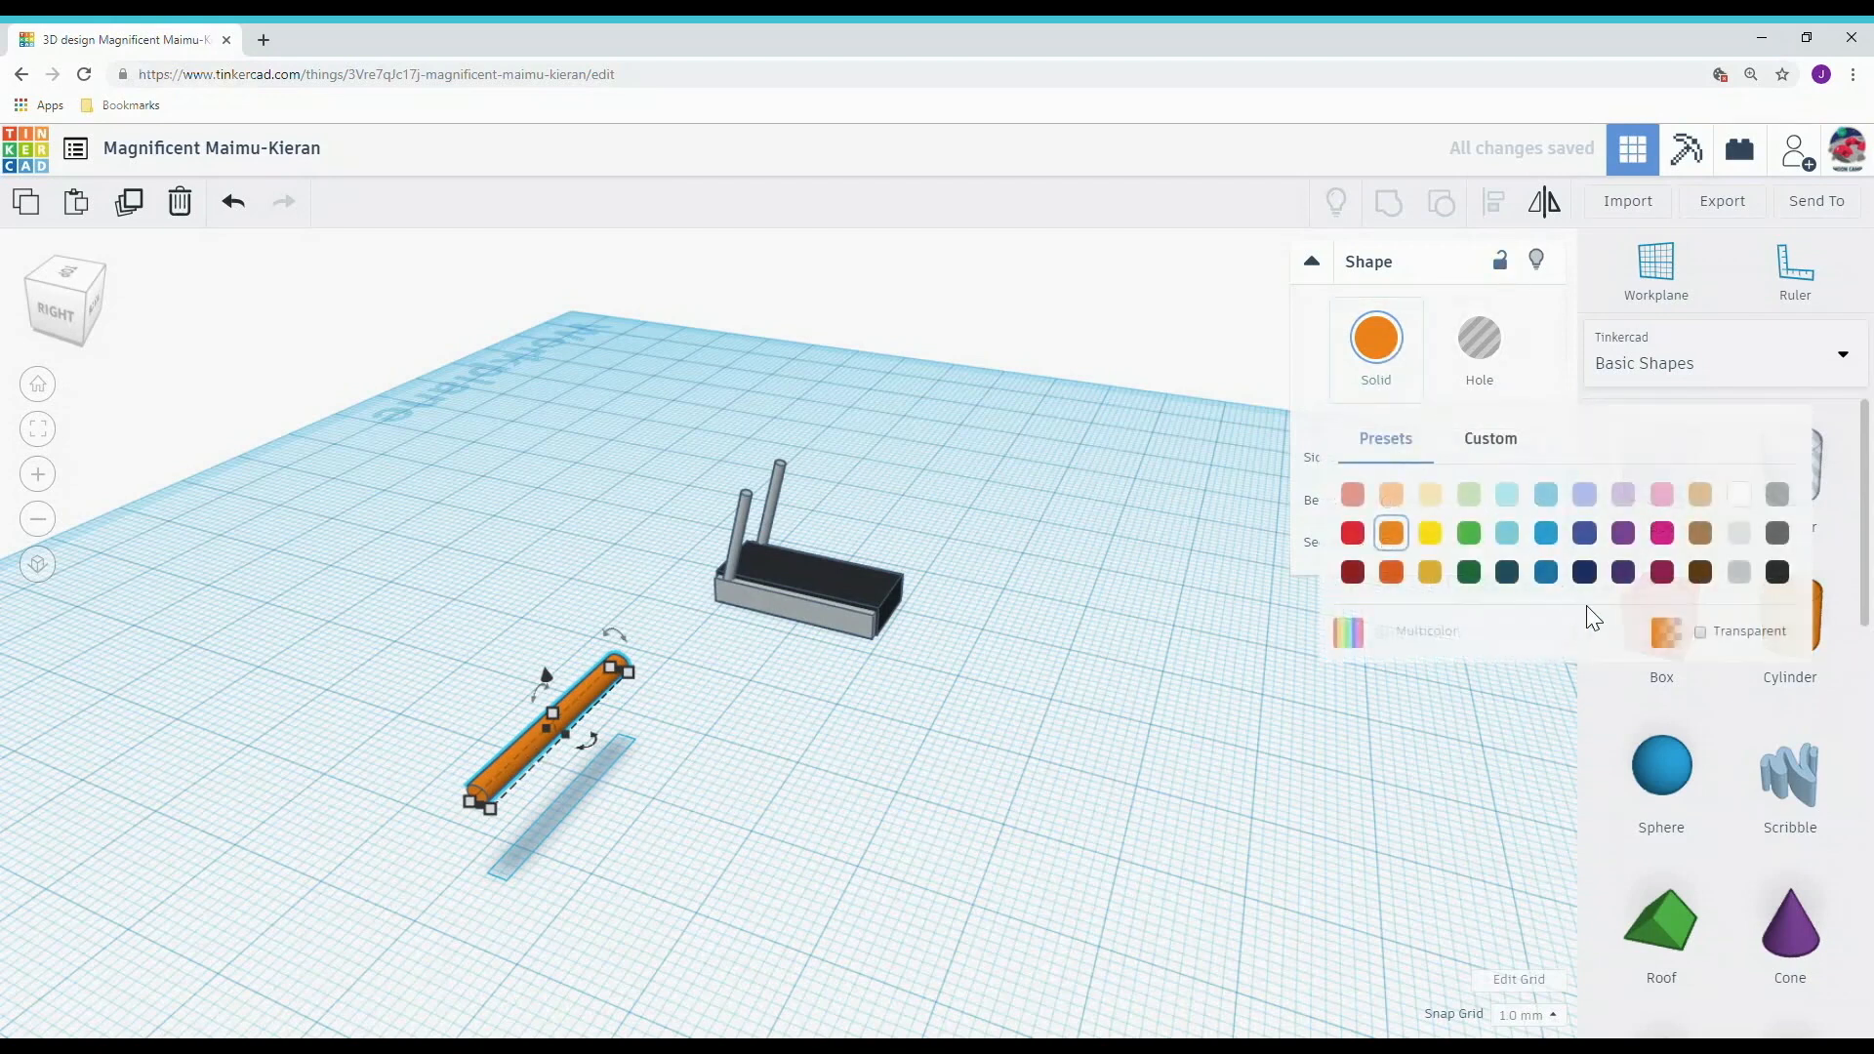
left_click(1747, 580)
key("Up")
key("Up")
key("Up")
key("Up")
key("Up")
key("Up")
key("Up")
key("Up")
key("Up")
key("Up")
key("Up")
key("Up")
key("Up")
key("Up")
key("Up")
key("Up")
key("Up")
key("Up")
key("Up")
key("Up")
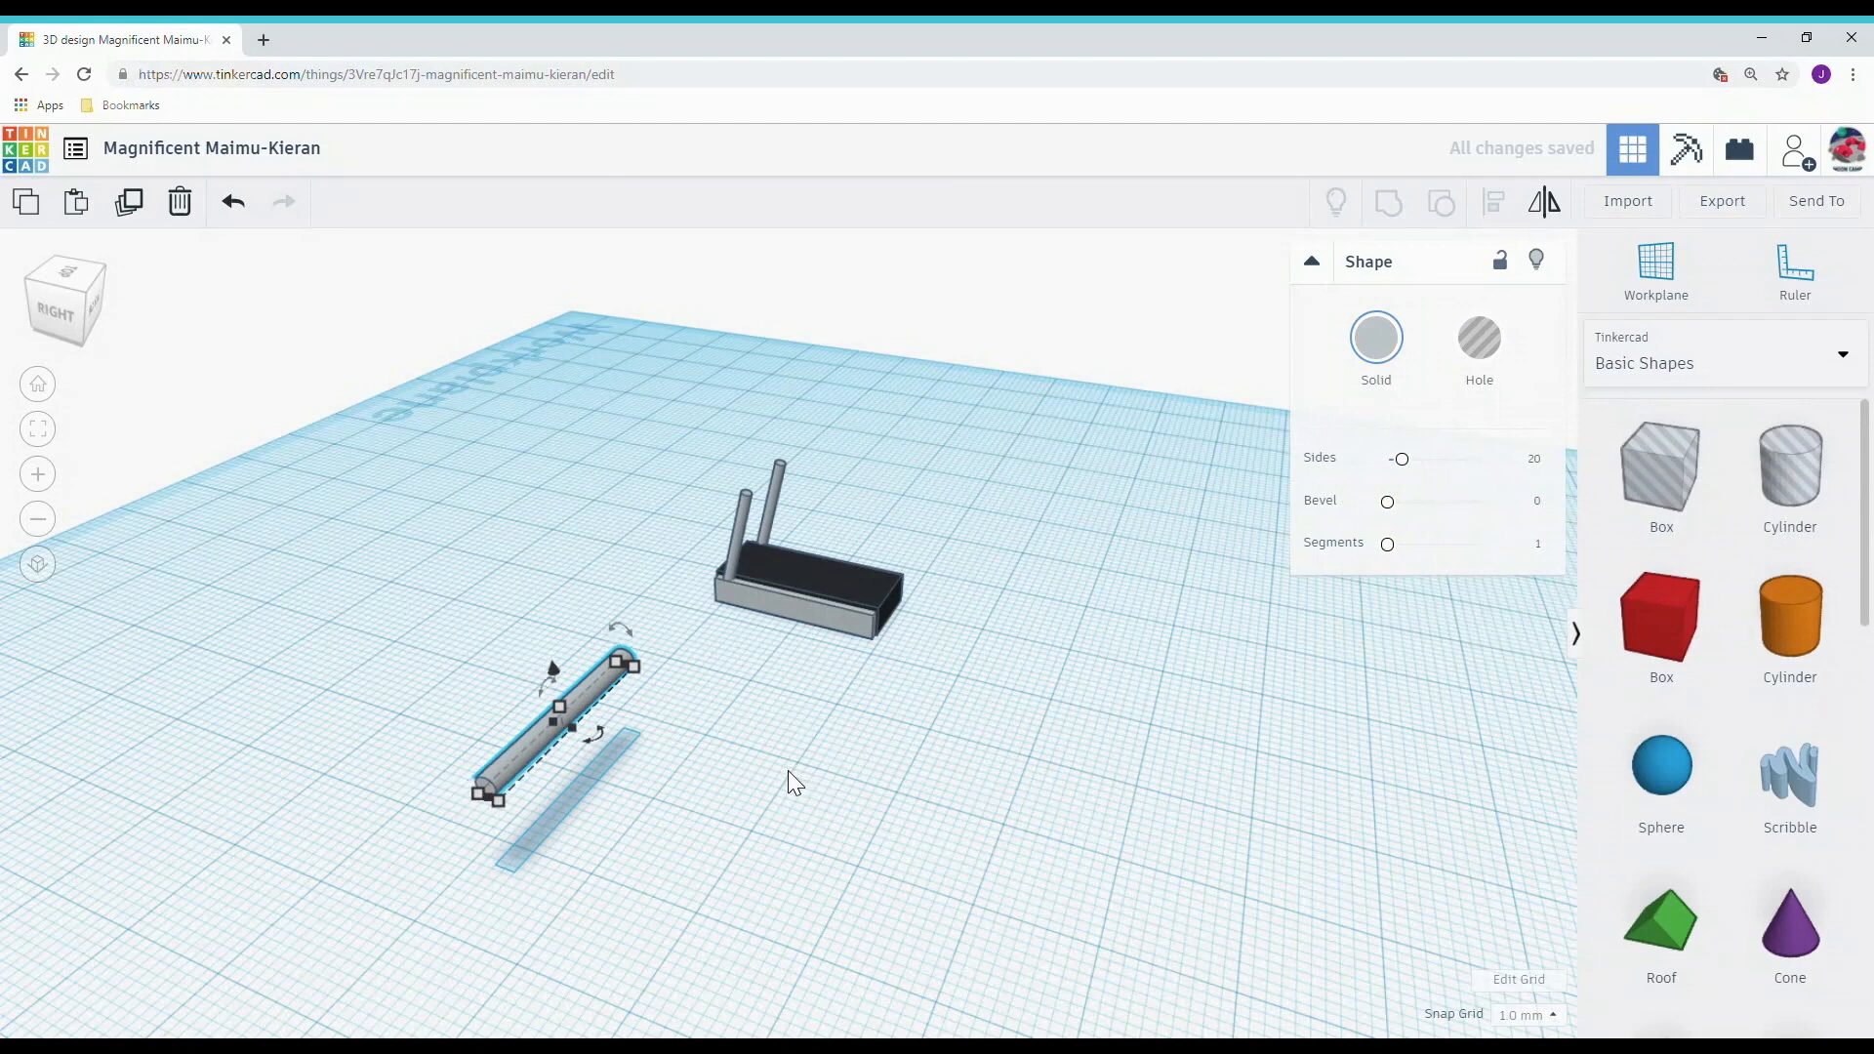
key("Up")
key("Up")
key("Up")
key("Up")
key("Up")
key("Up")
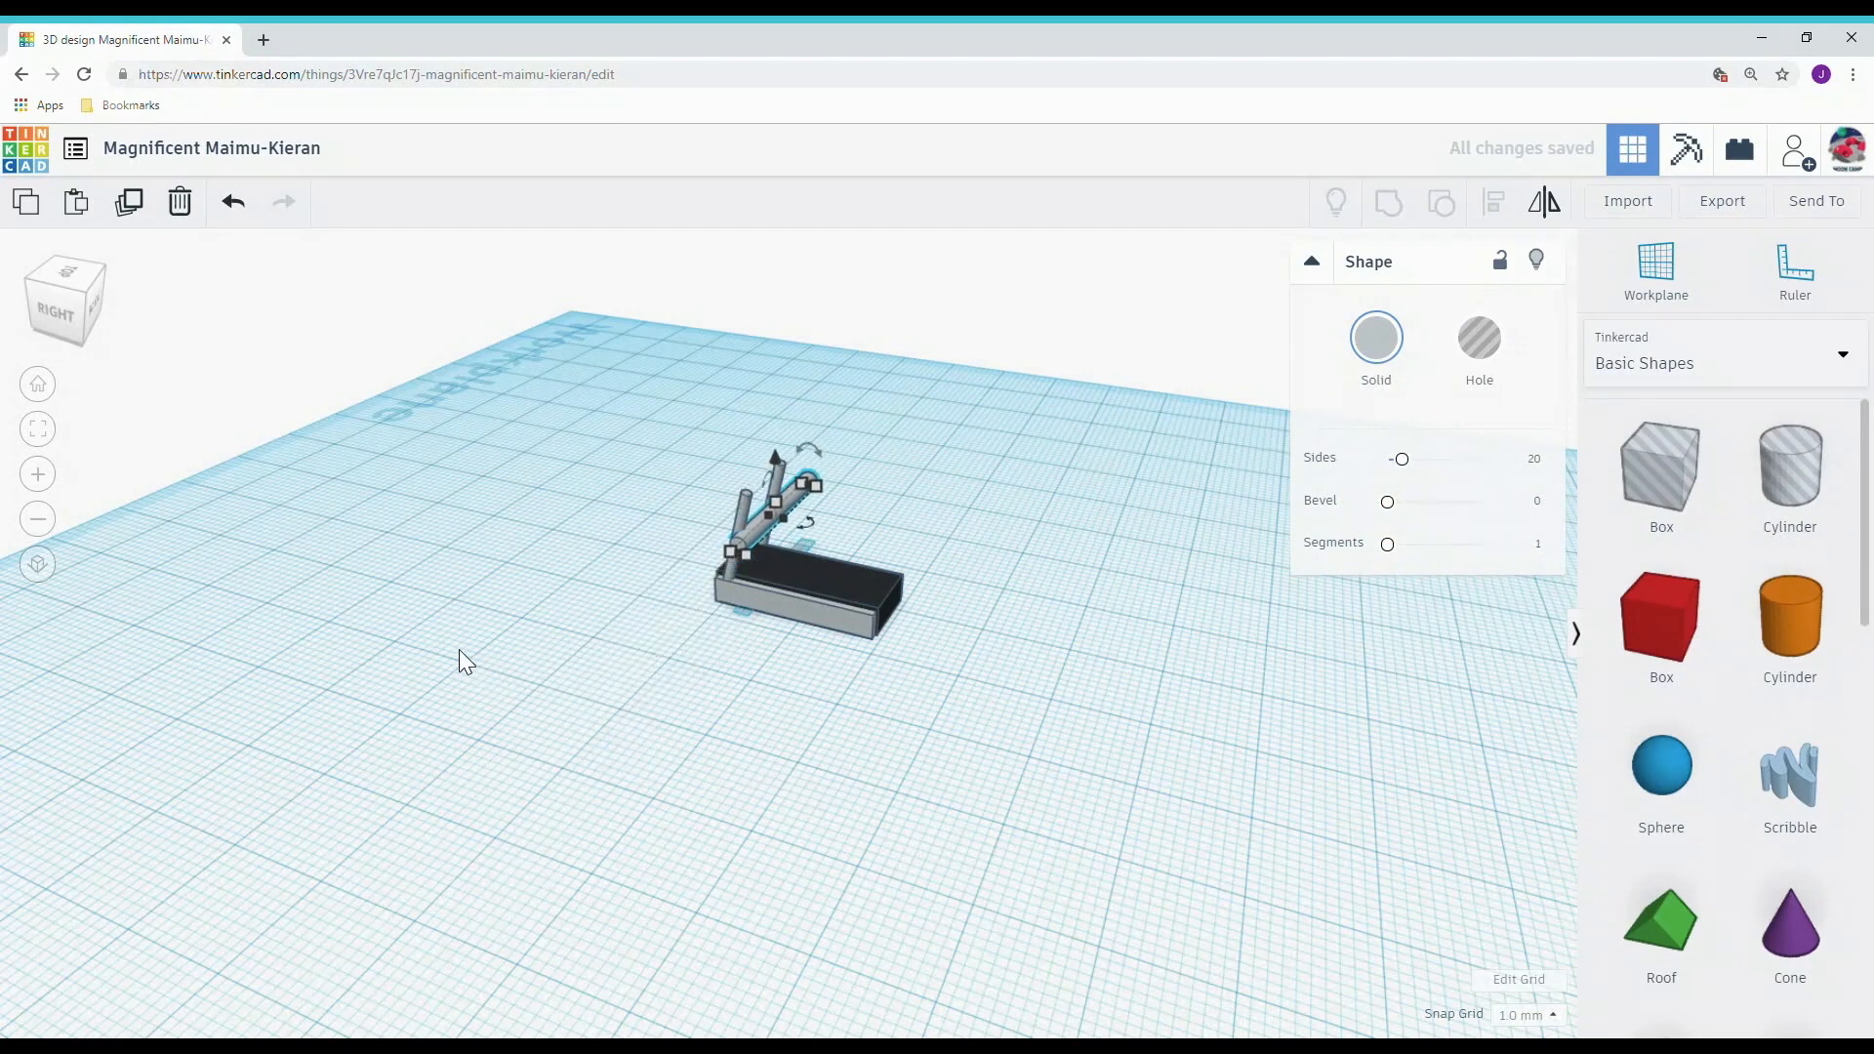
Step: Raise the horizontal cylinder to the tops of the tilted posts, 14 mm above the workplane
left_click_drag(771, 455, 779, 435)
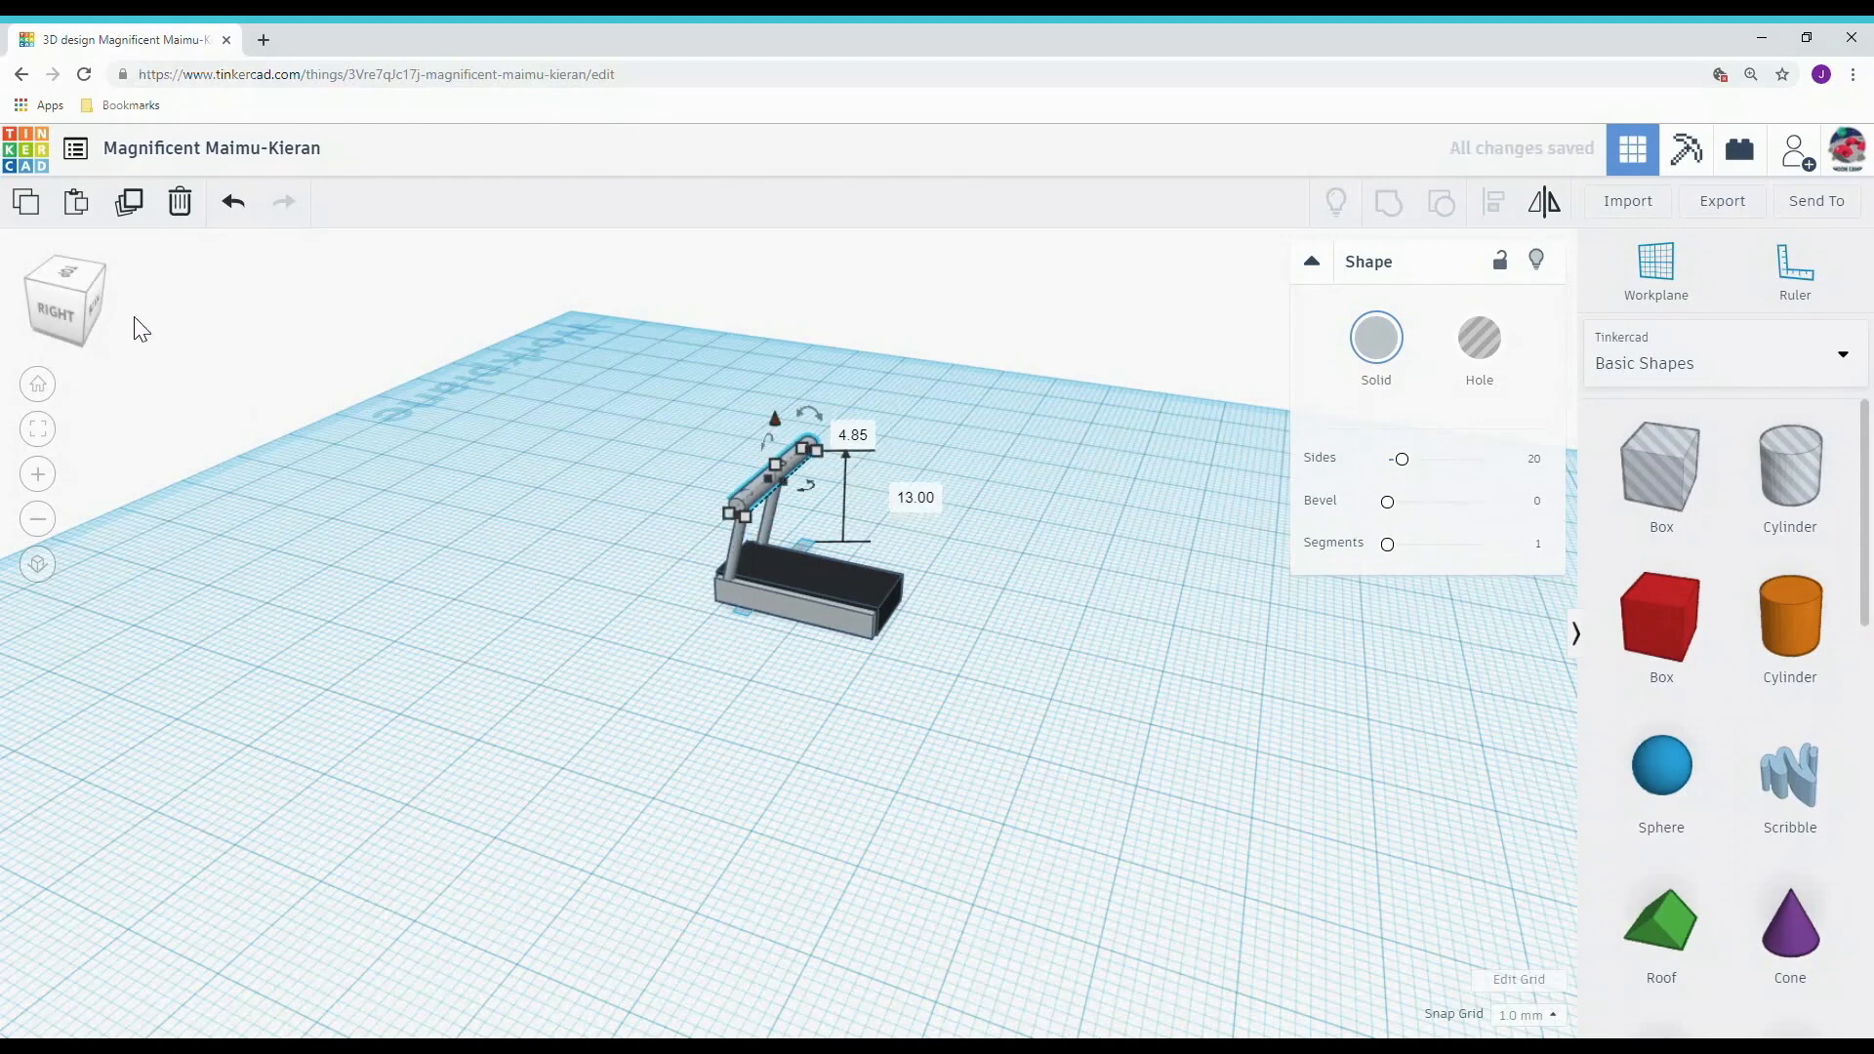
left_click(43, 312)
left_click_drag(44, 312, 39, 303)
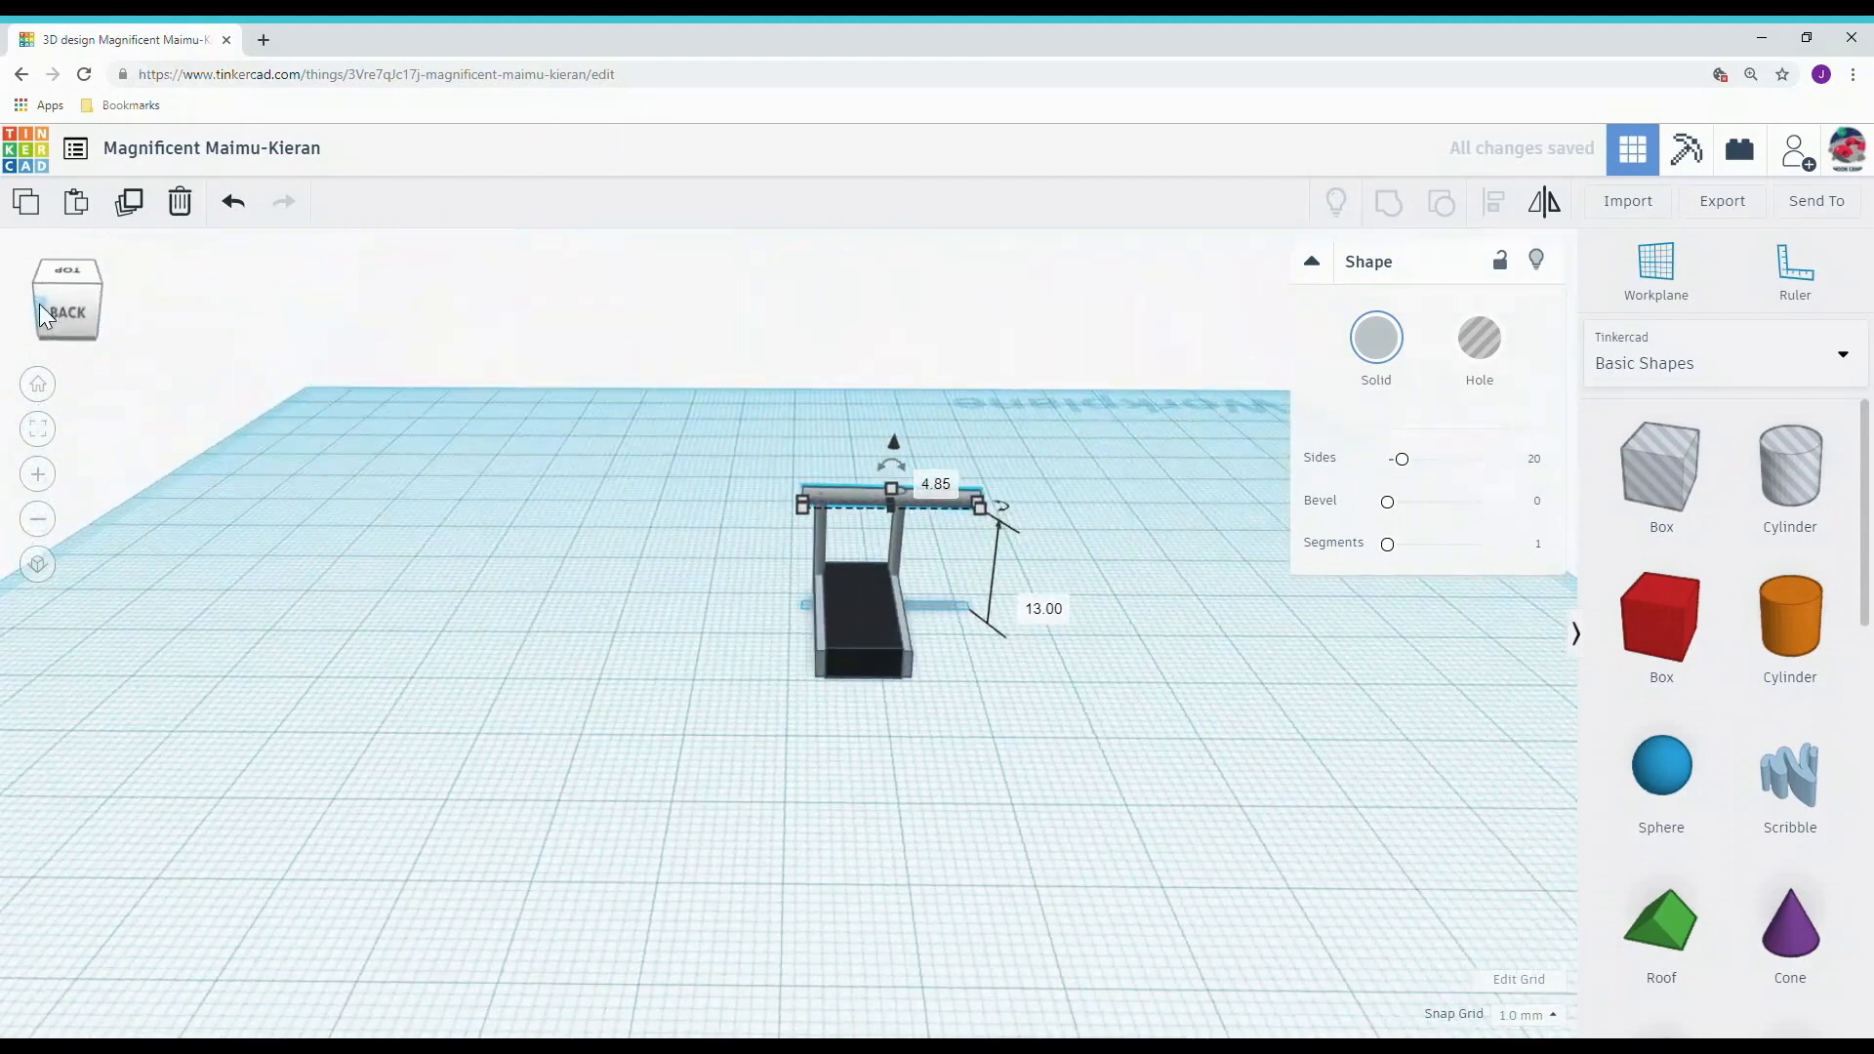
left_click_drag(888, 447, 888, 439)
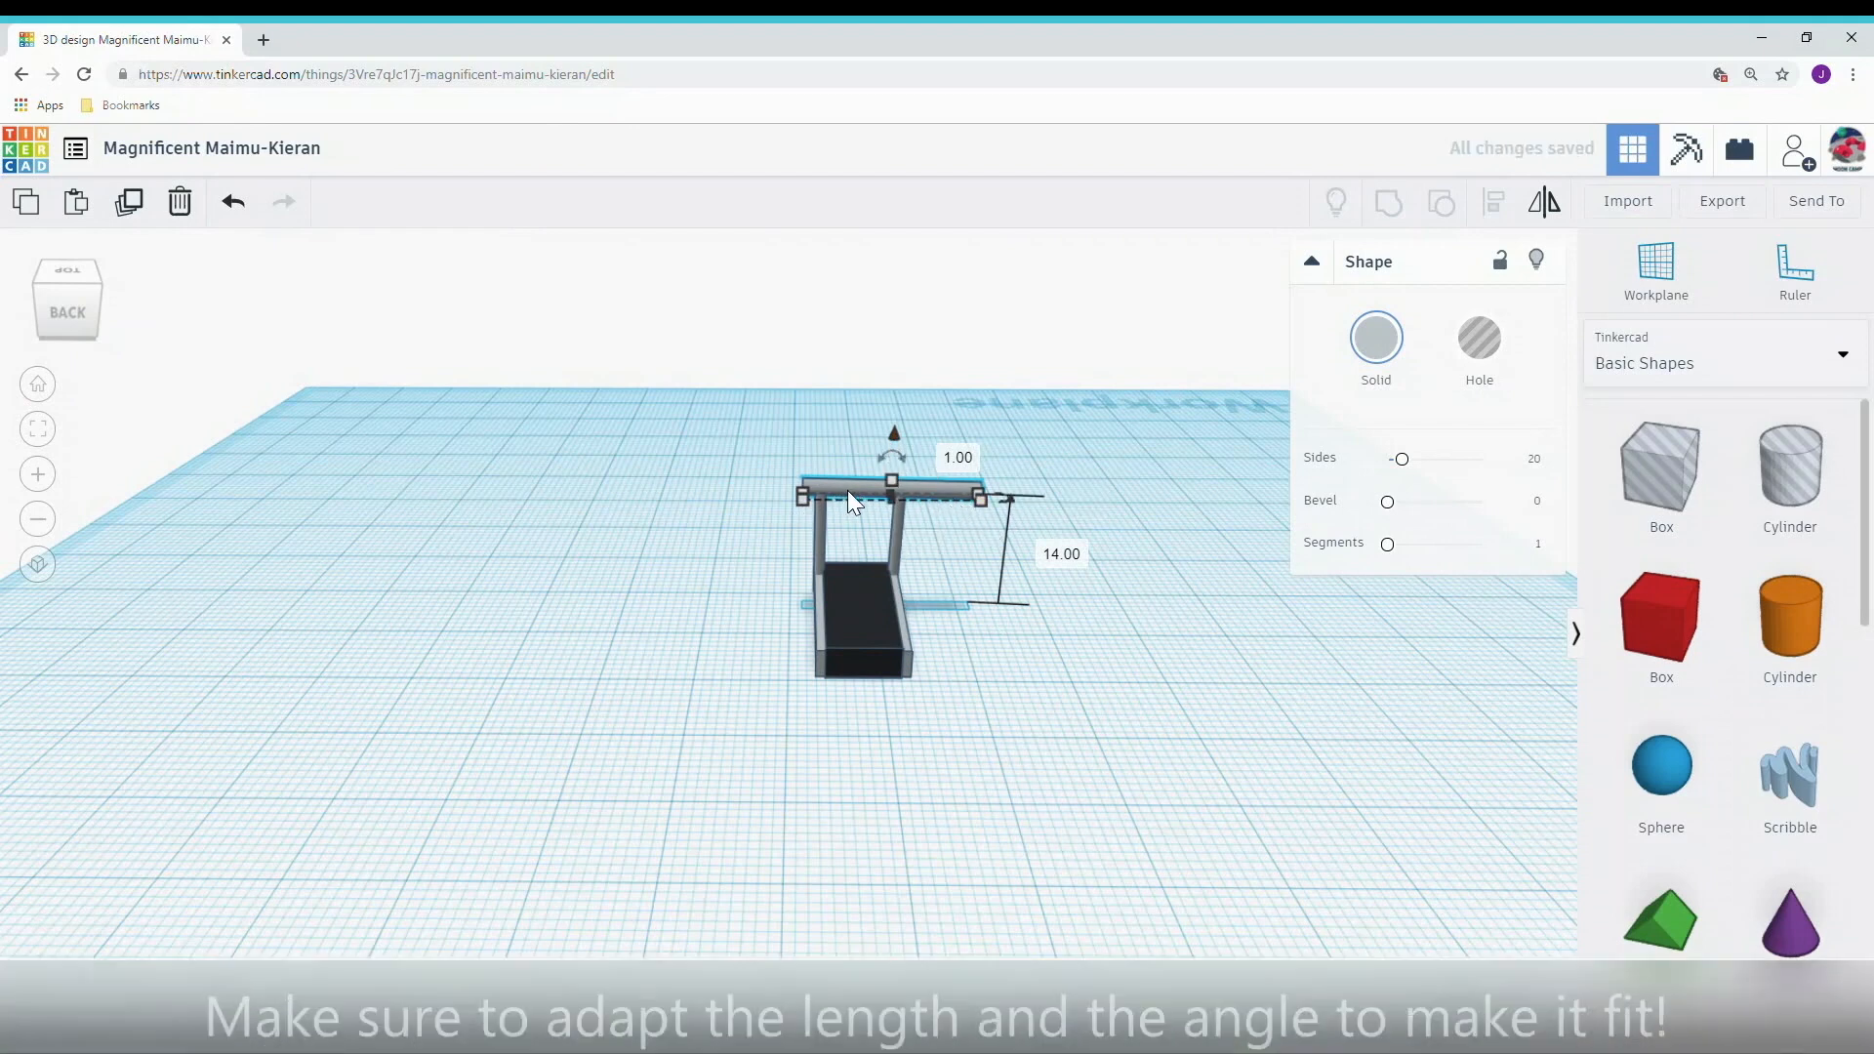
Step: Shorten the horizontal cylinder to 10 mm so it spans the two posts
left_click(849, 490)
left_click(981, 499)
left_click(896, 537)
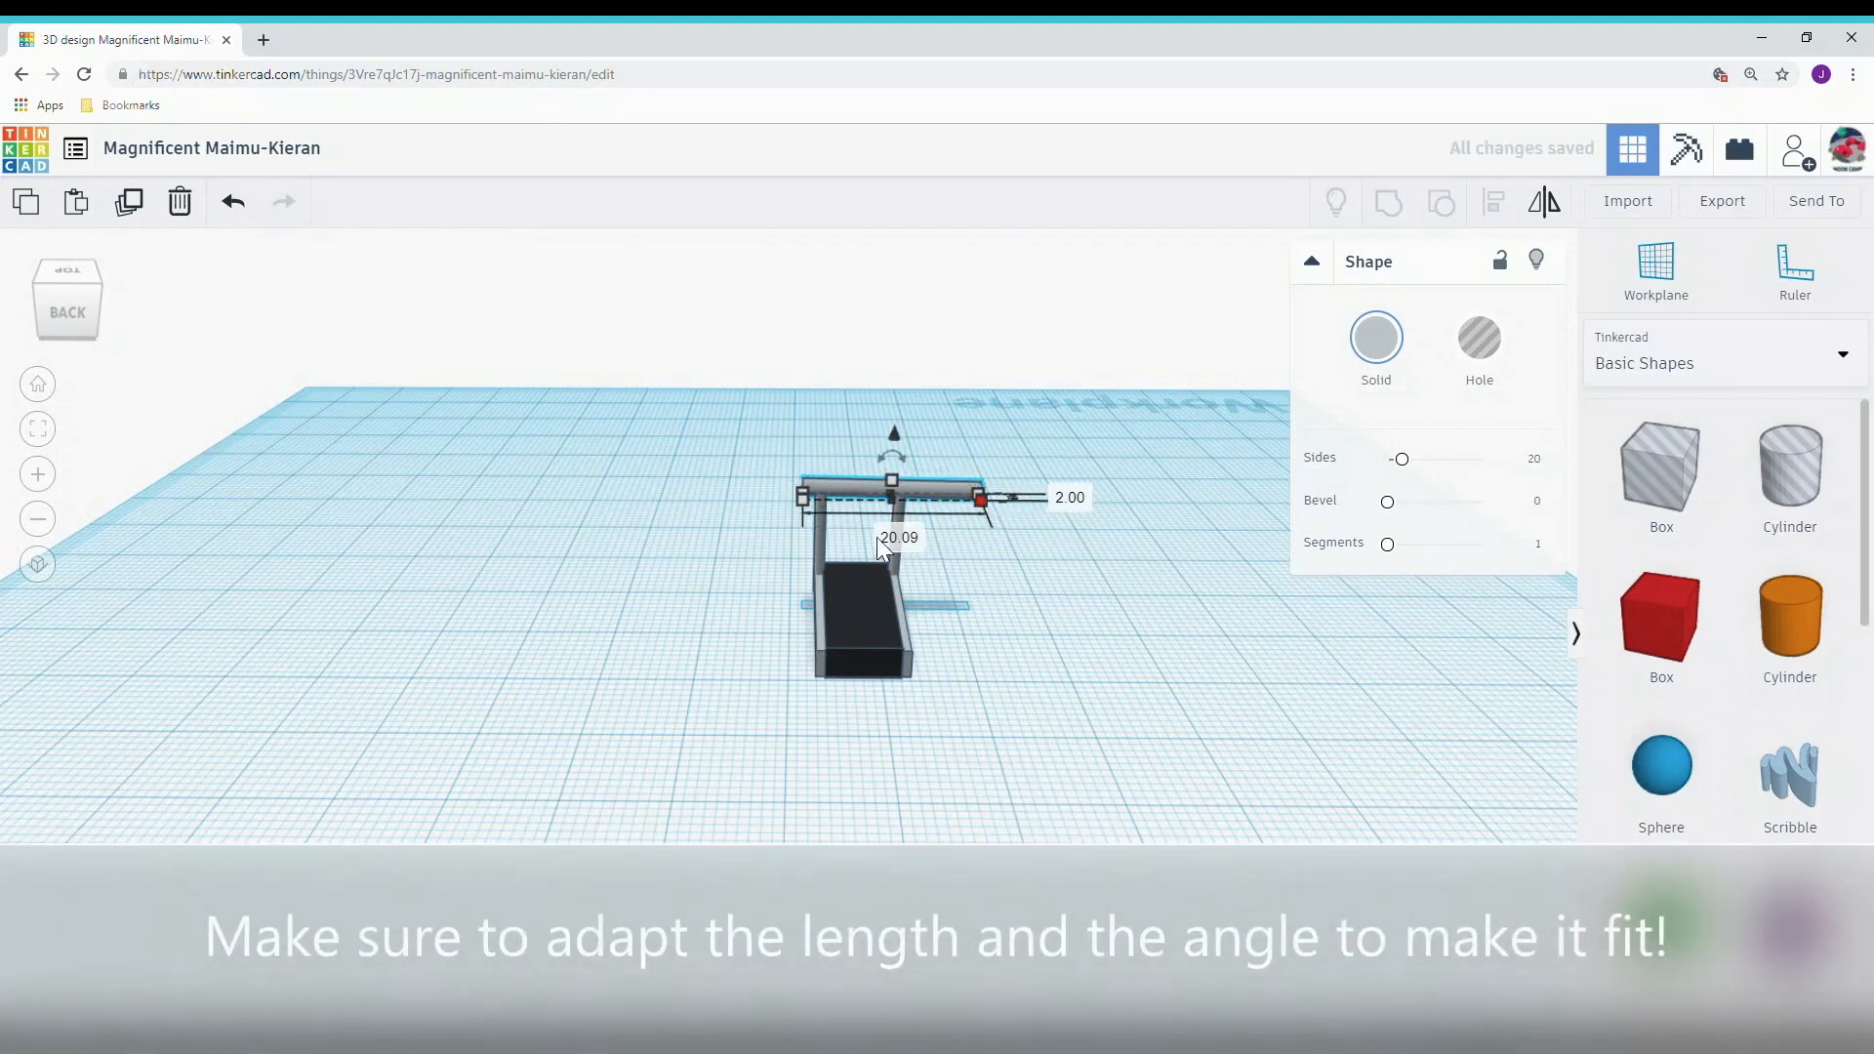
type("10")
key("Return")
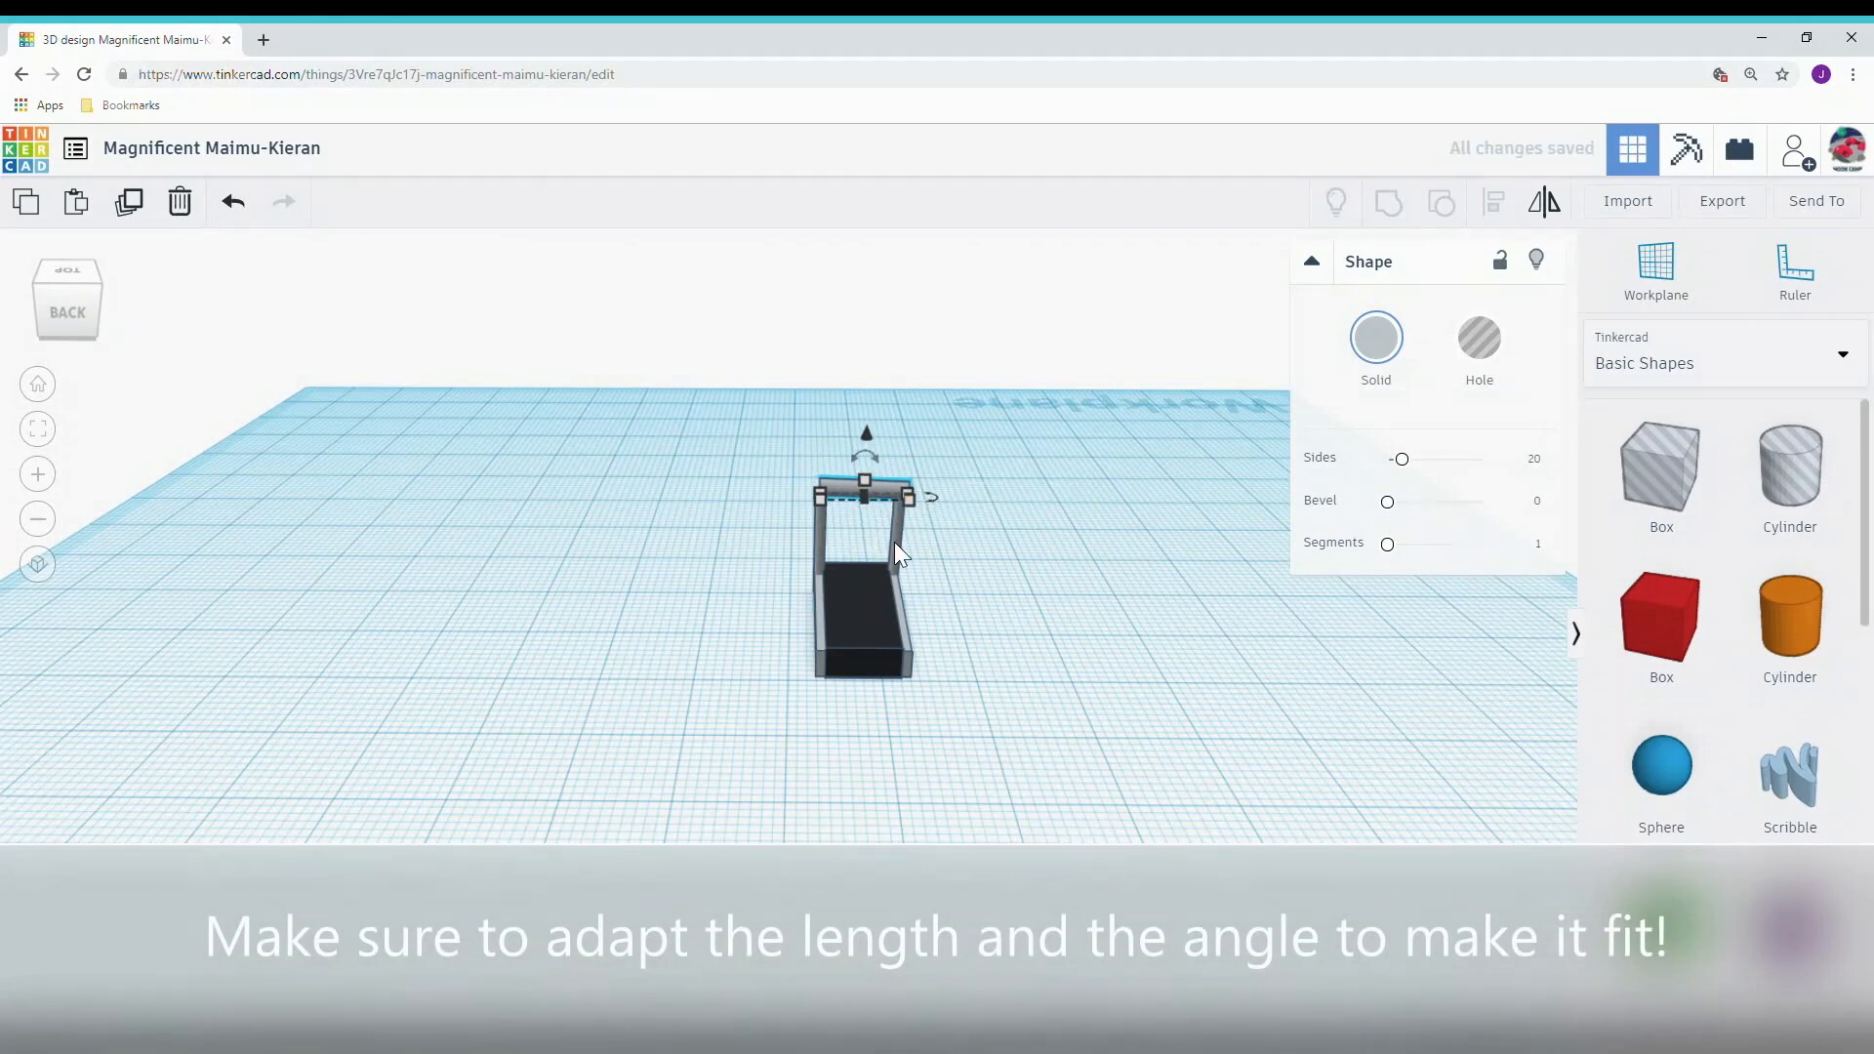
Step: Fine-tune the horizontal bar's angle on top of the posts, rotating it 1° about its long axis
scroll(890, 507, "up", 5)
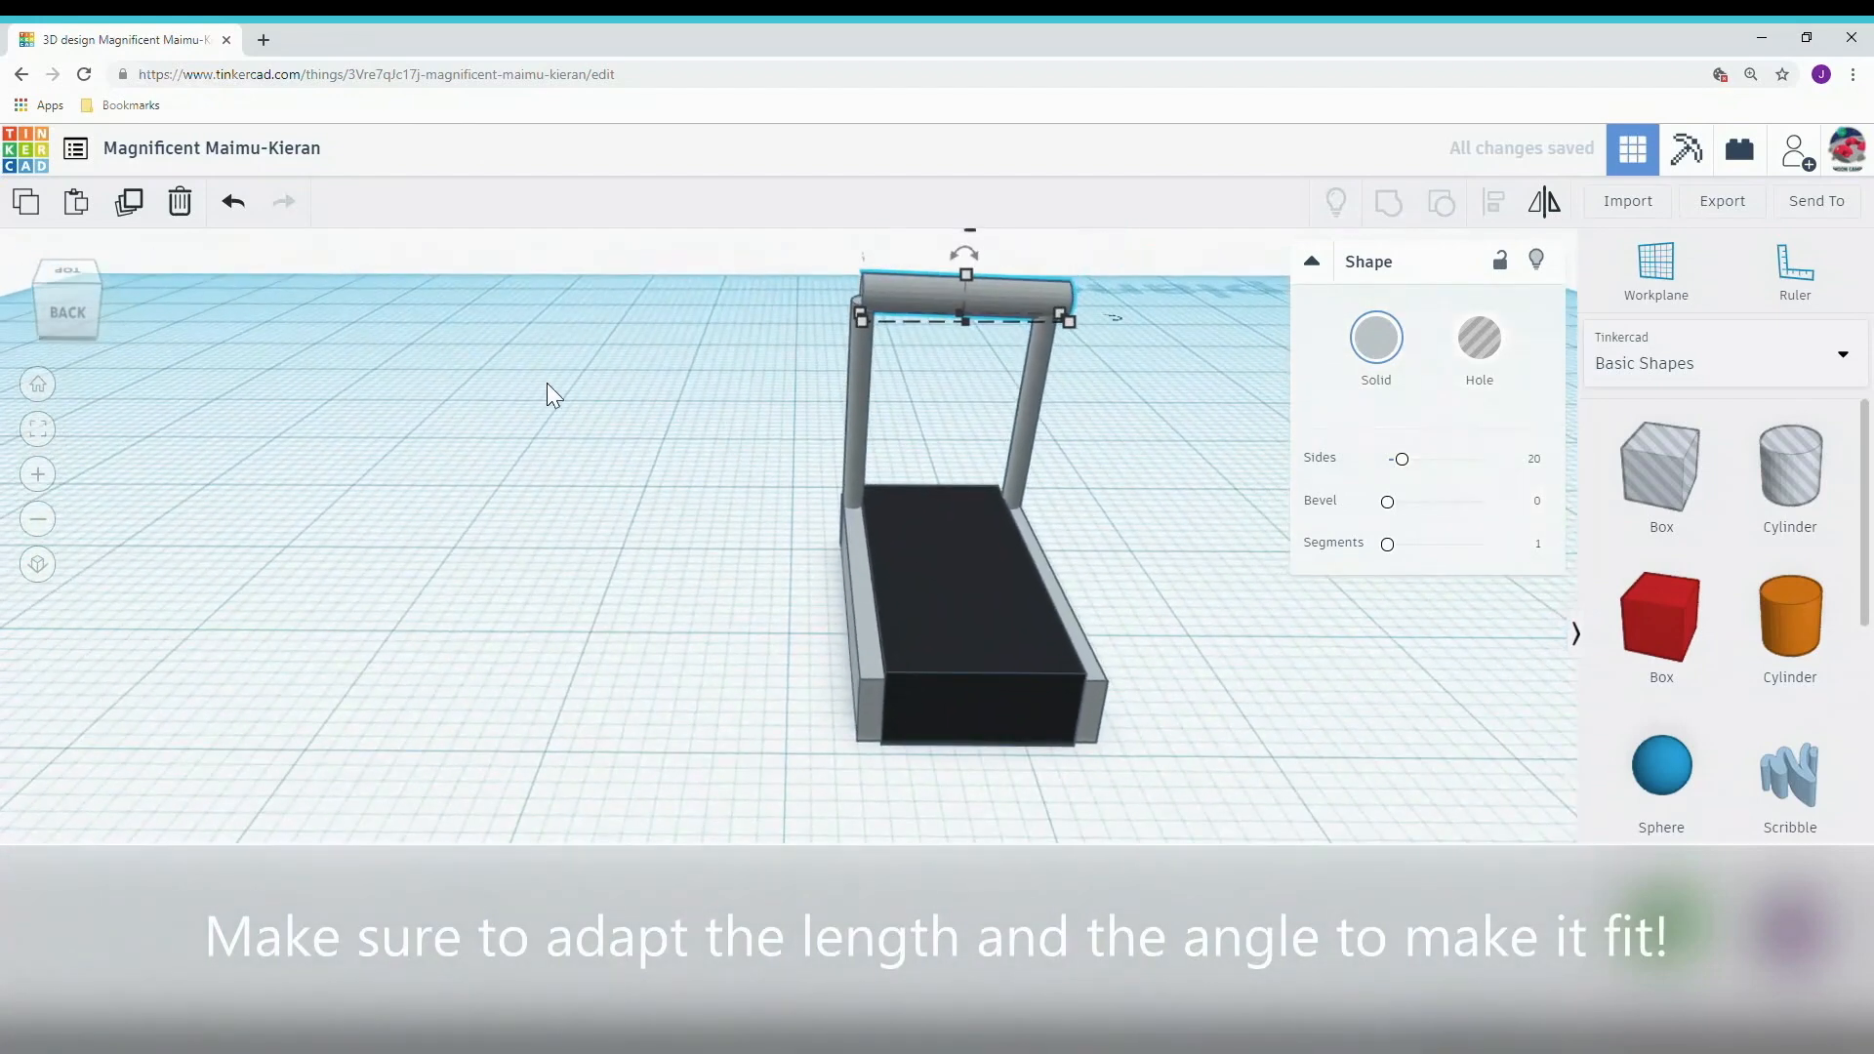
scroll(882, 367, "up", 1)
scroll(891, 354, "down", 1)
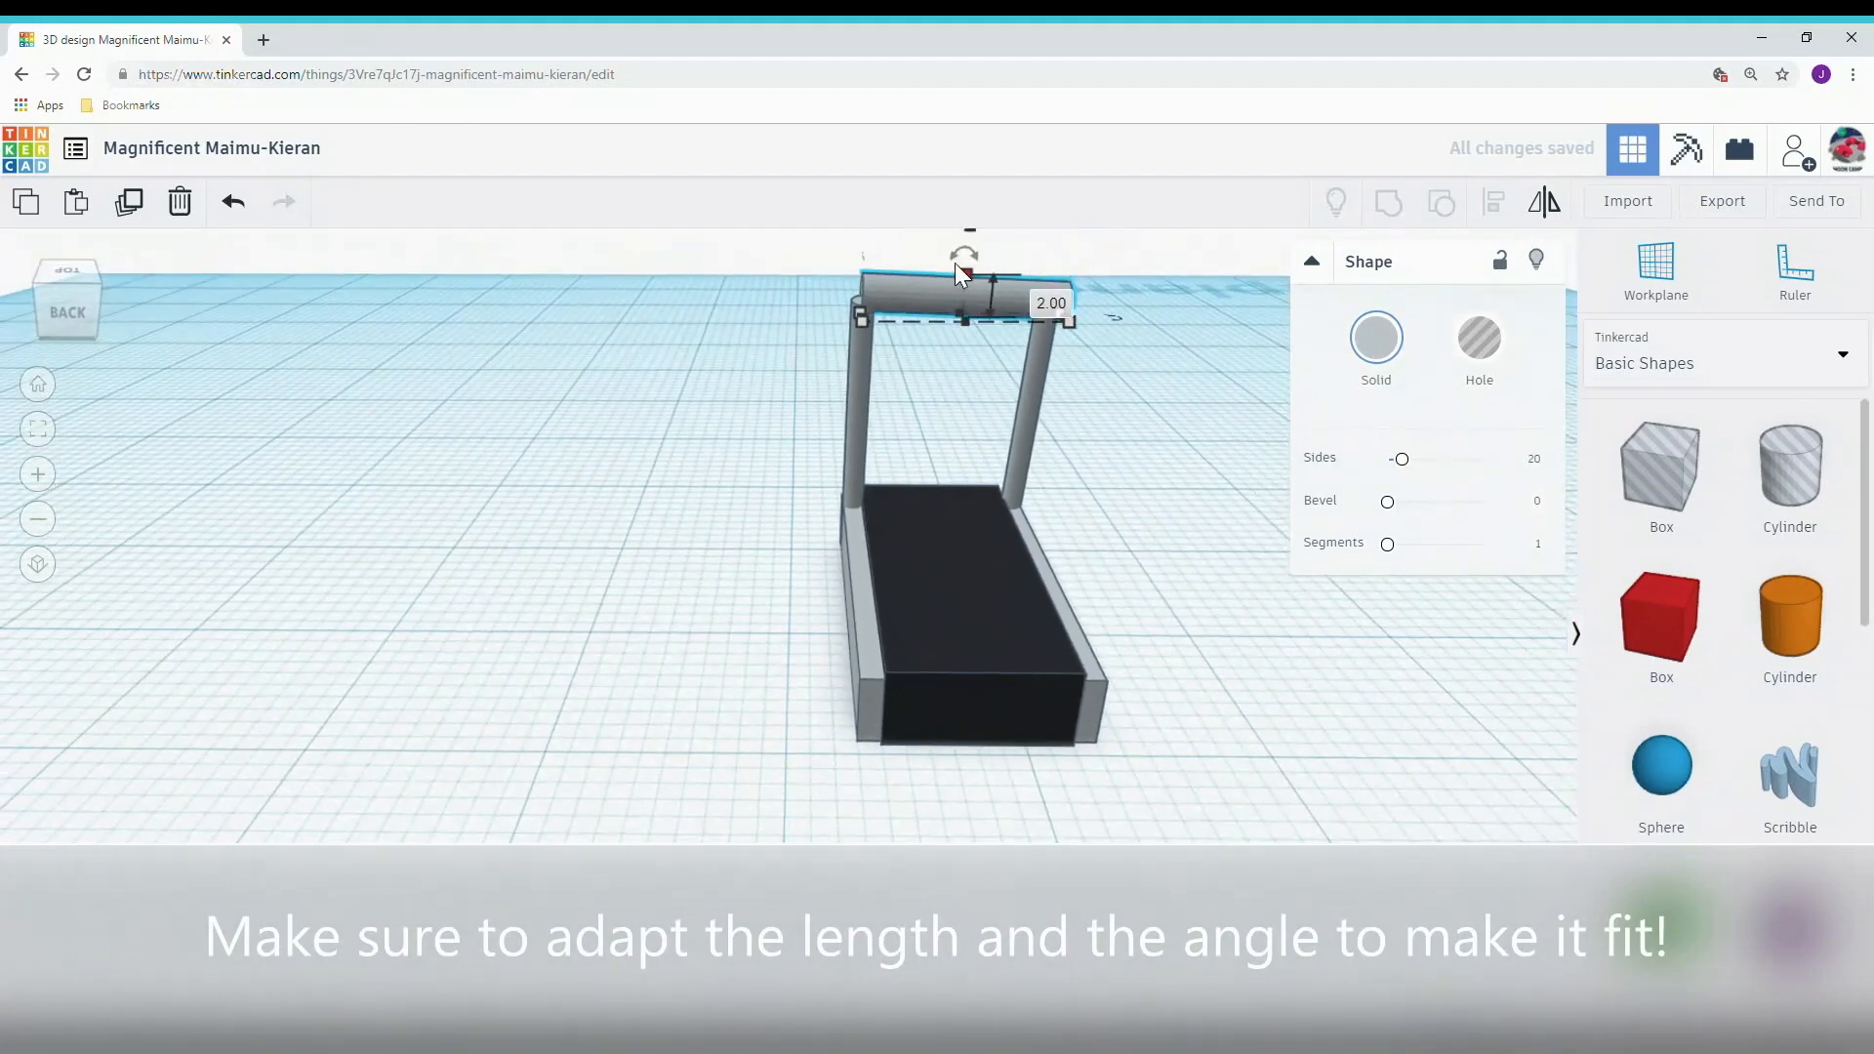
left_click_drag(956, 258, 952, 262)
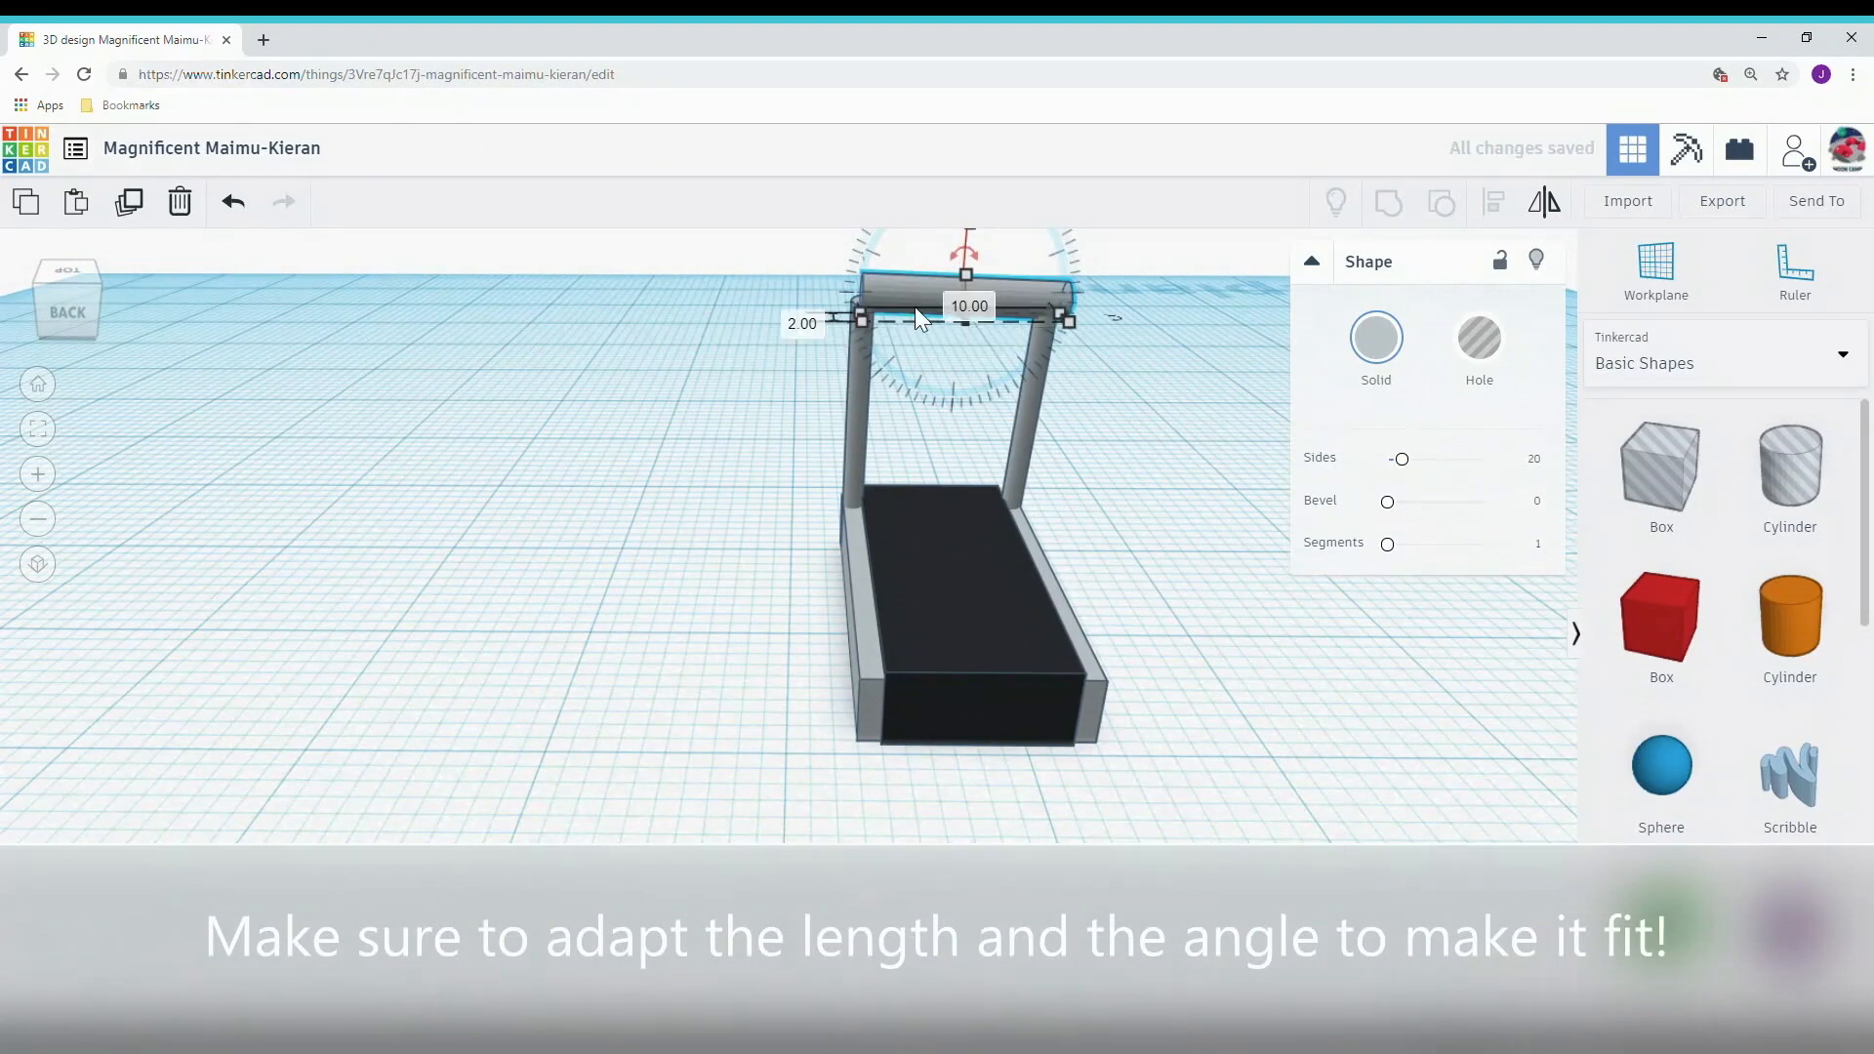
scroll(829, 302, "down", 2)
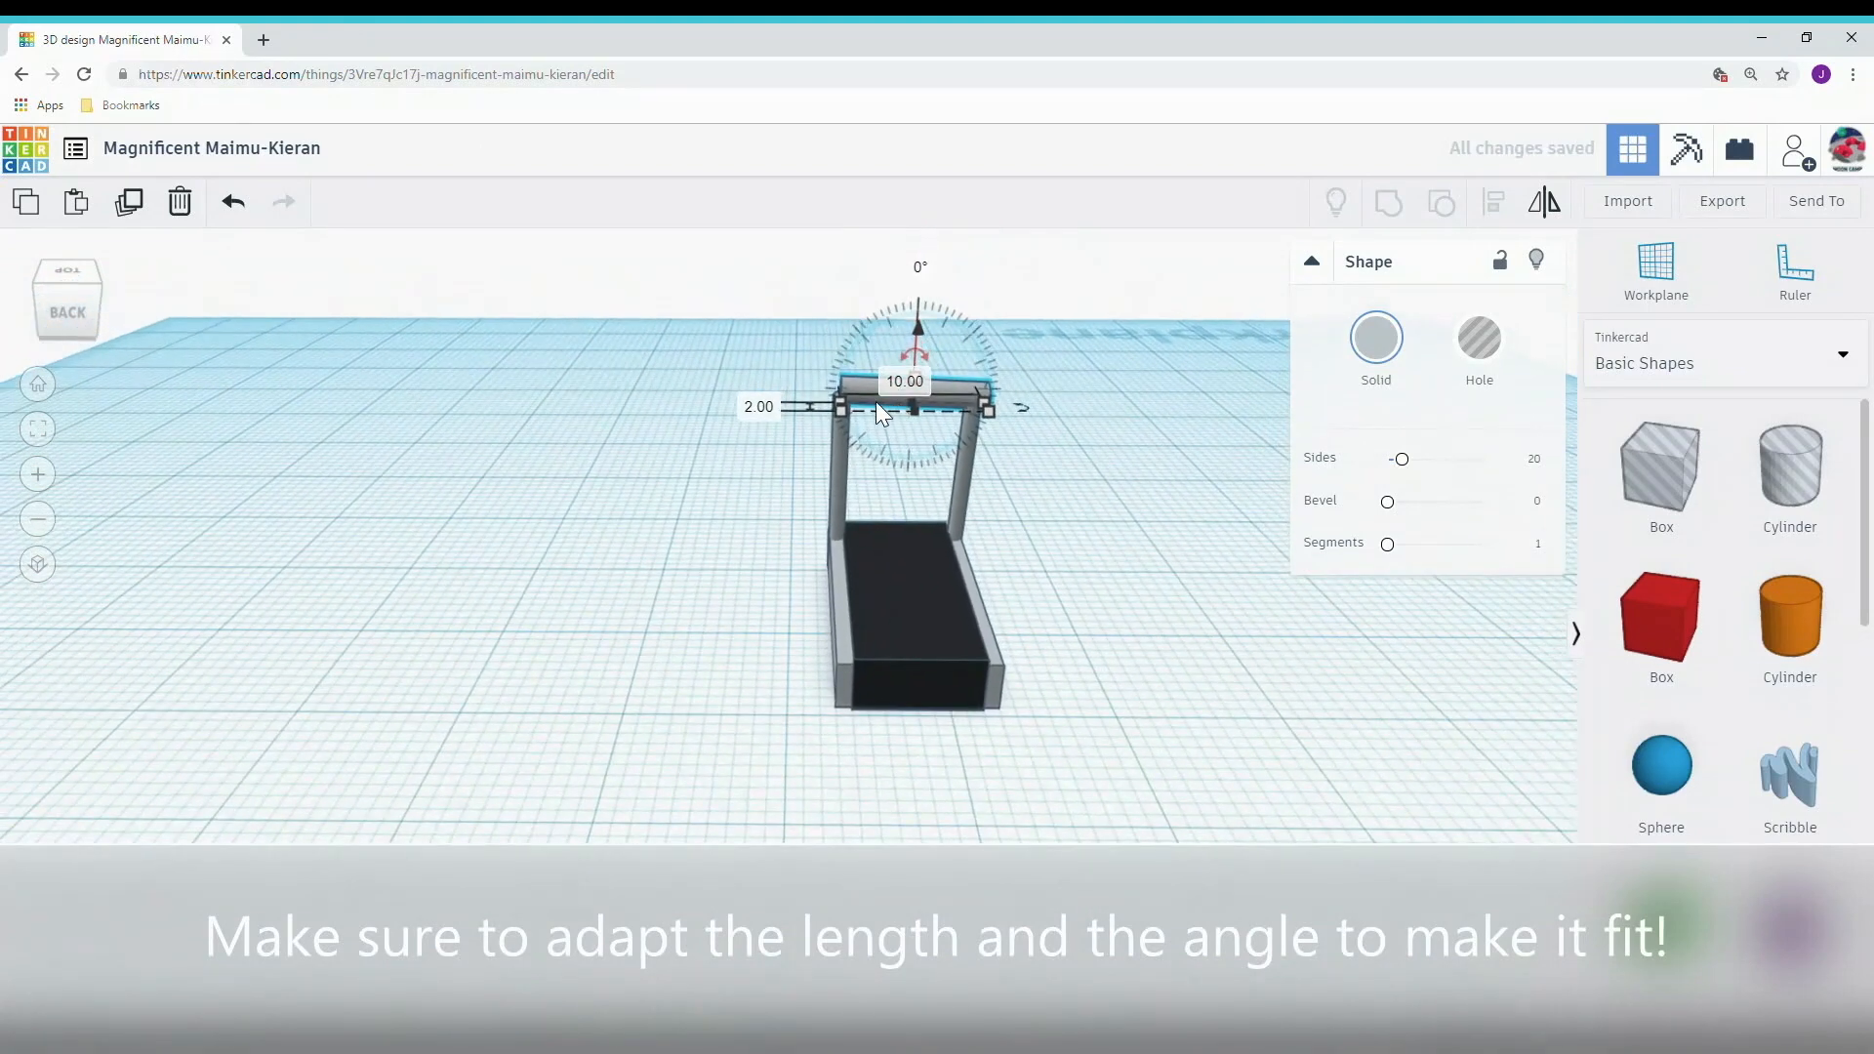
left_click_drag(867, 381, 862, 383)
left_click_drag(72, 308, 127, 309)
left_click_drag(745, 337, 746, 285)
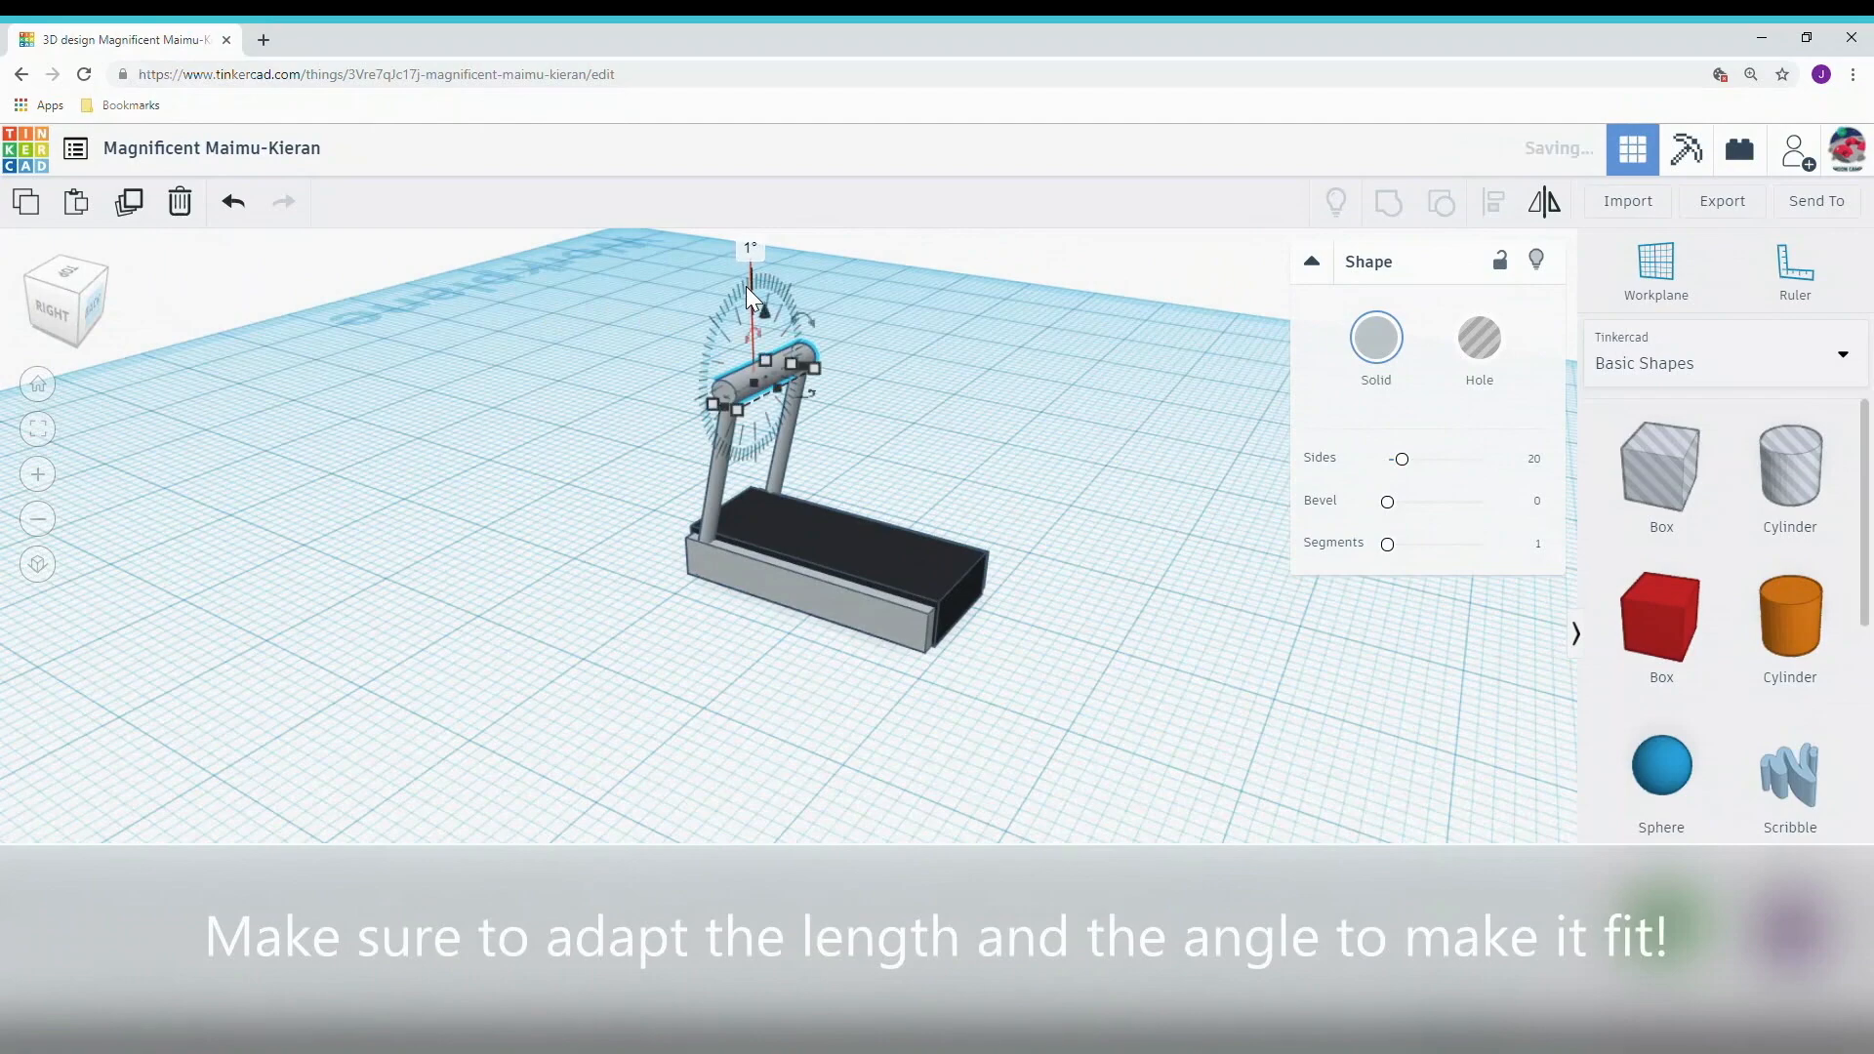
left_click(560, 439)
Step: Add a ring beside the boxes and set its length and width to 1 mm each
mouse_move(61, 318)
left_mouse_down()
mouse_move(27, 303)
mouse_move(130, 322)
mouse_move(102, 334)
mouse_move(62, 310)
mouse_move(85, 315)
left_mouse_up()
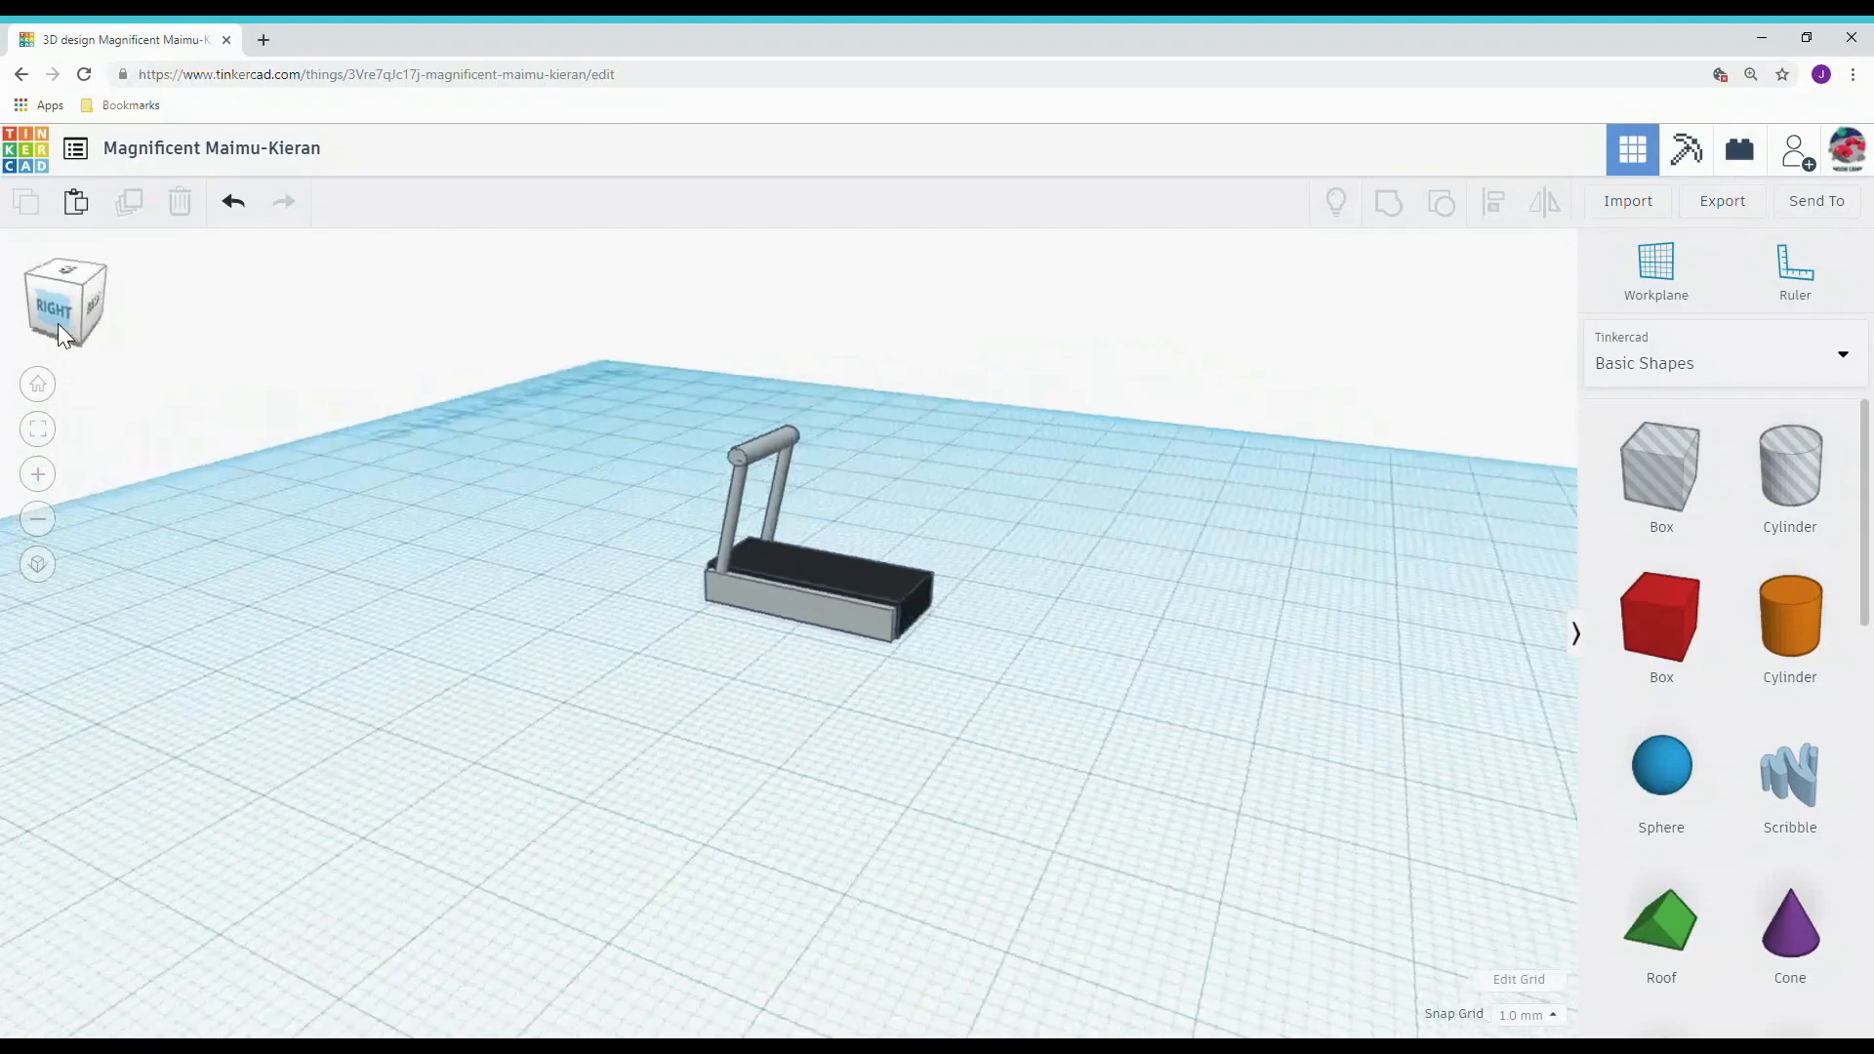
left_click_drag(56, 324, 78, 331)
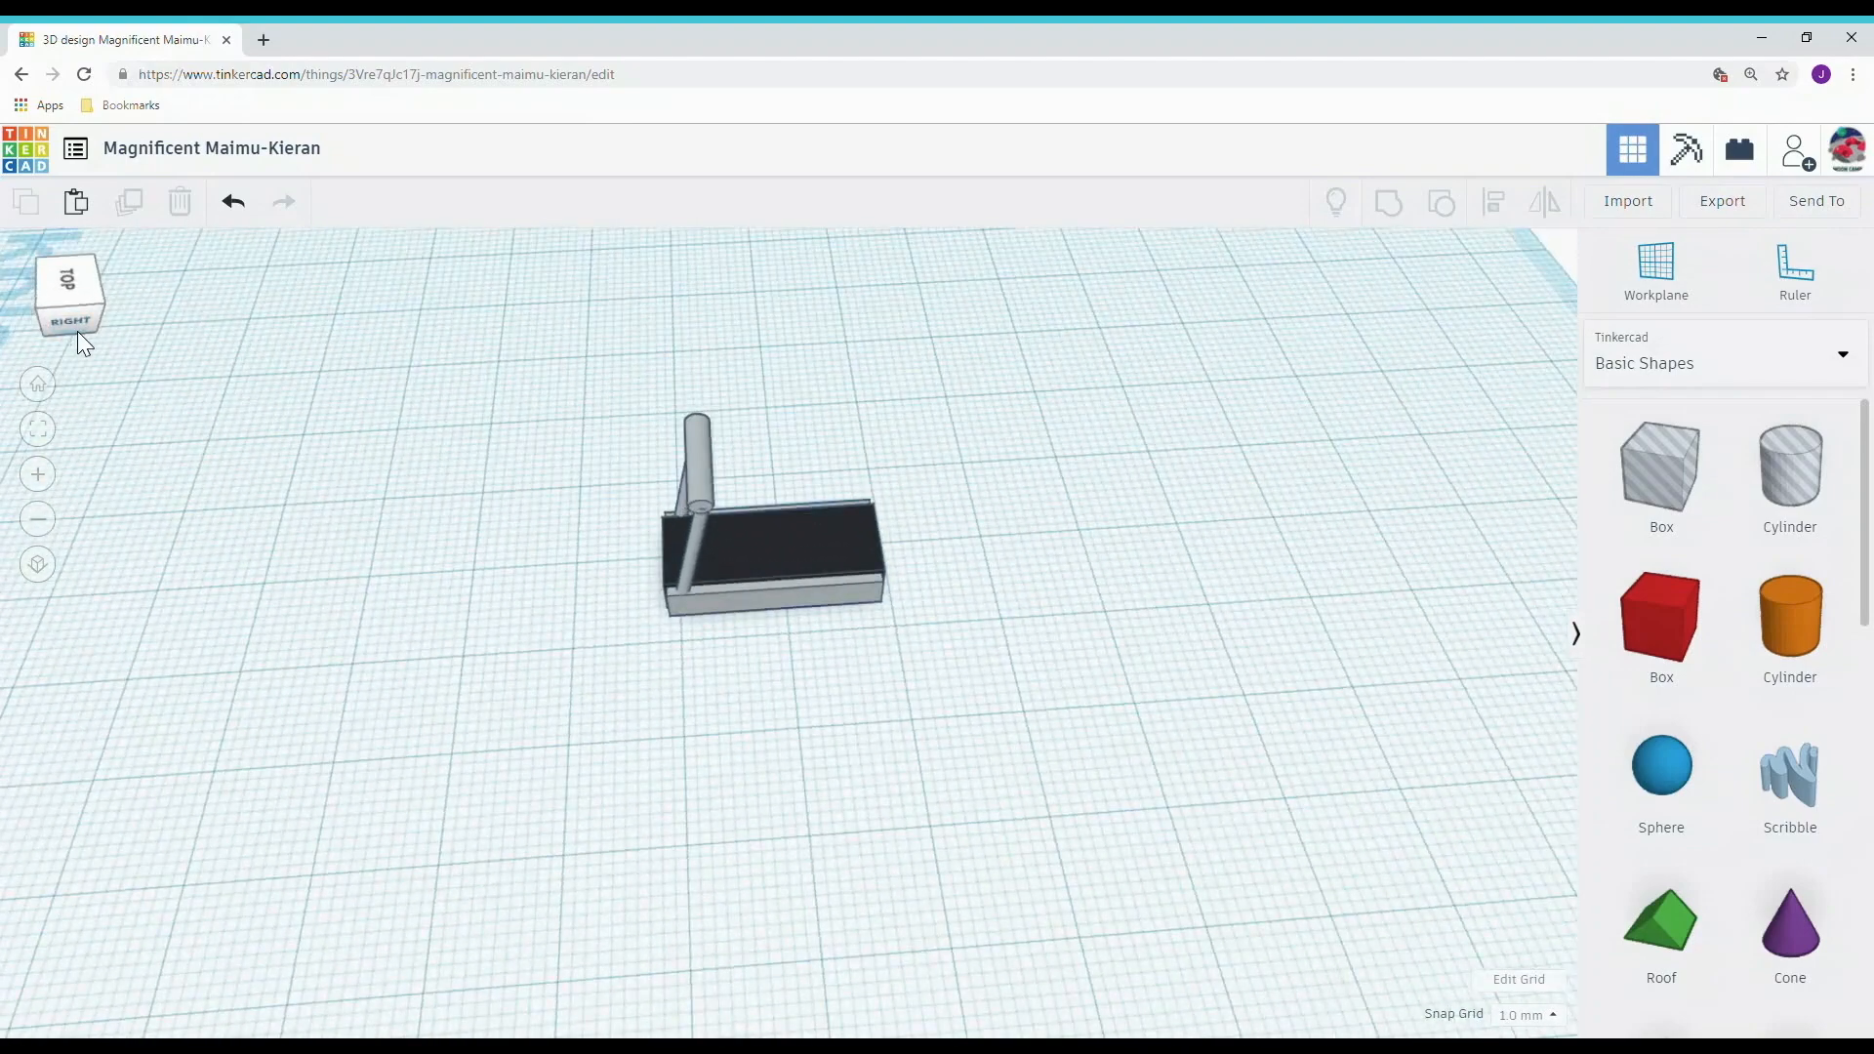
scroll(1786, 803, "down", 10)
left_click_drag(1810, 920, 945, 805)
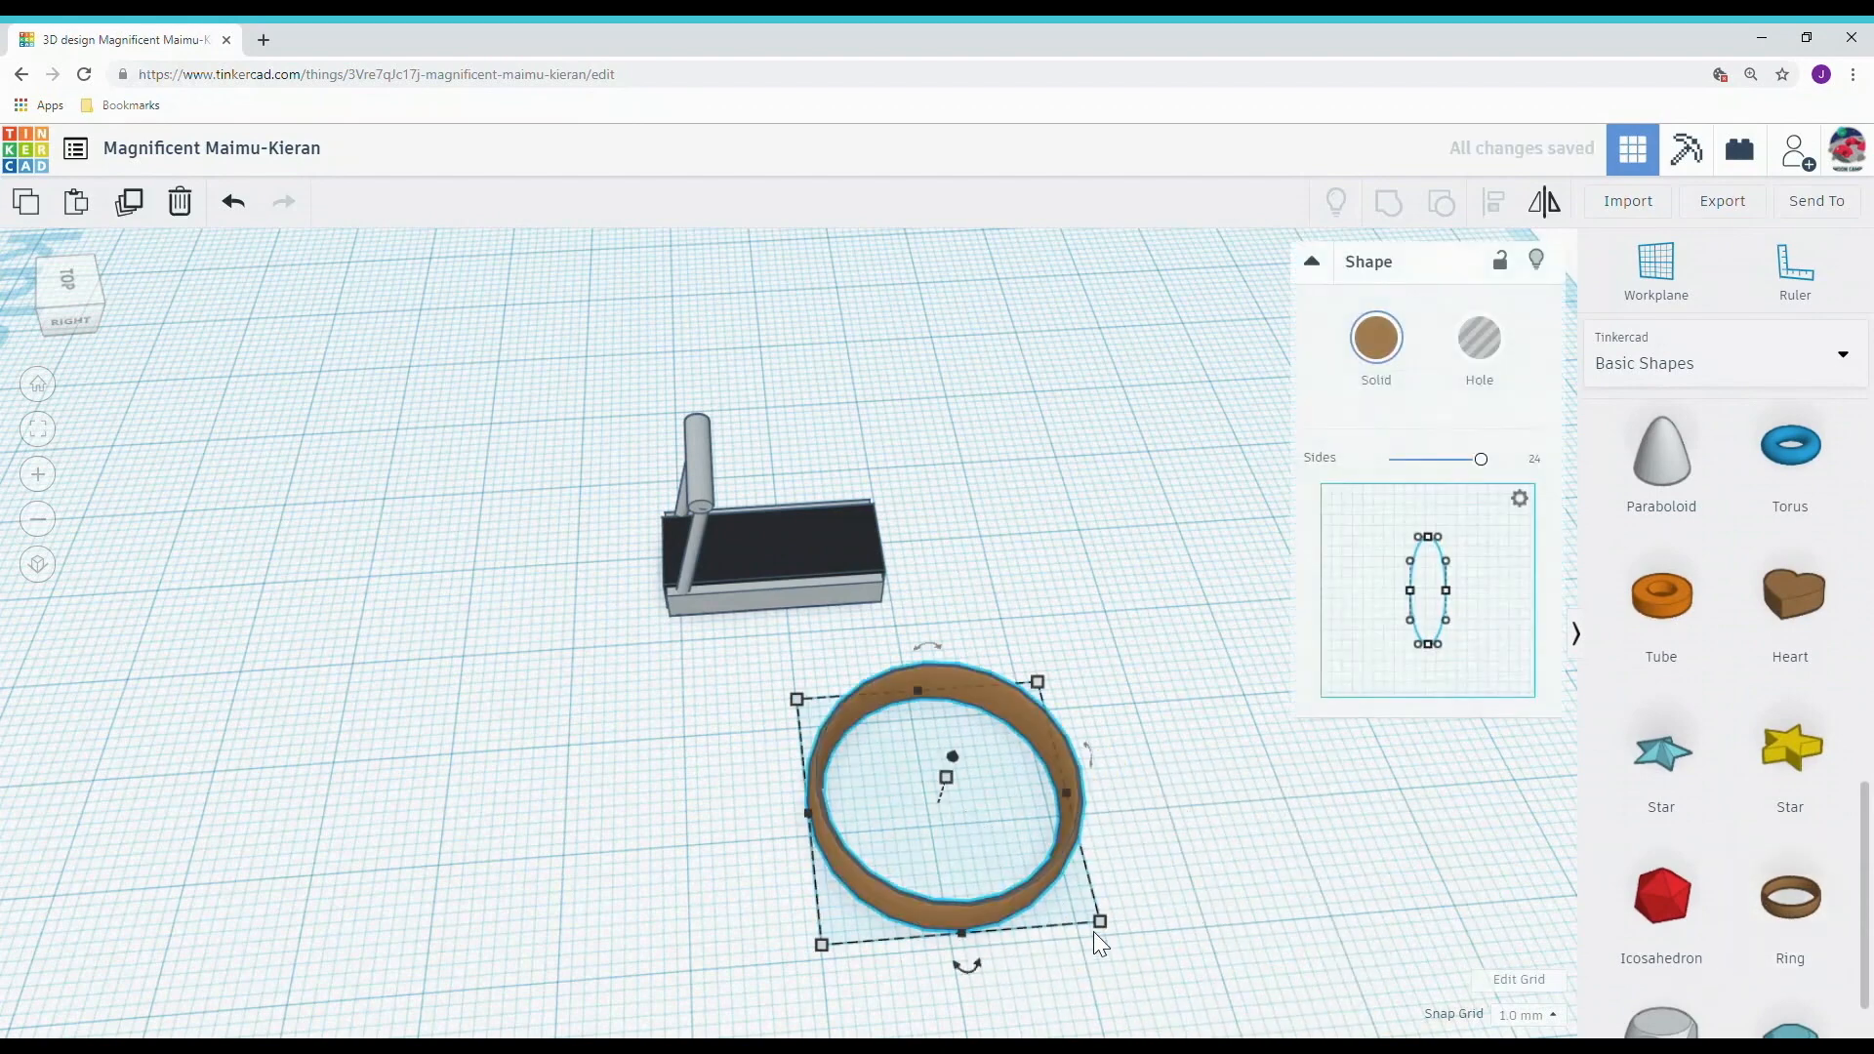
left_click_drag(1100, 924, 824, 723)
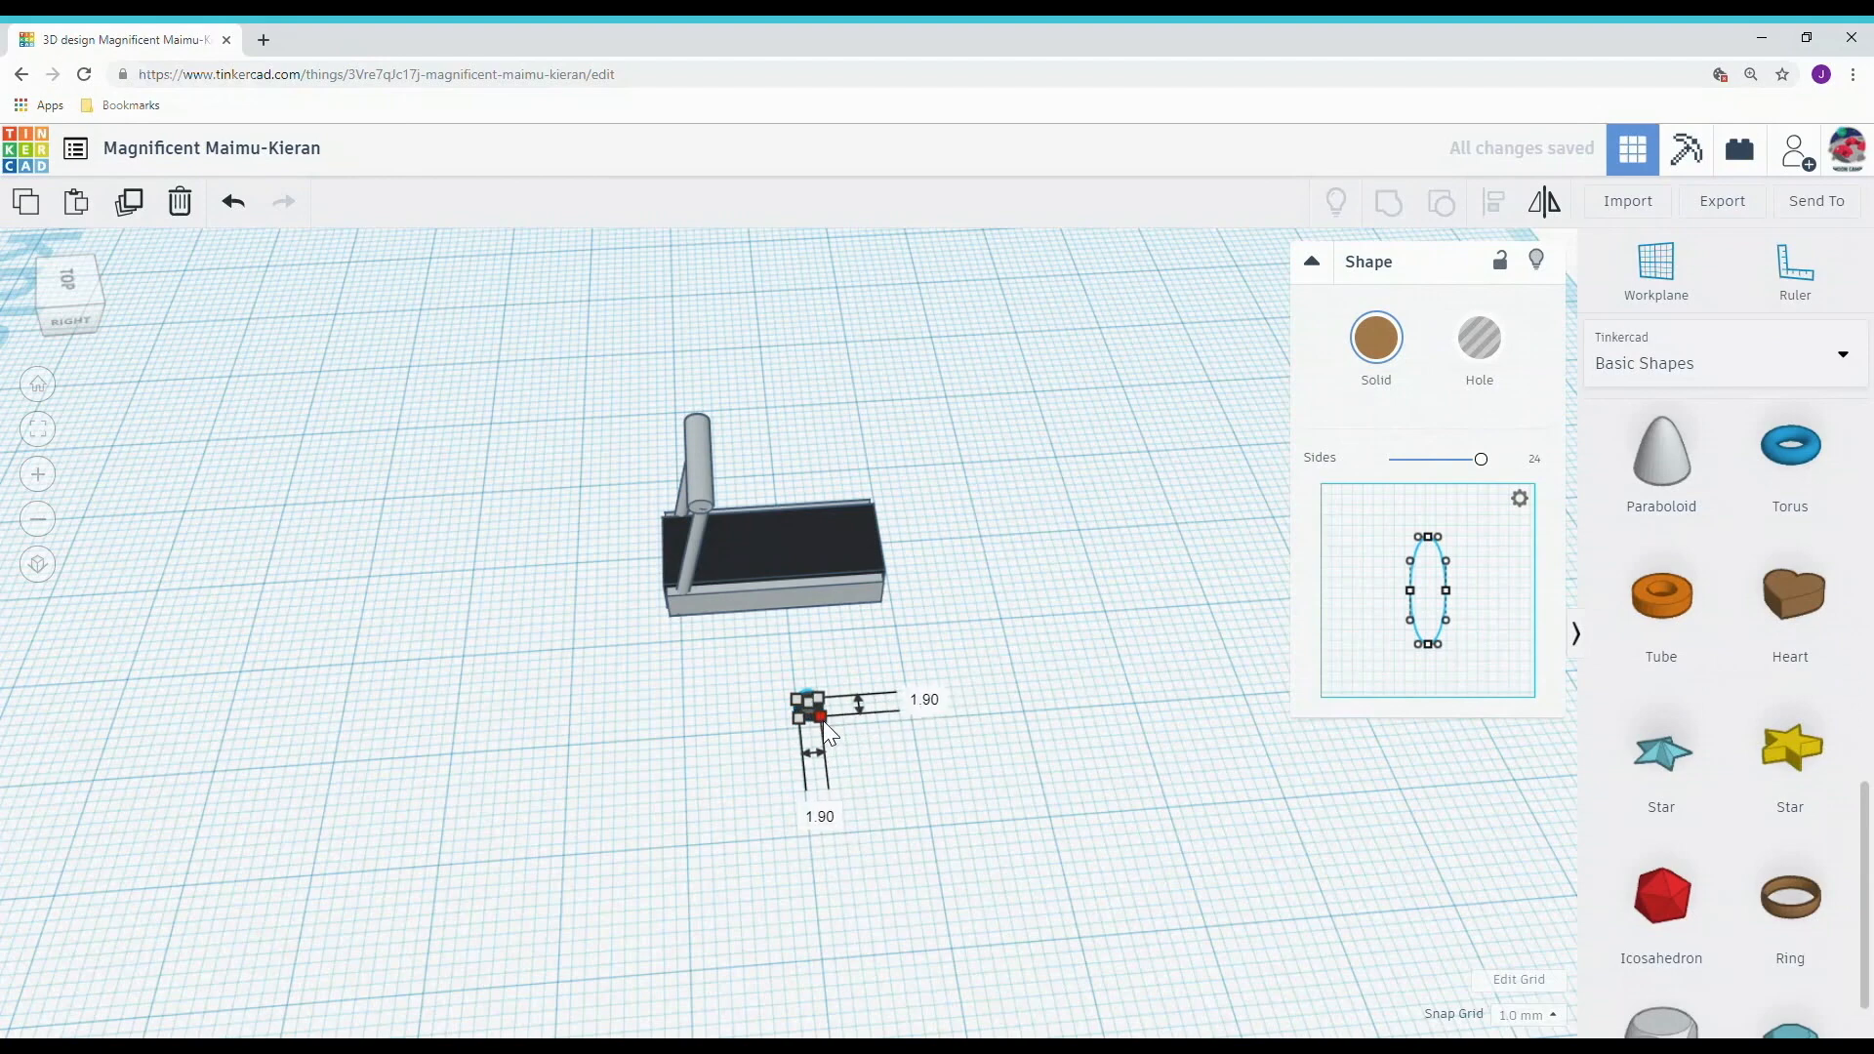
left_click(820, 818)
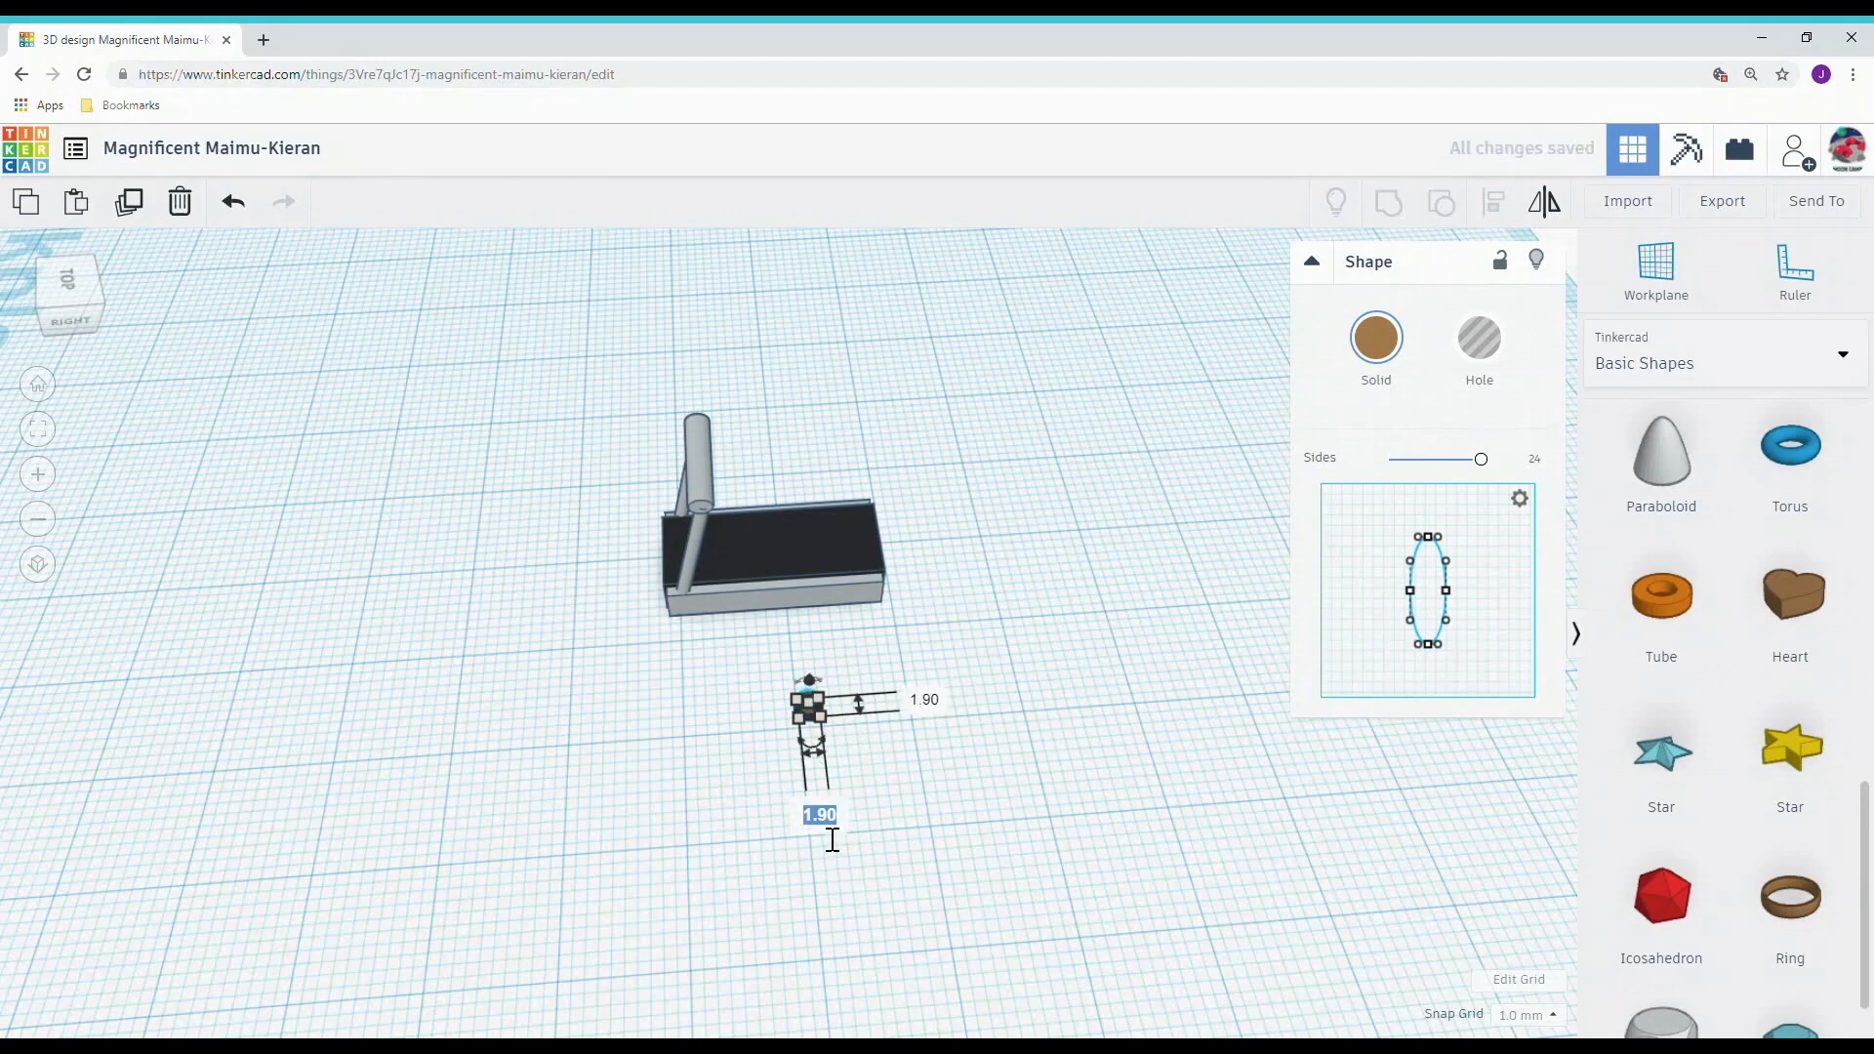
type("1")
left_click(923, 699)
type("1")
key("Return")
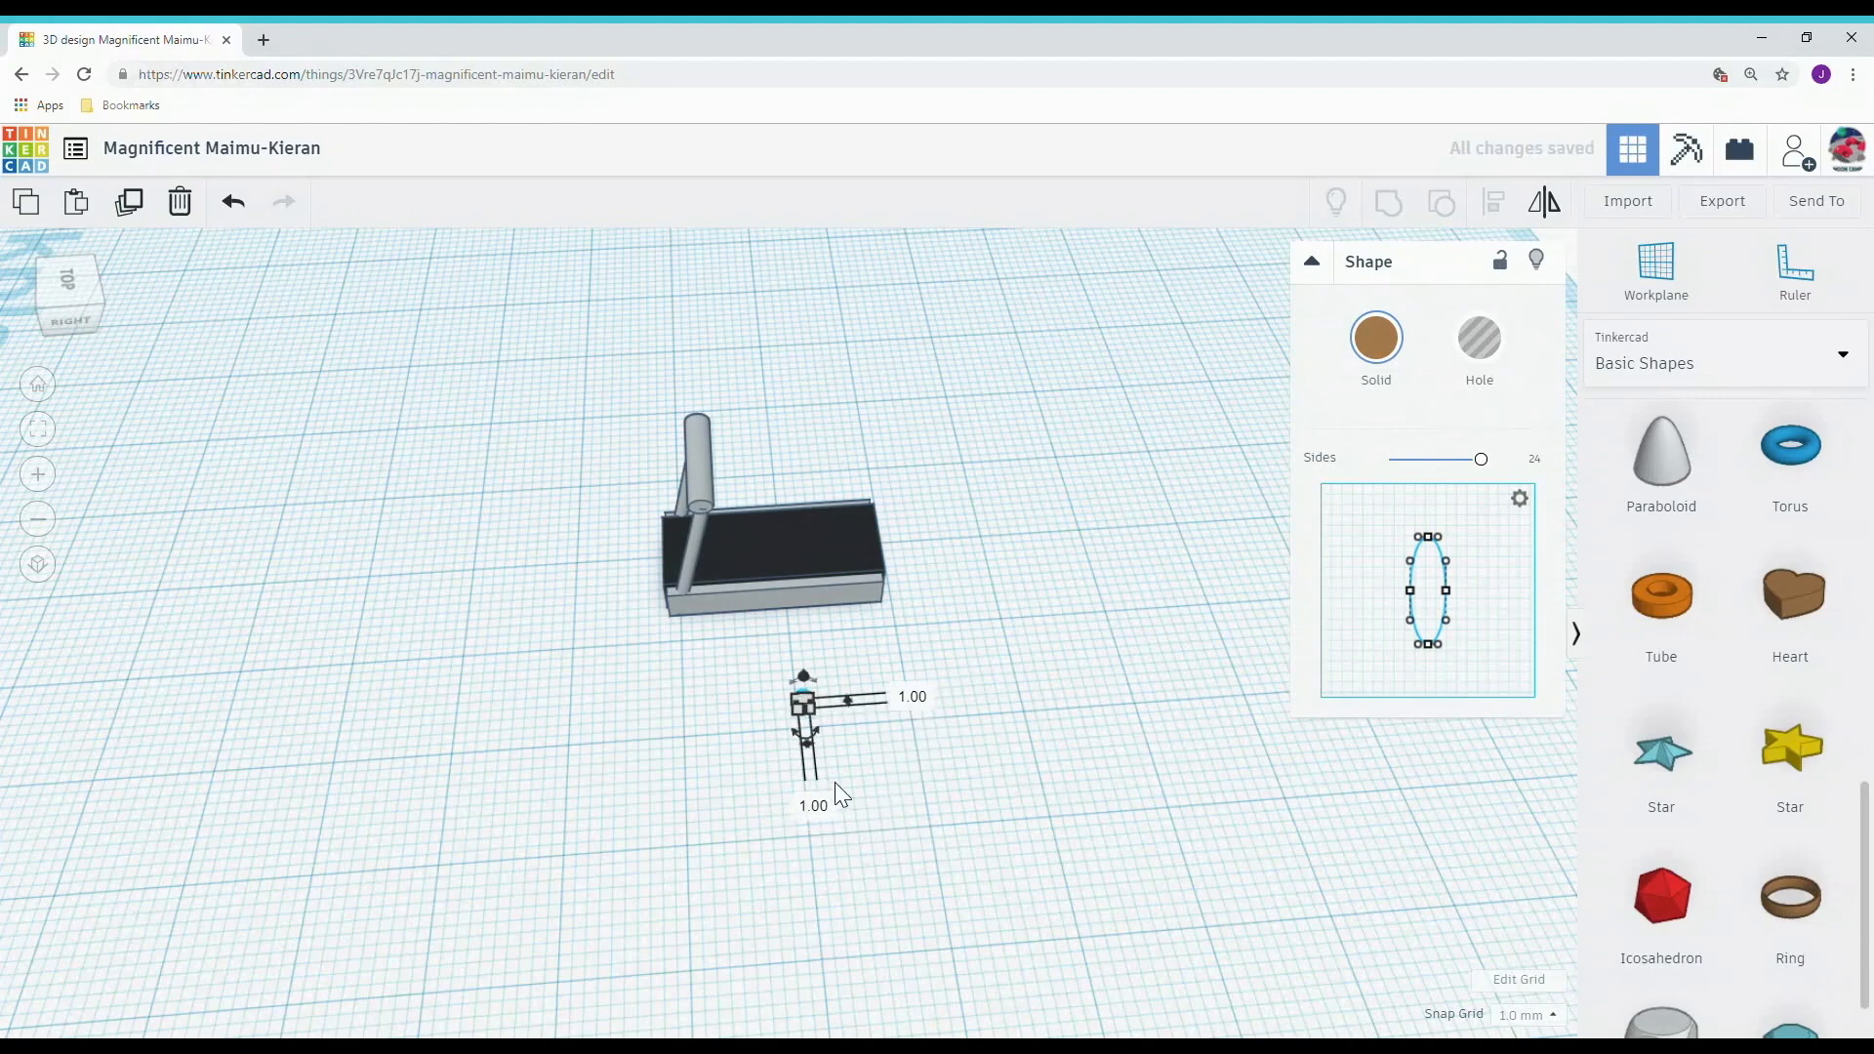
Step: Set the height of the small ring to 0.5 mm
scroll(836, 793, "up", 3)
scroll(899, 893, "up", 5)
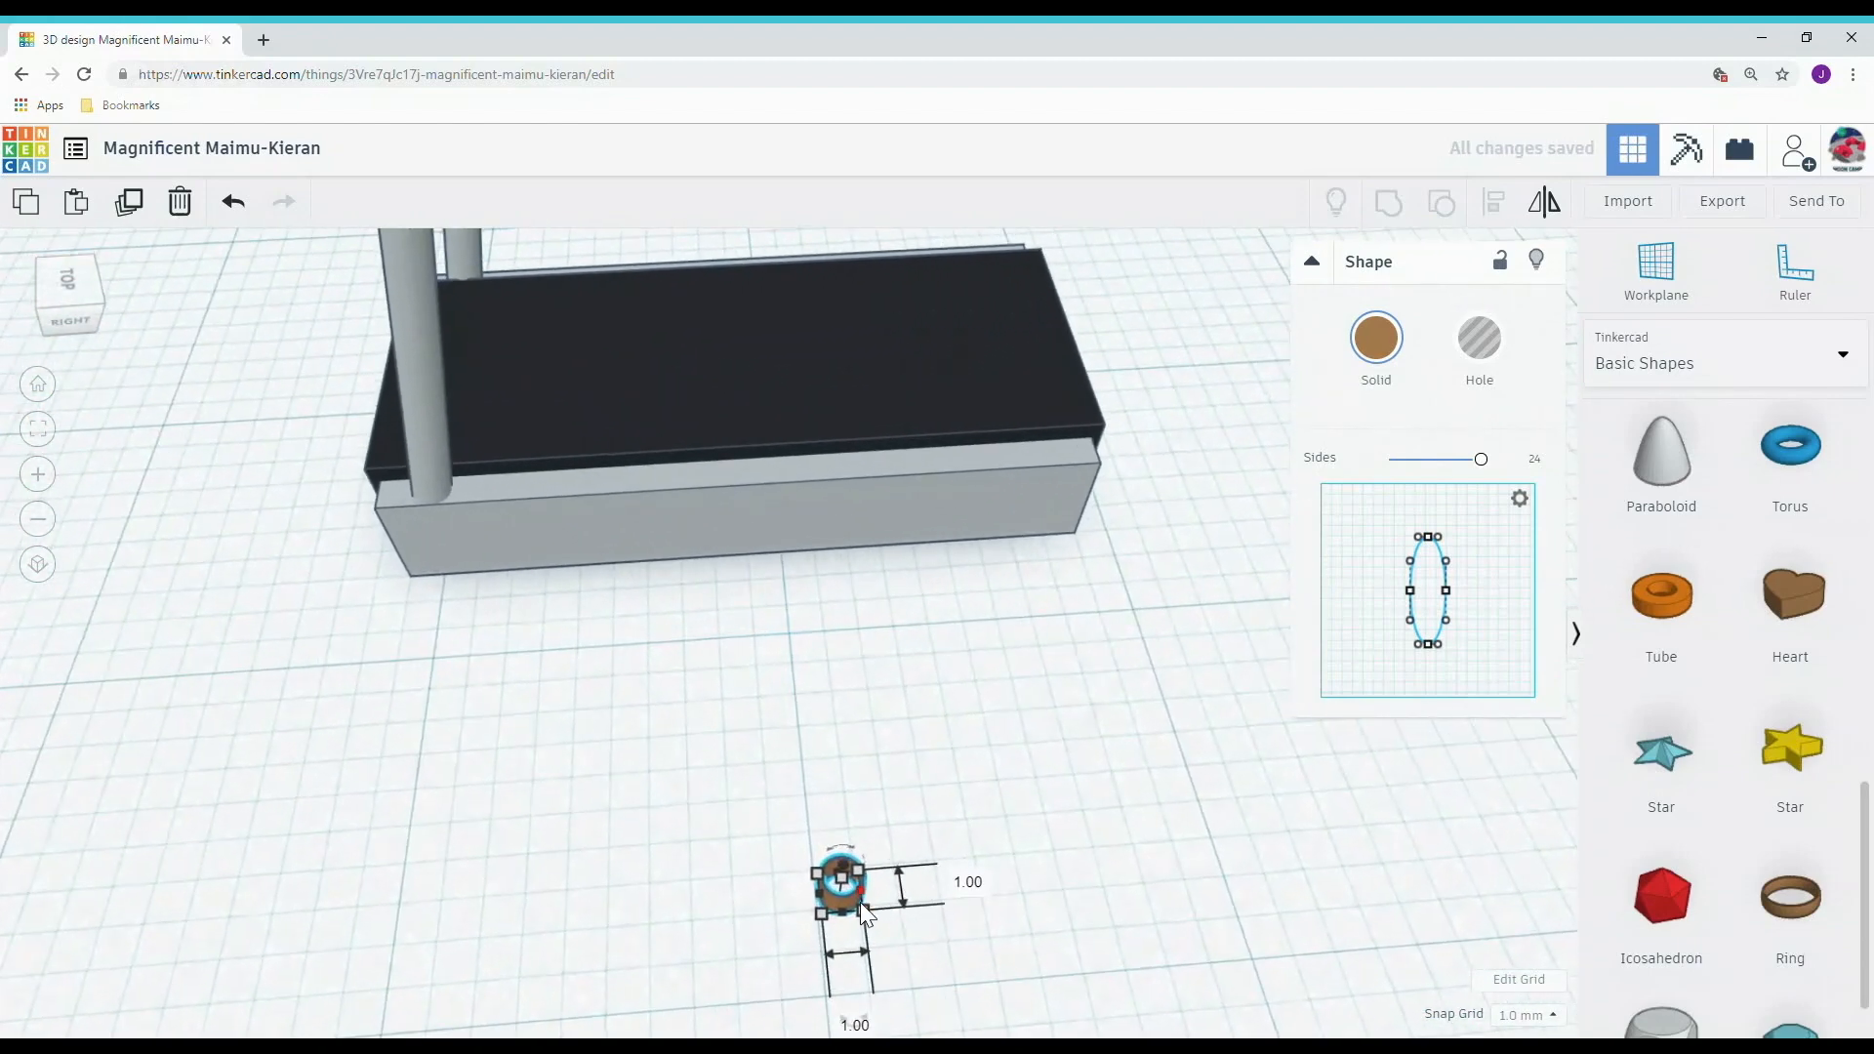
left_click(841, 874)
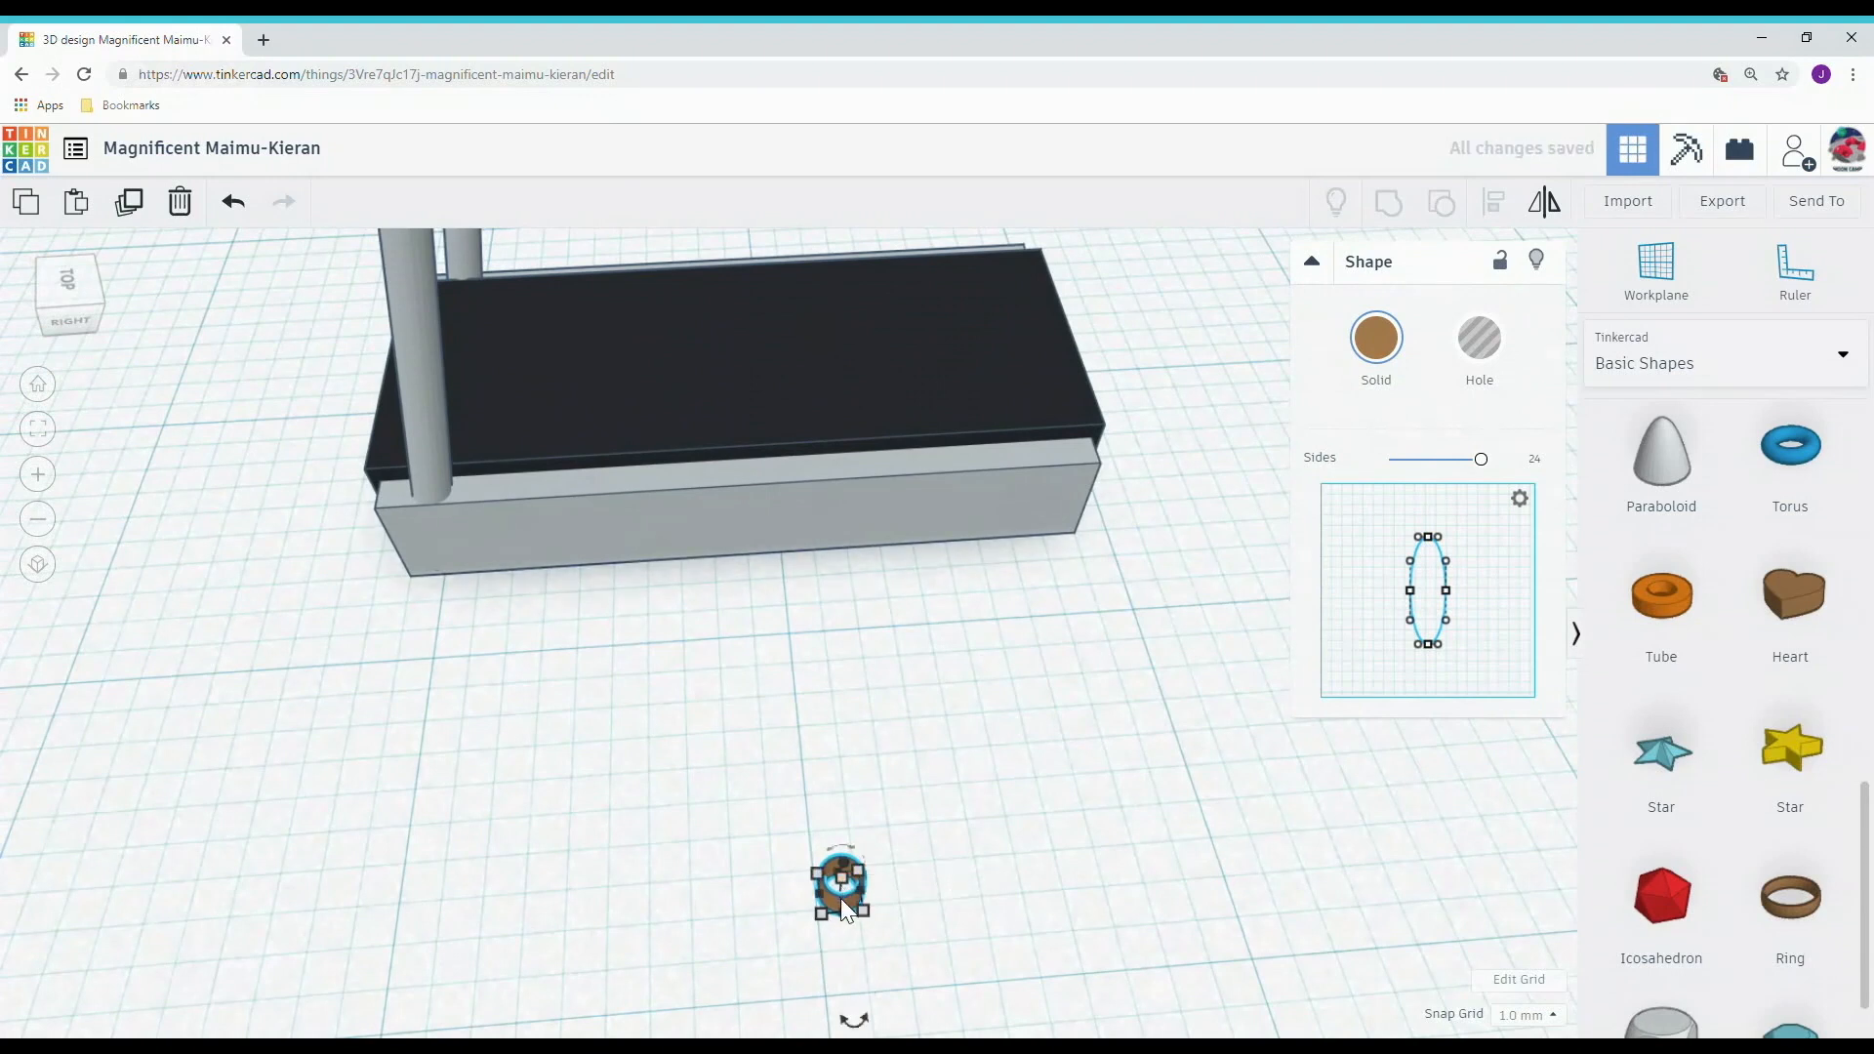
left_click_drag(841, 882, 845, 893)
type("0.5")
key("Return")
scroll(1019, 940, "down", 2)
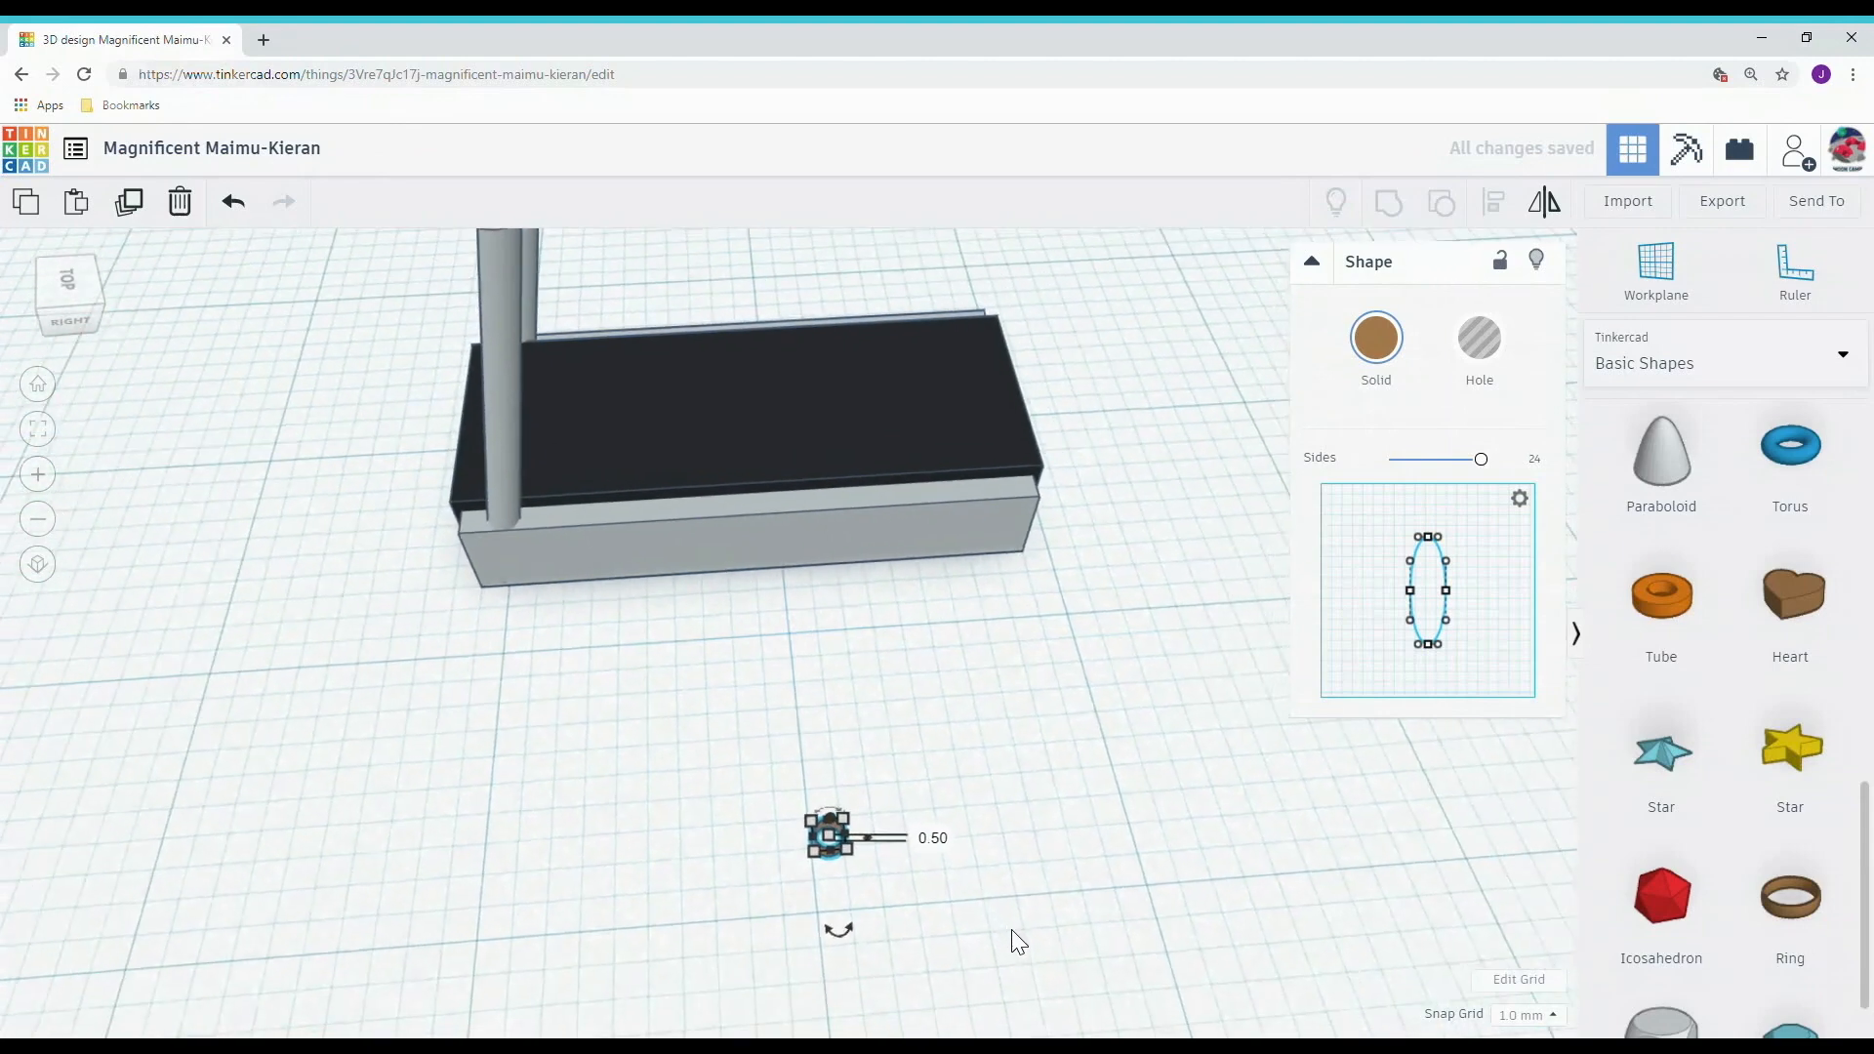
Step: Try a dark yellow colour on the small ring
left_click(1376, 337)
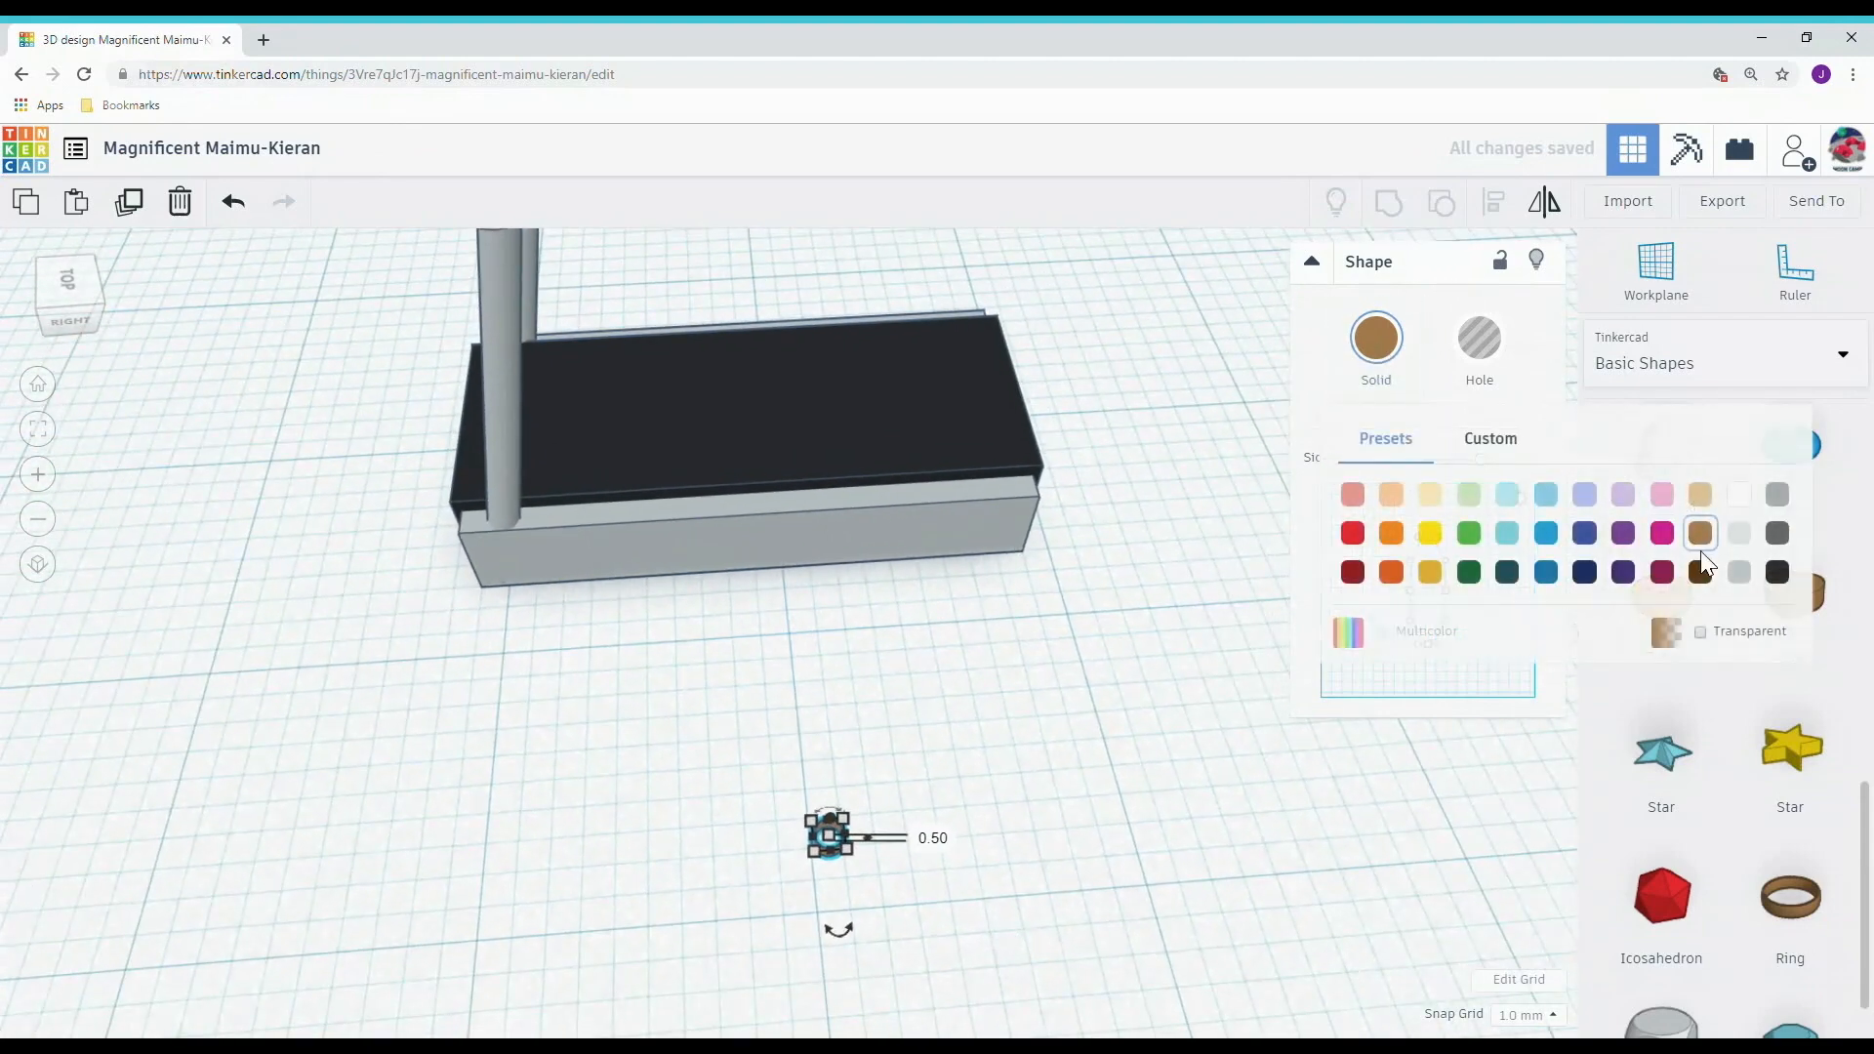
left_click(1430, 572)
left_click(1042, 859)
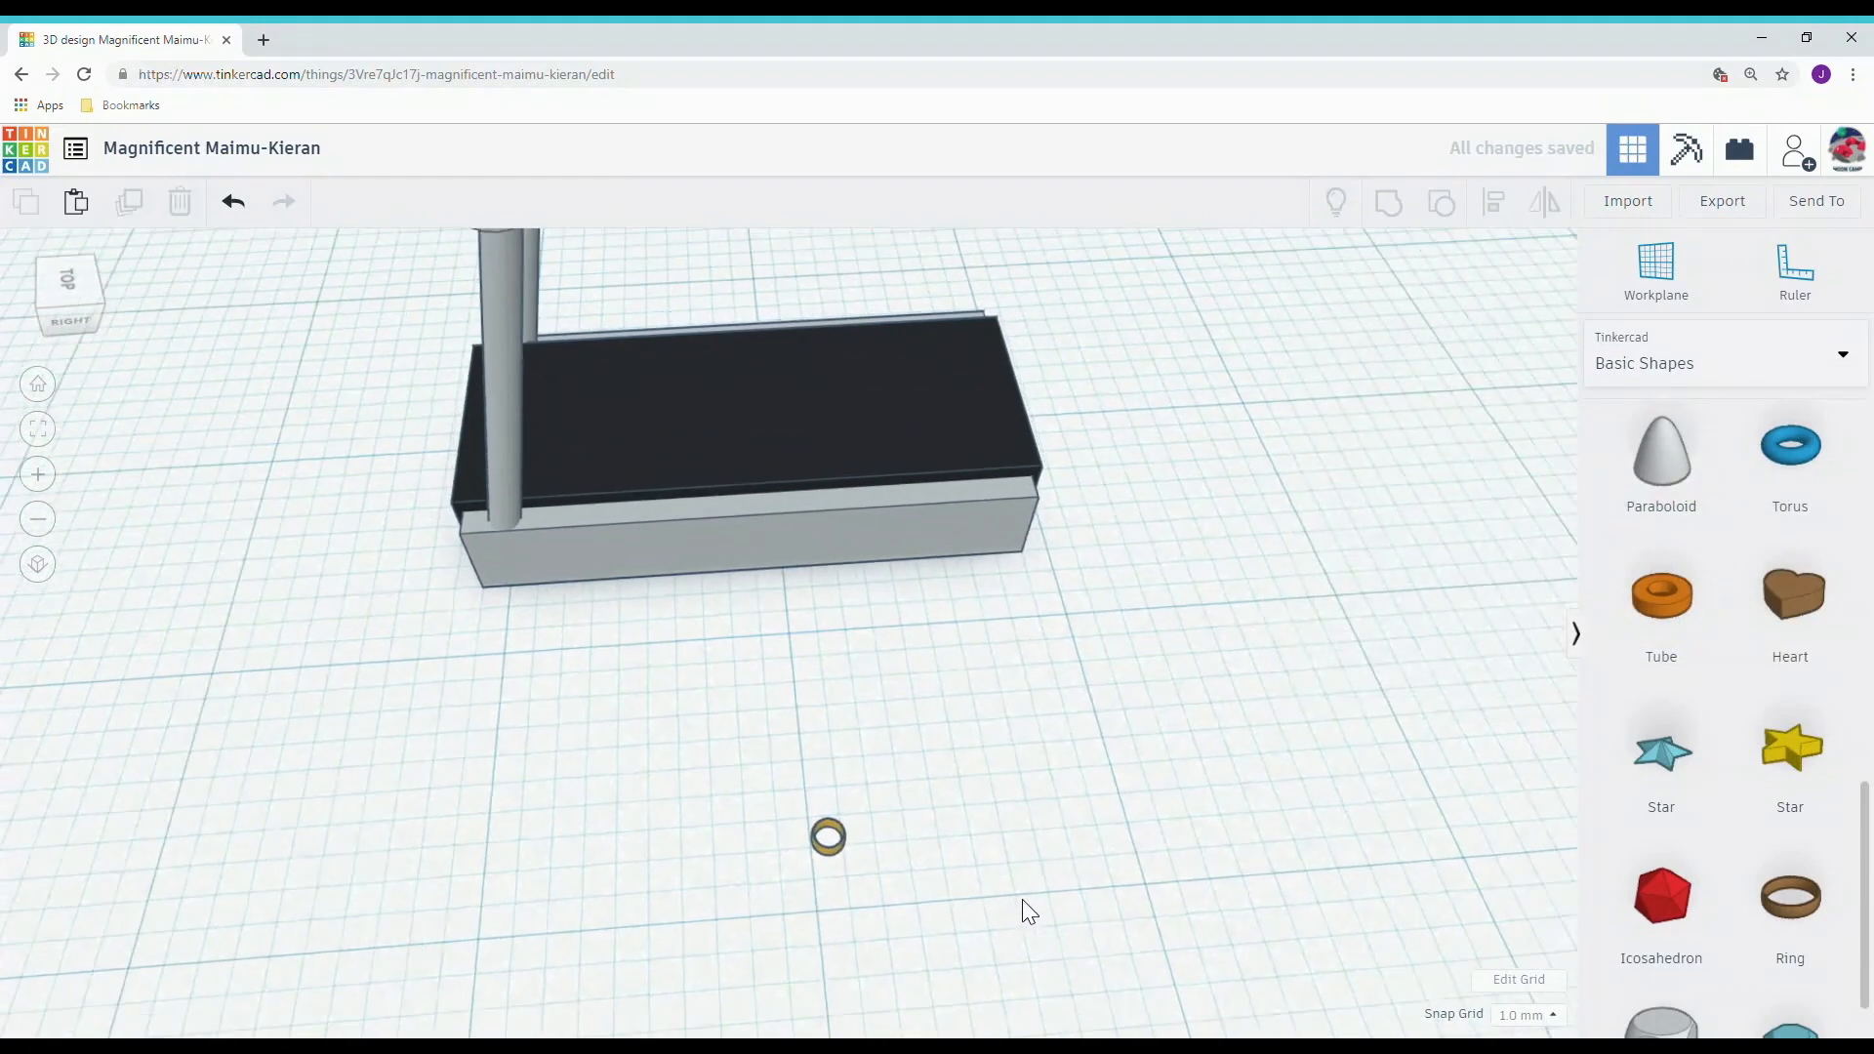
scroll(1022, 899, "down", 2)
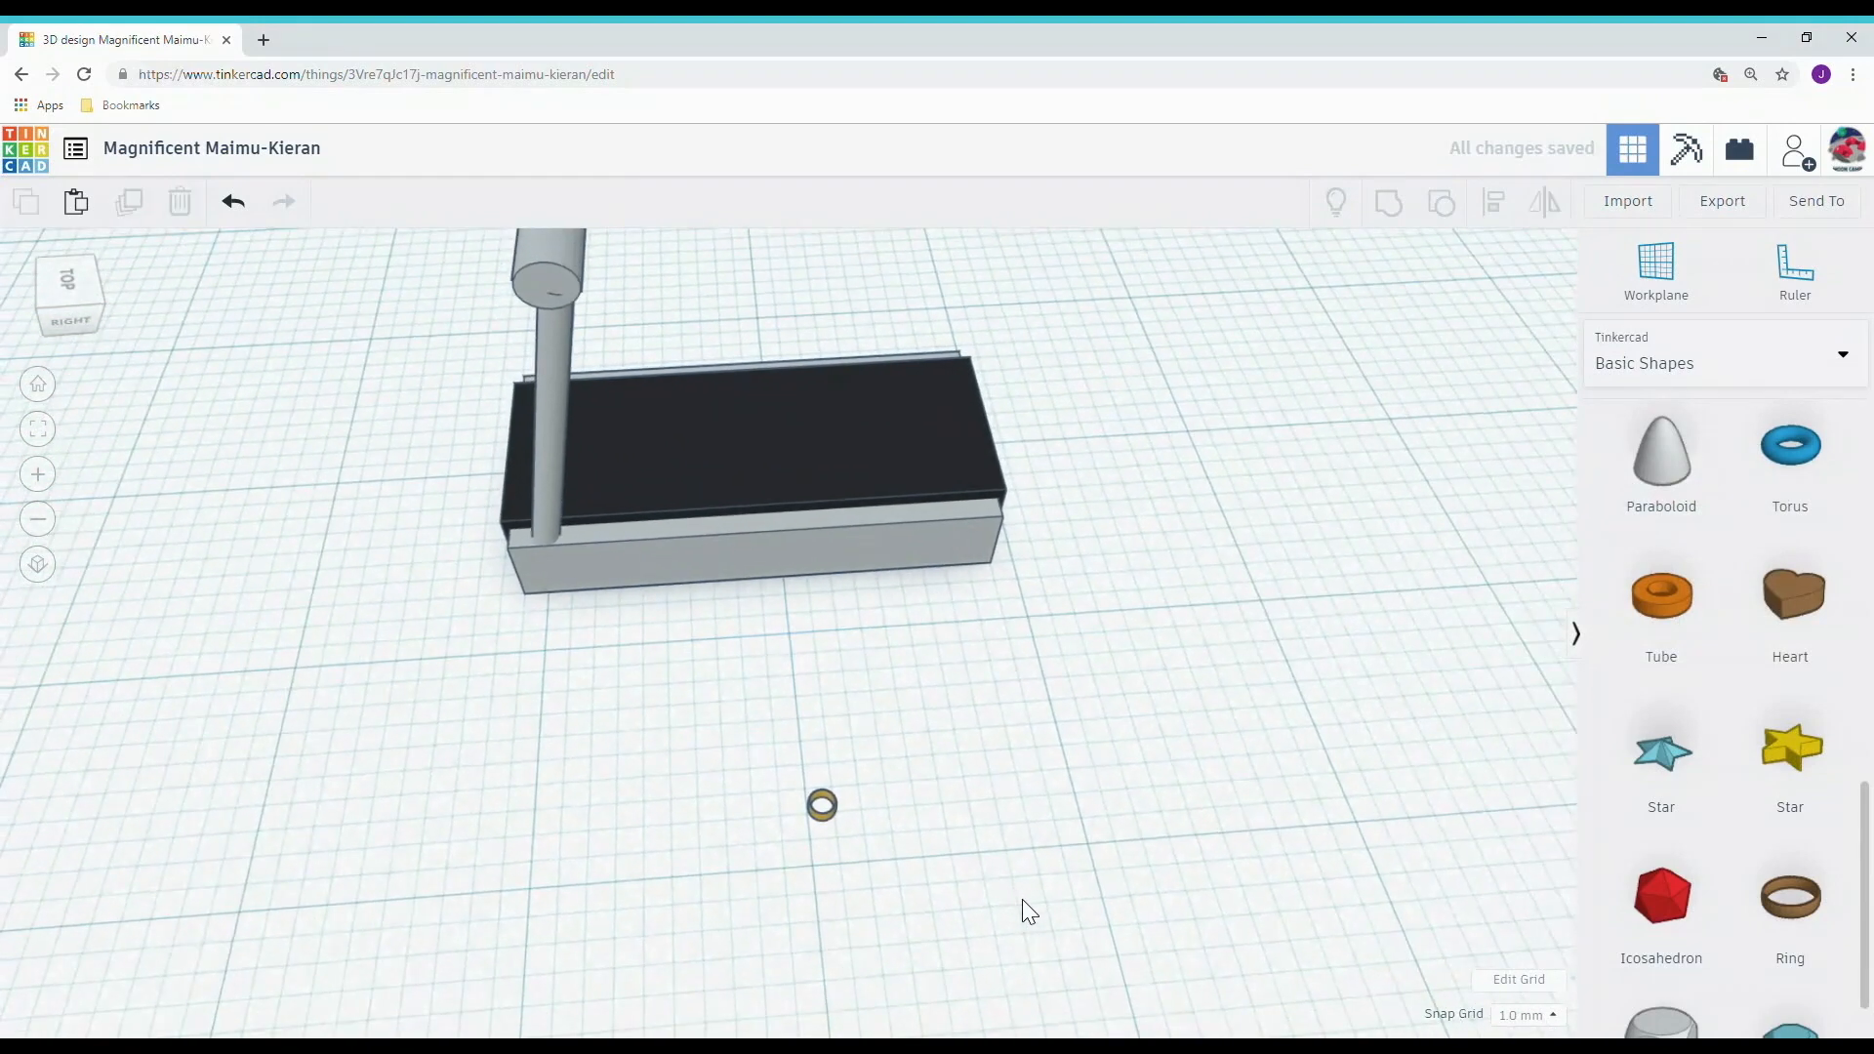
Step: Recolour the small ring grey
left_click(824, 809)
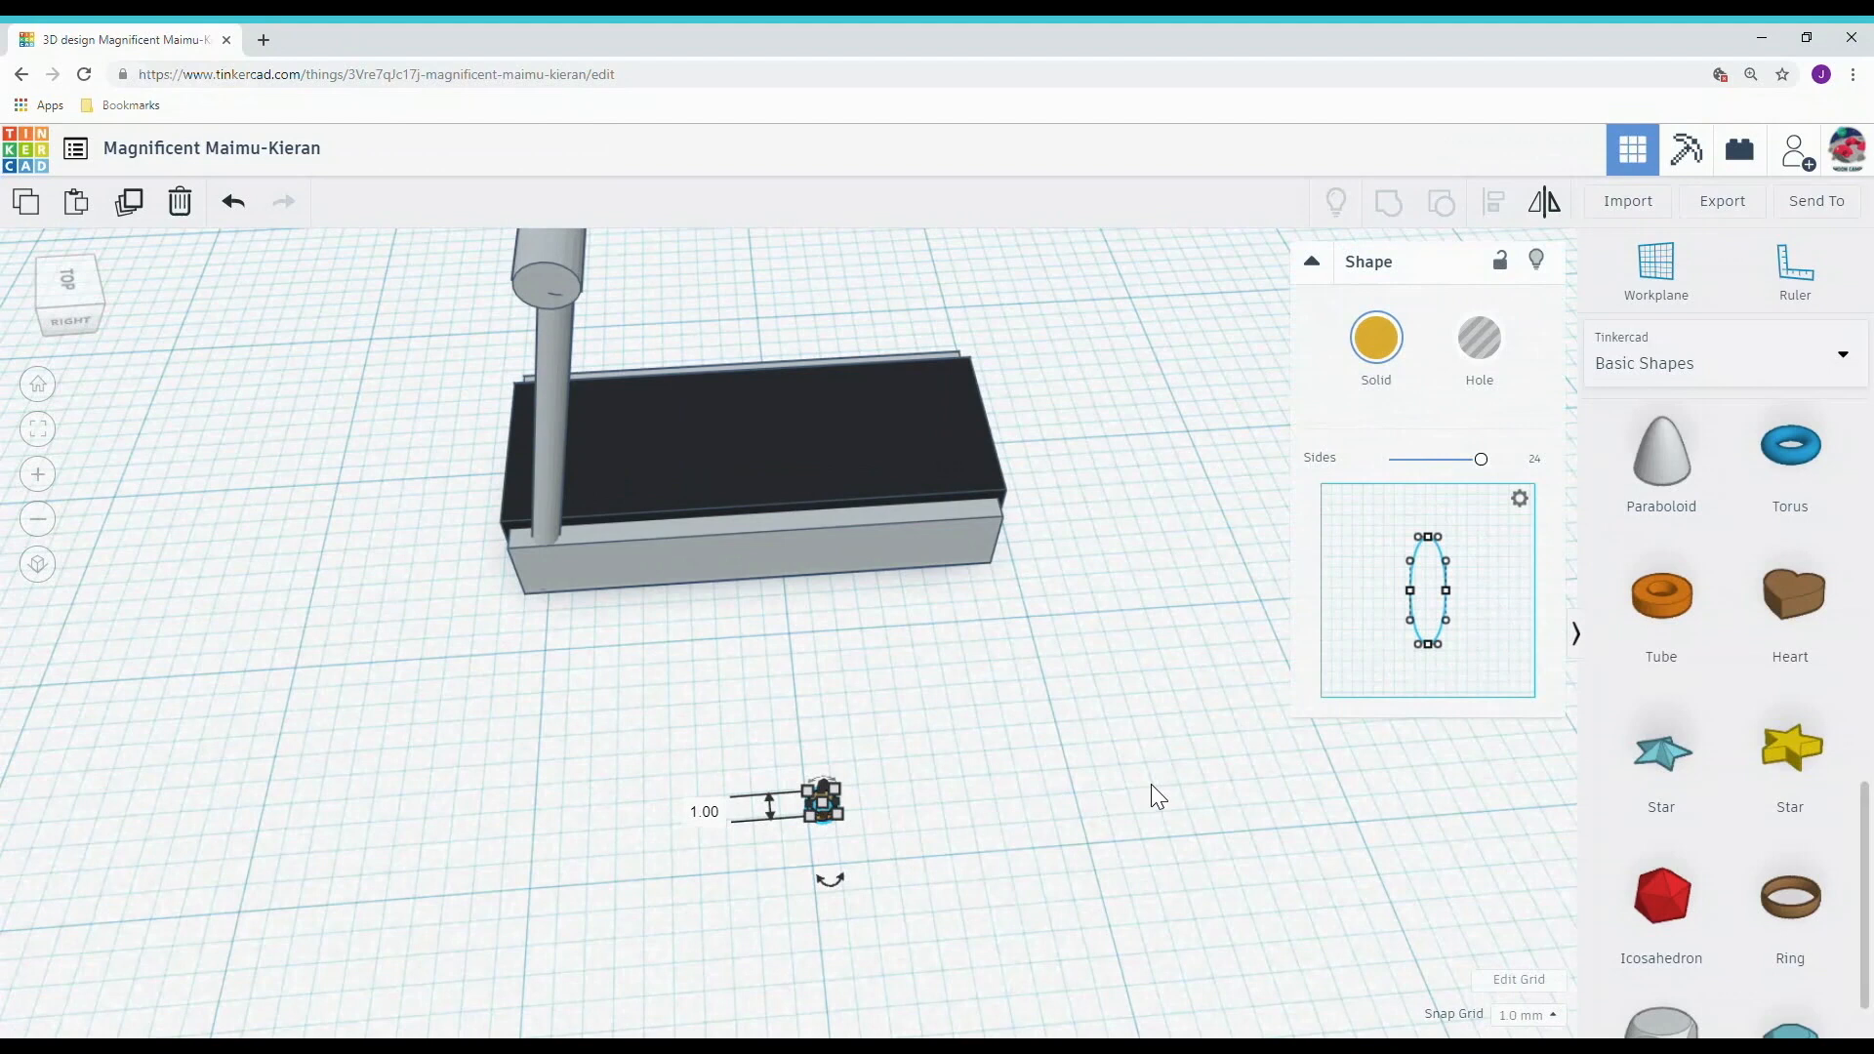
left_click(1372, 340)
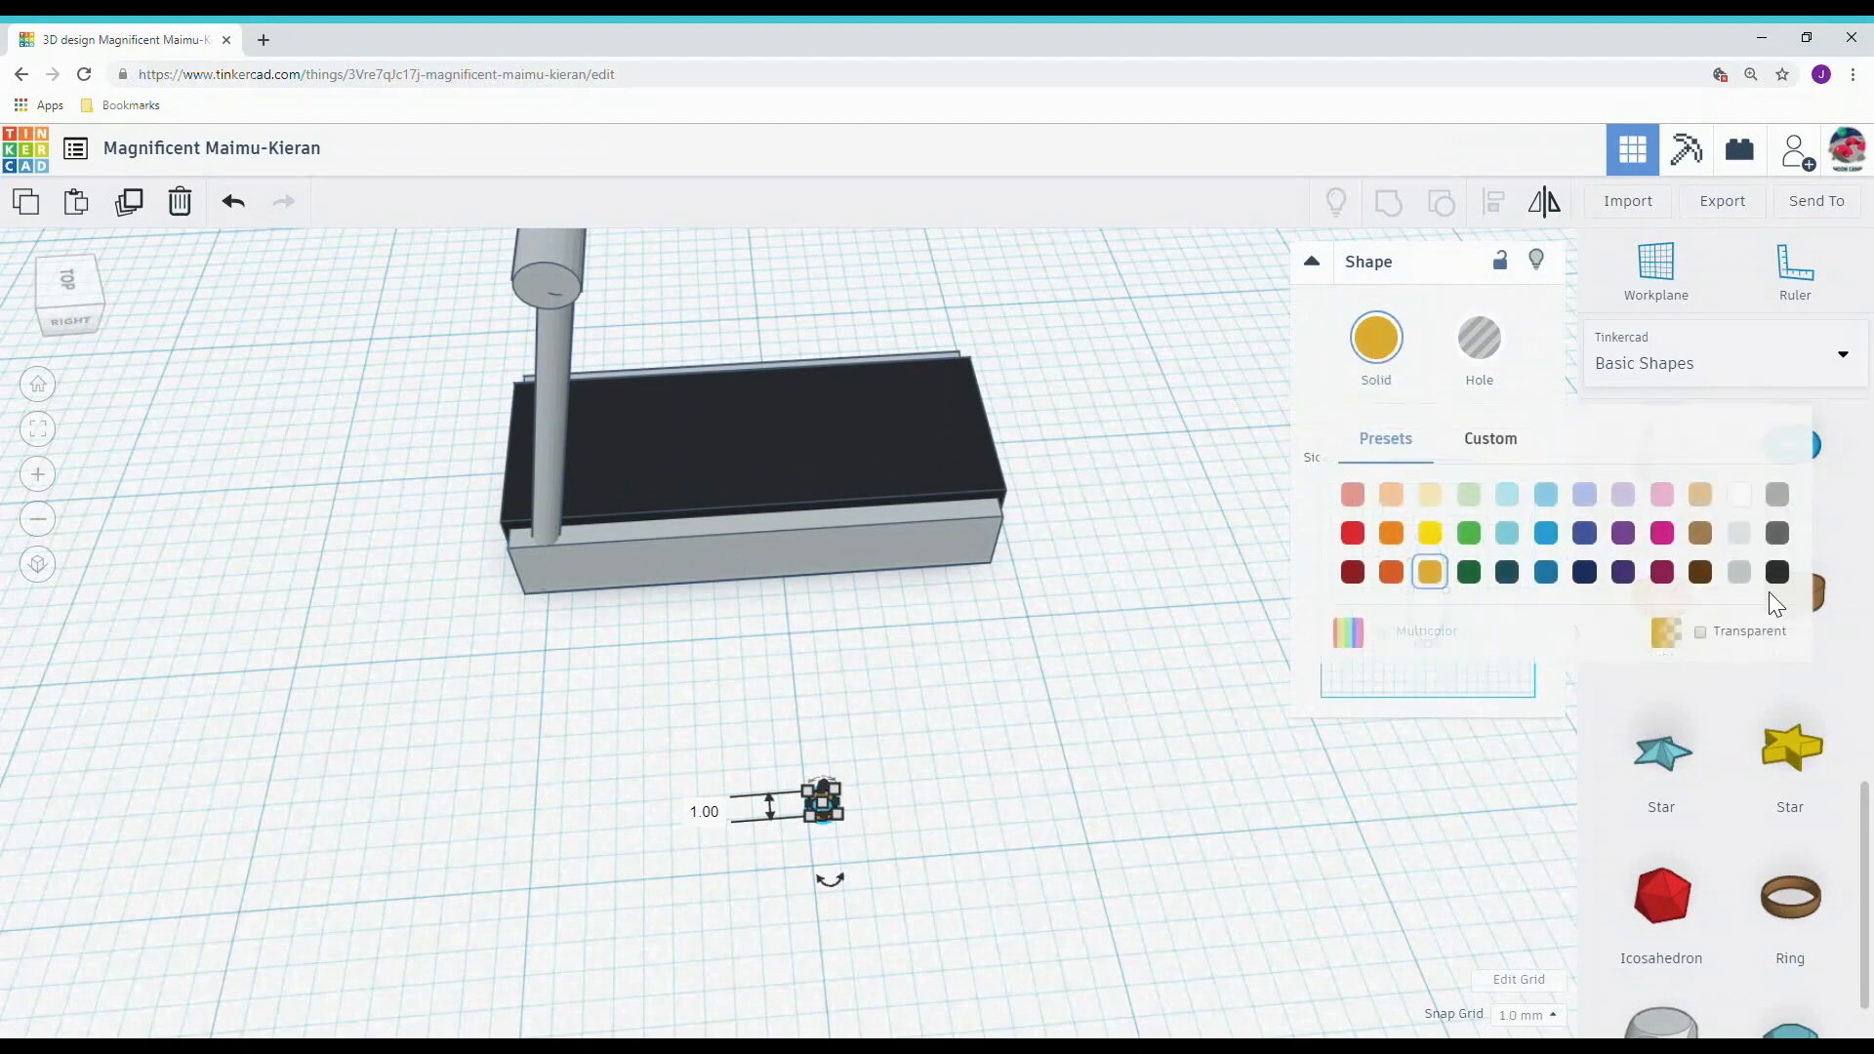
left_click(1775, 499)
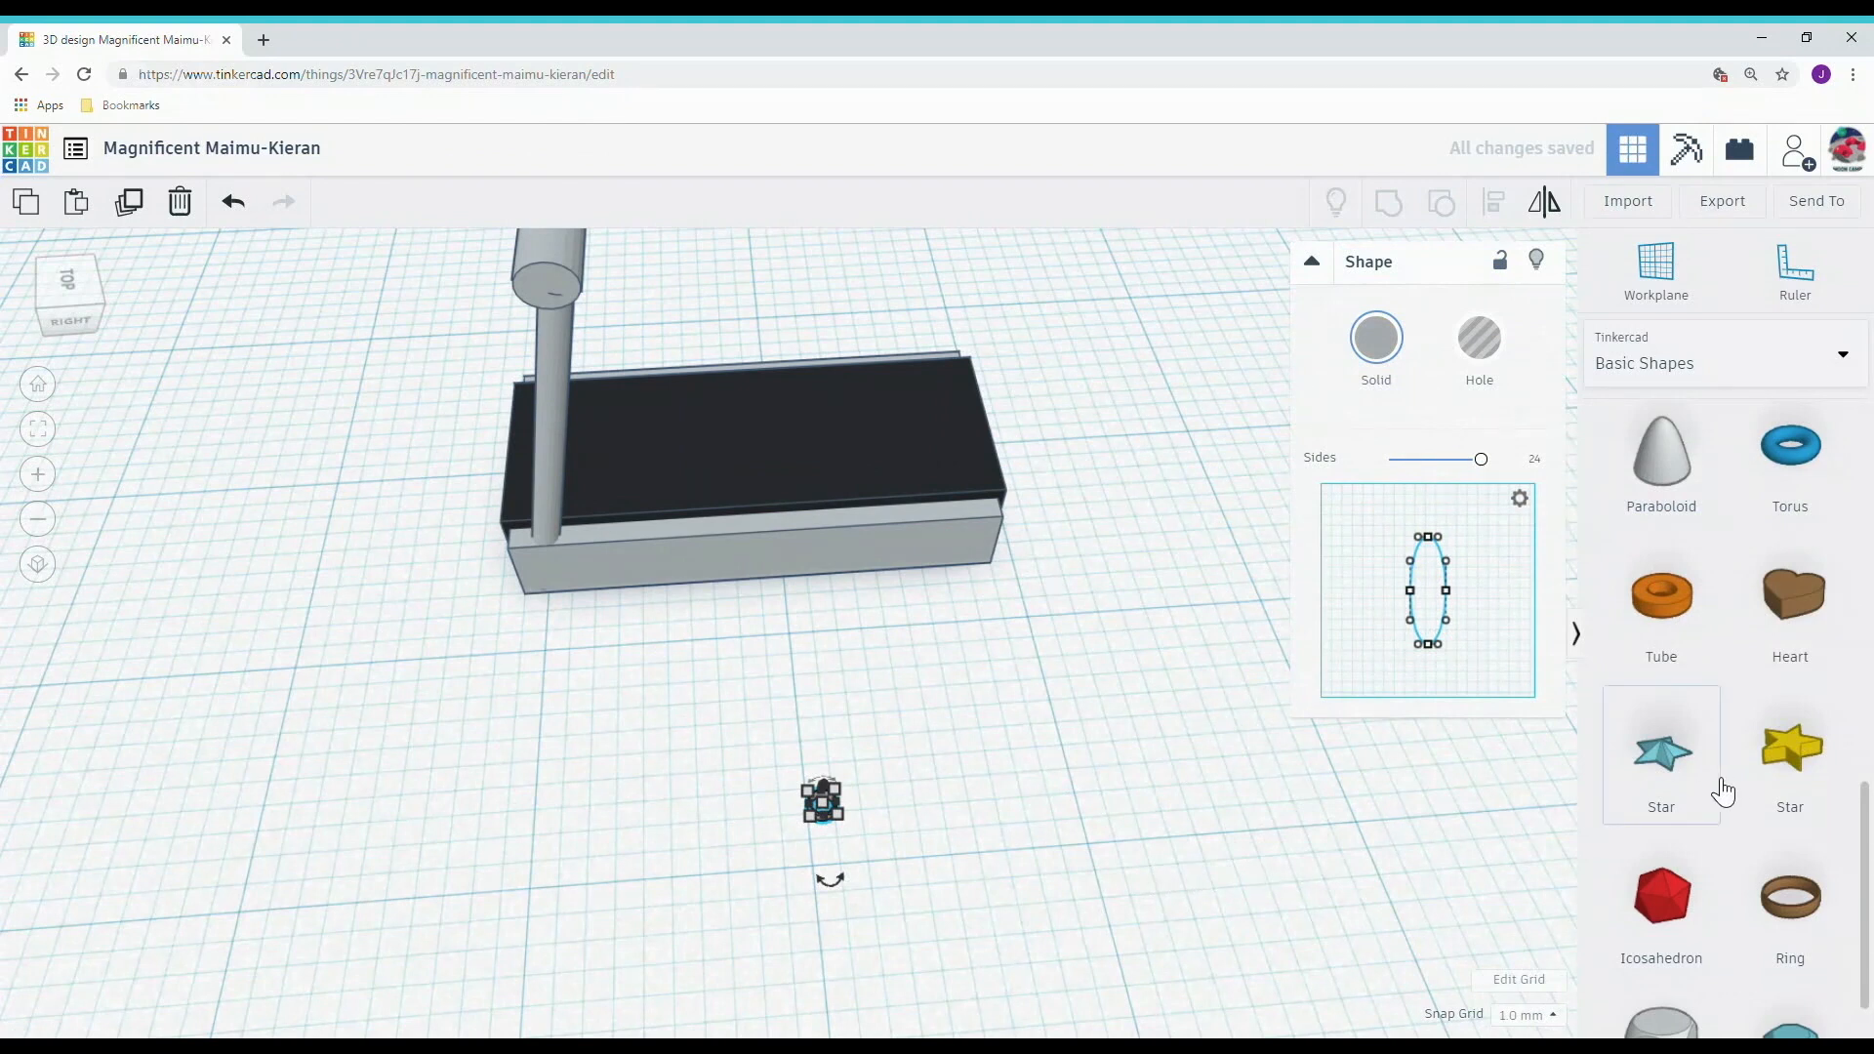
Step: Add a Scribble shape beside the boxes, drawn freehand as a closed, elongated loop about 22 mm long
scroll(1659, 751, "down", 1)
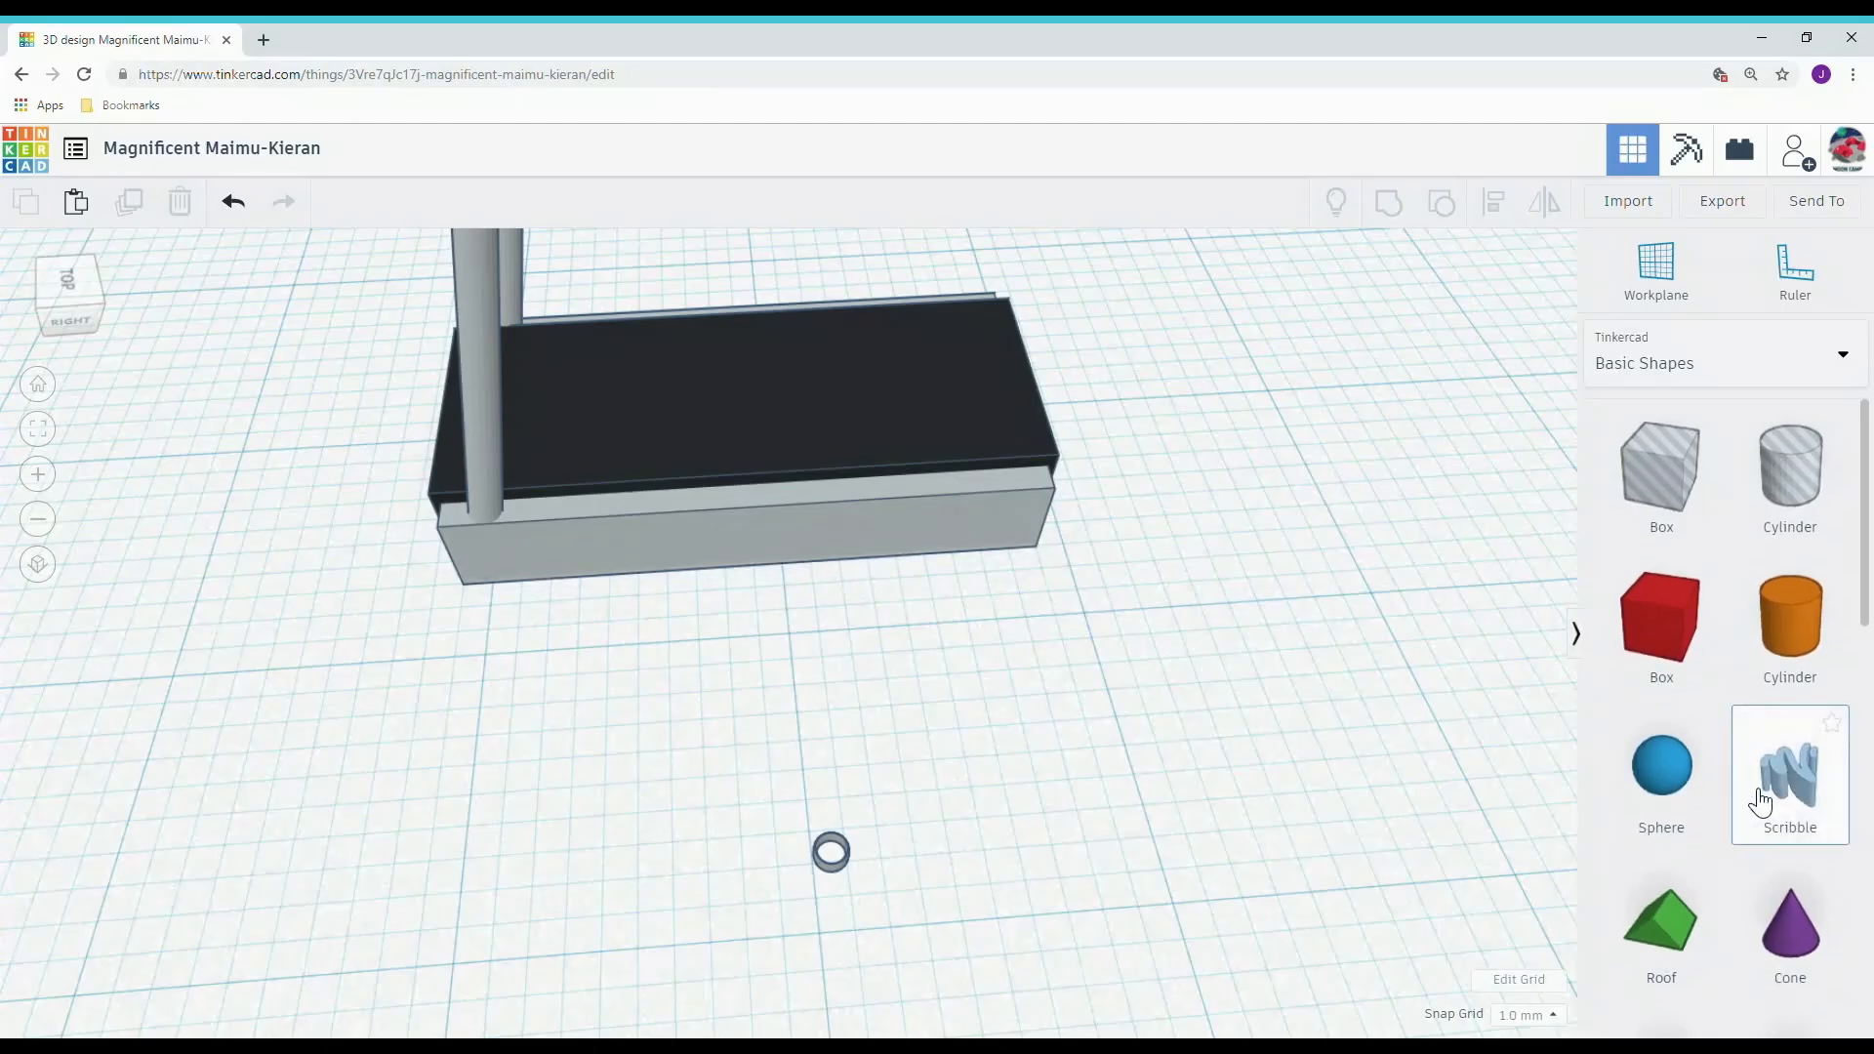
mouse_move(1761, 802)
left_mouse_down()
mouse_move(1456, 820)
mouse_move(1236, 940)
mouse_move(1222, 861)
mouse_move(1181, 867)
mouse_move(1133, 839)
left_mouse_up()
scroll(1222, 861, "down", 4)
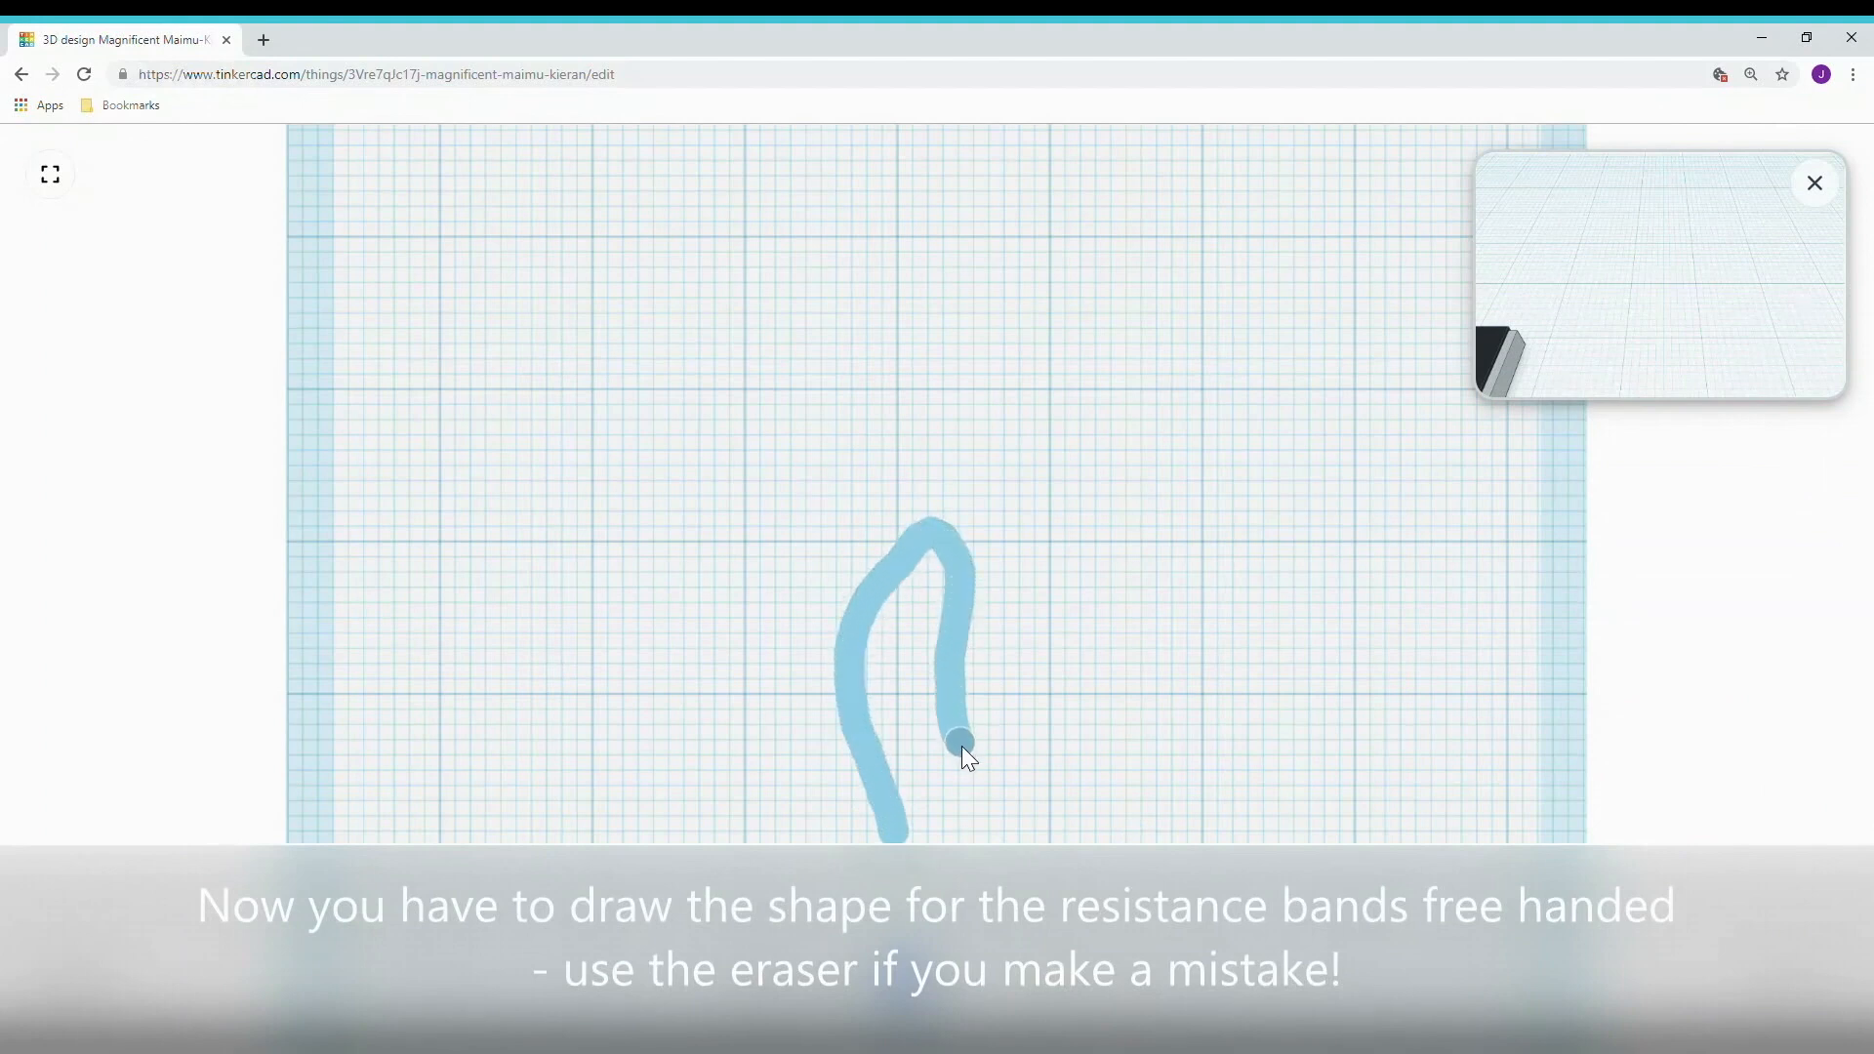
left_click_drag(933, 811, 893, 832)
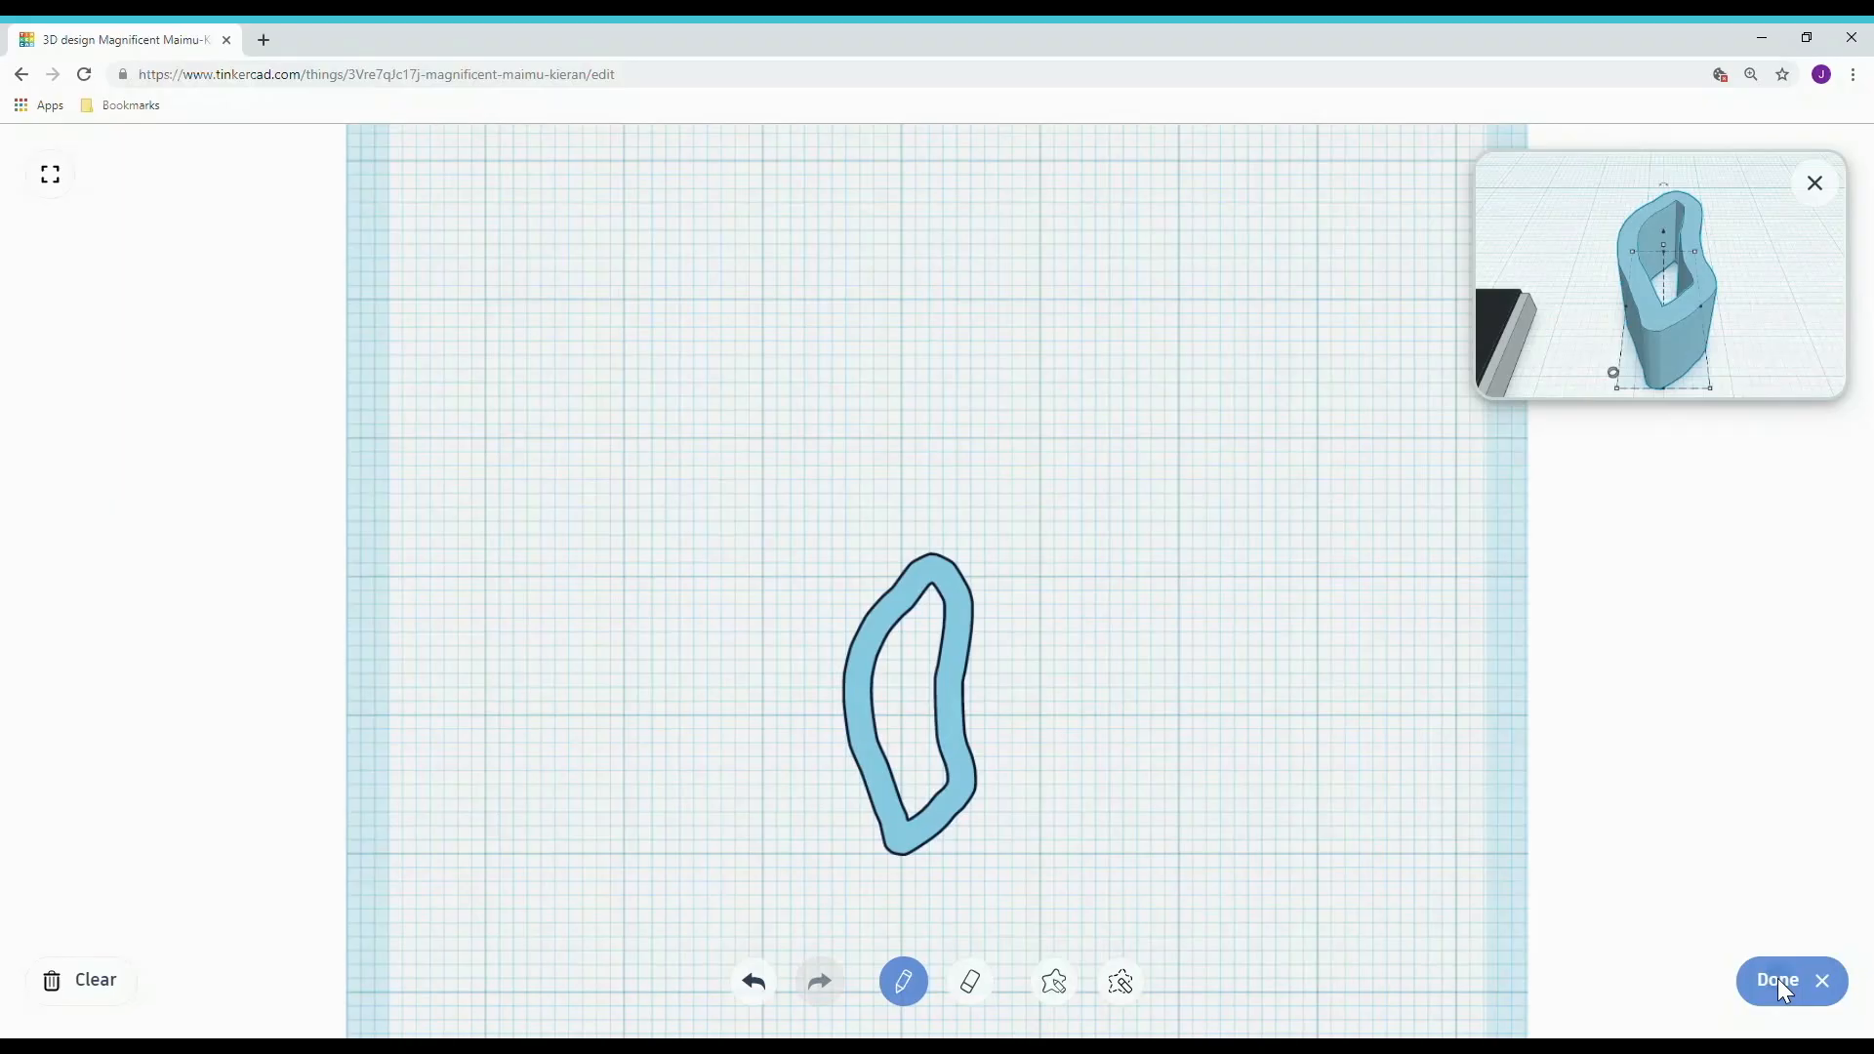
left_click(1782, 983)
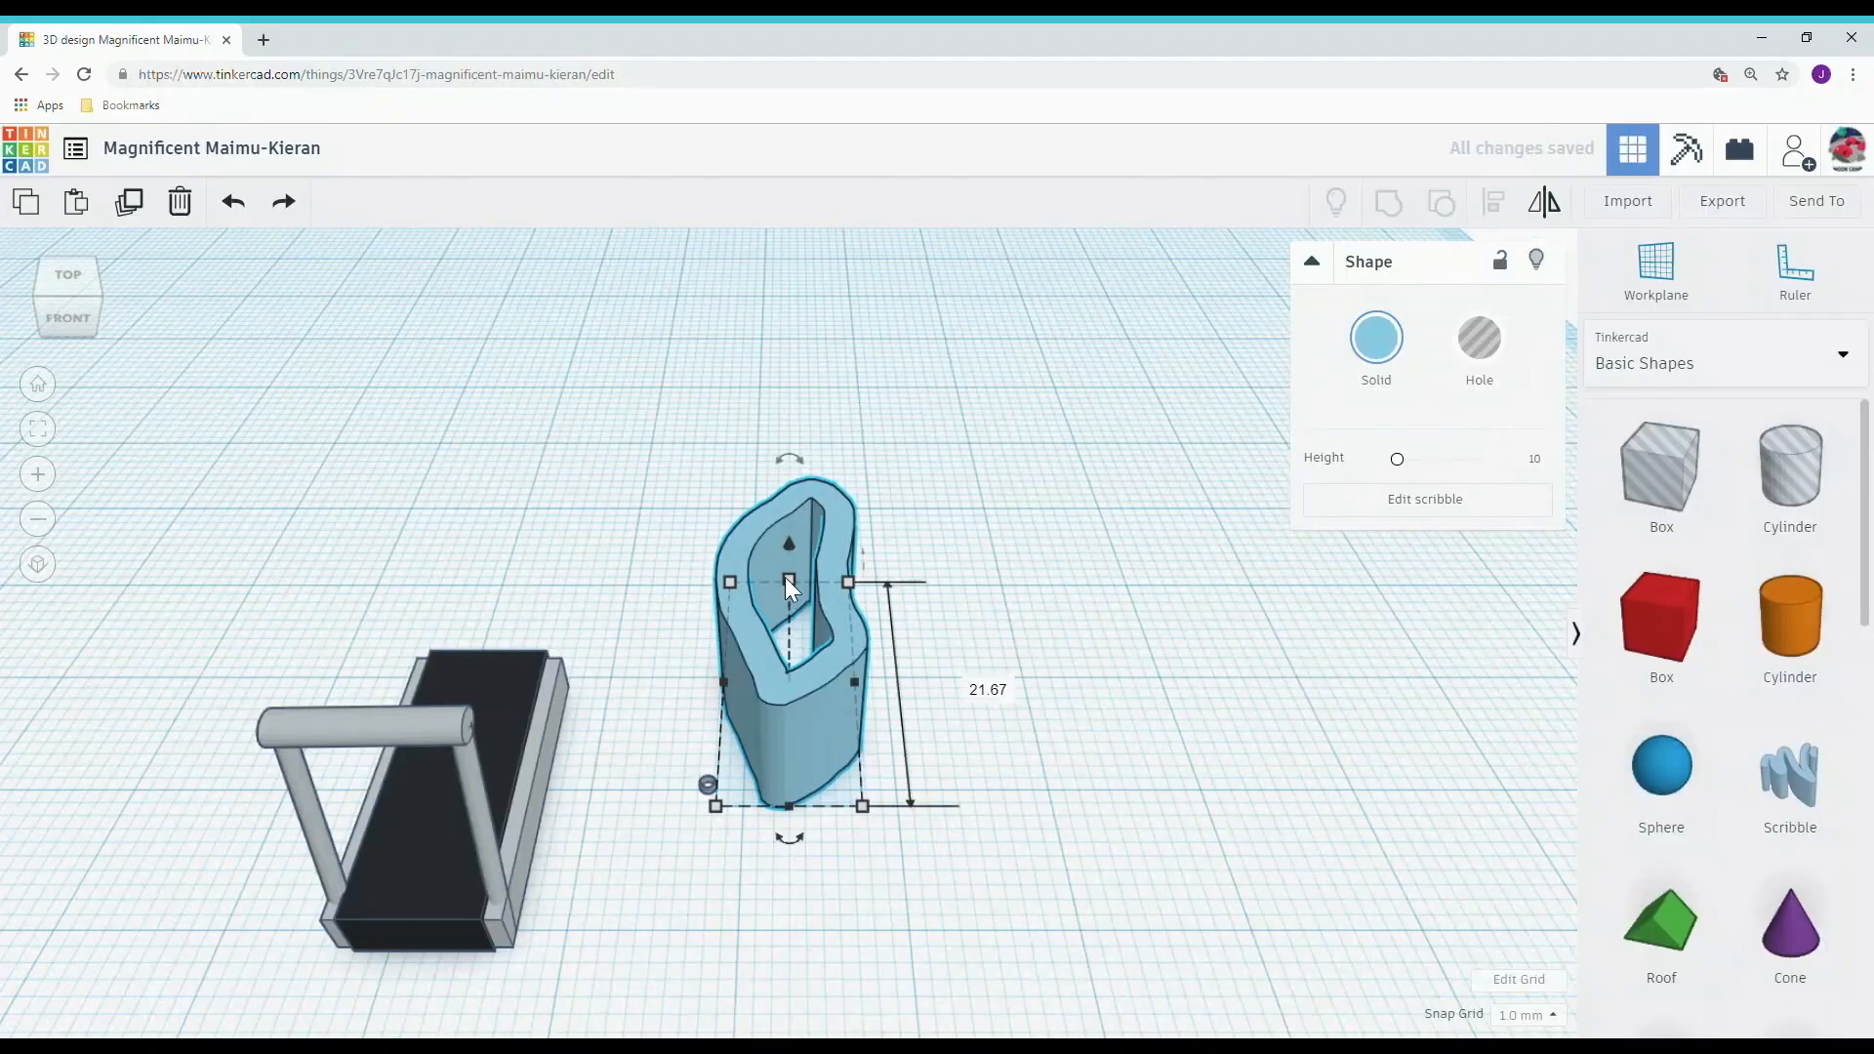
Step: Set the height of the blue scribble loop to 1 mm
left_click(788, 580)
left_click(908, 641)
type("2")
key("BackSpace")
type("1")
key("Return")
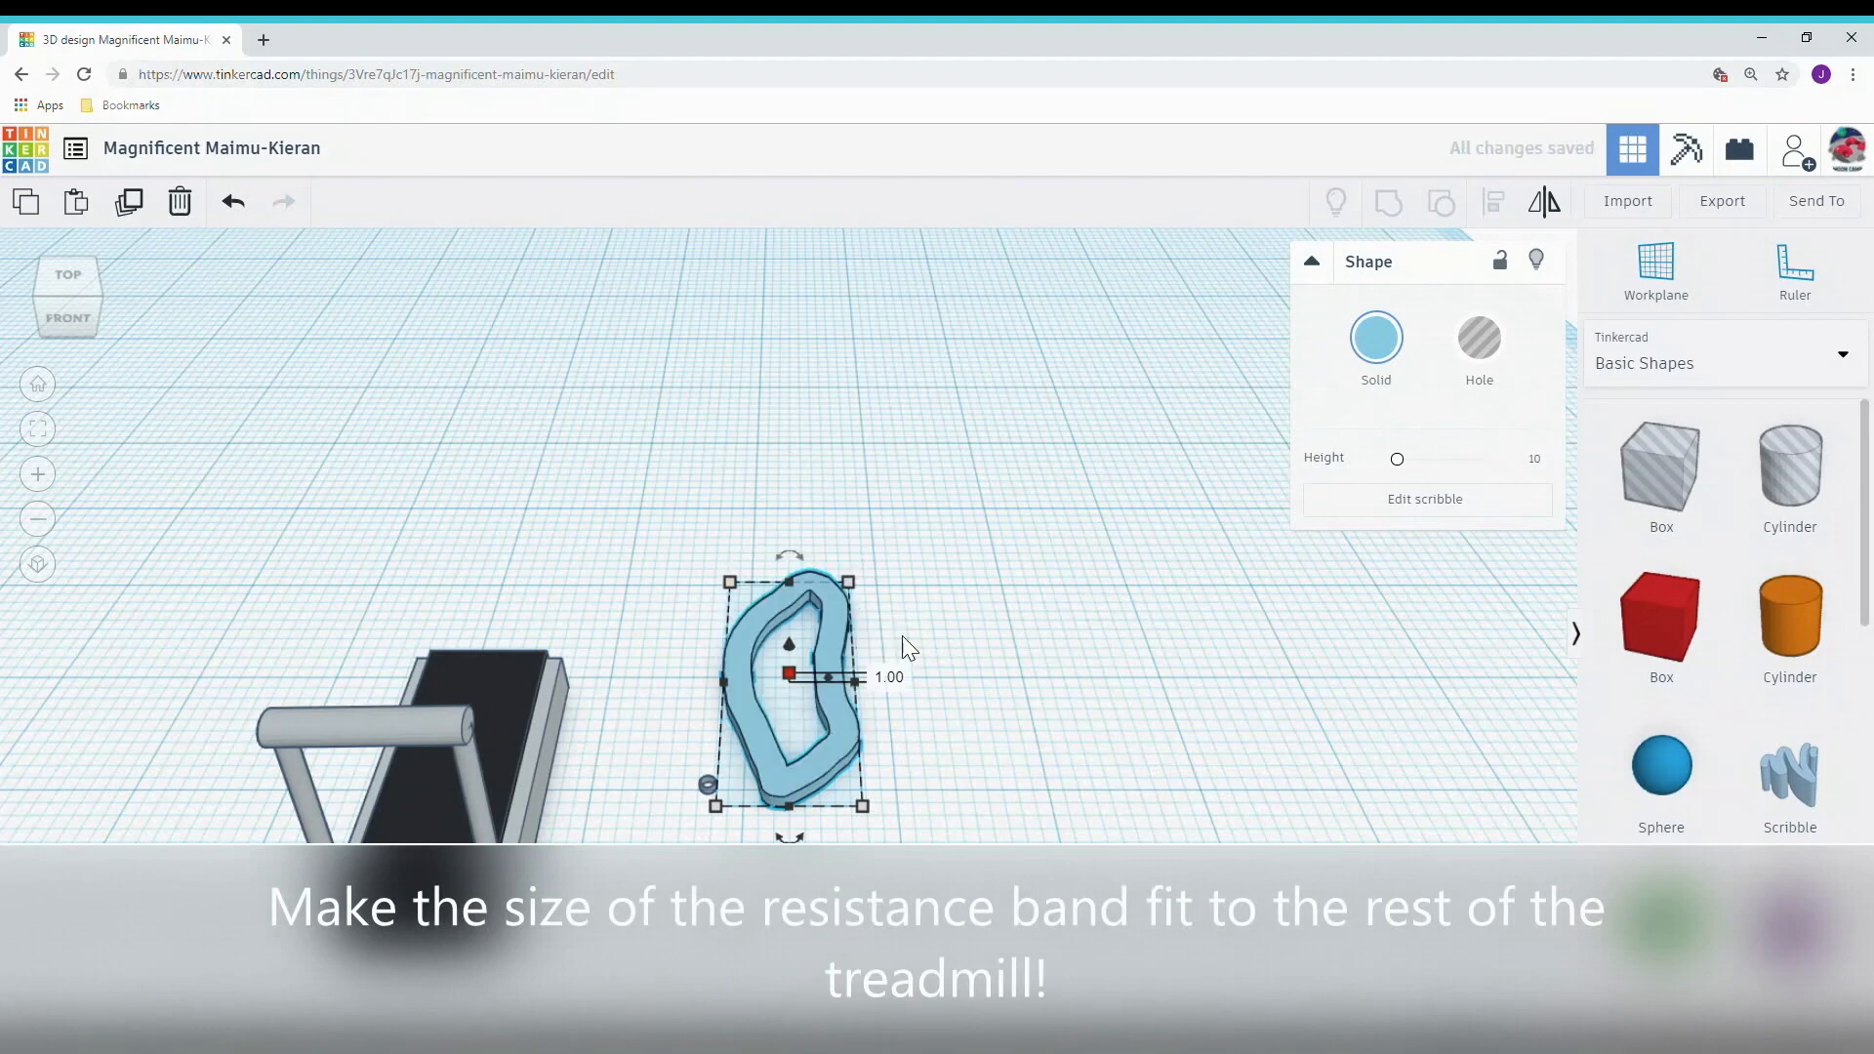
Step: Scale the blue scribble loop down to a narrow band about 0.8 mm wide and 8.4 mm long
left_click_drag(862, 807, 737, 658)
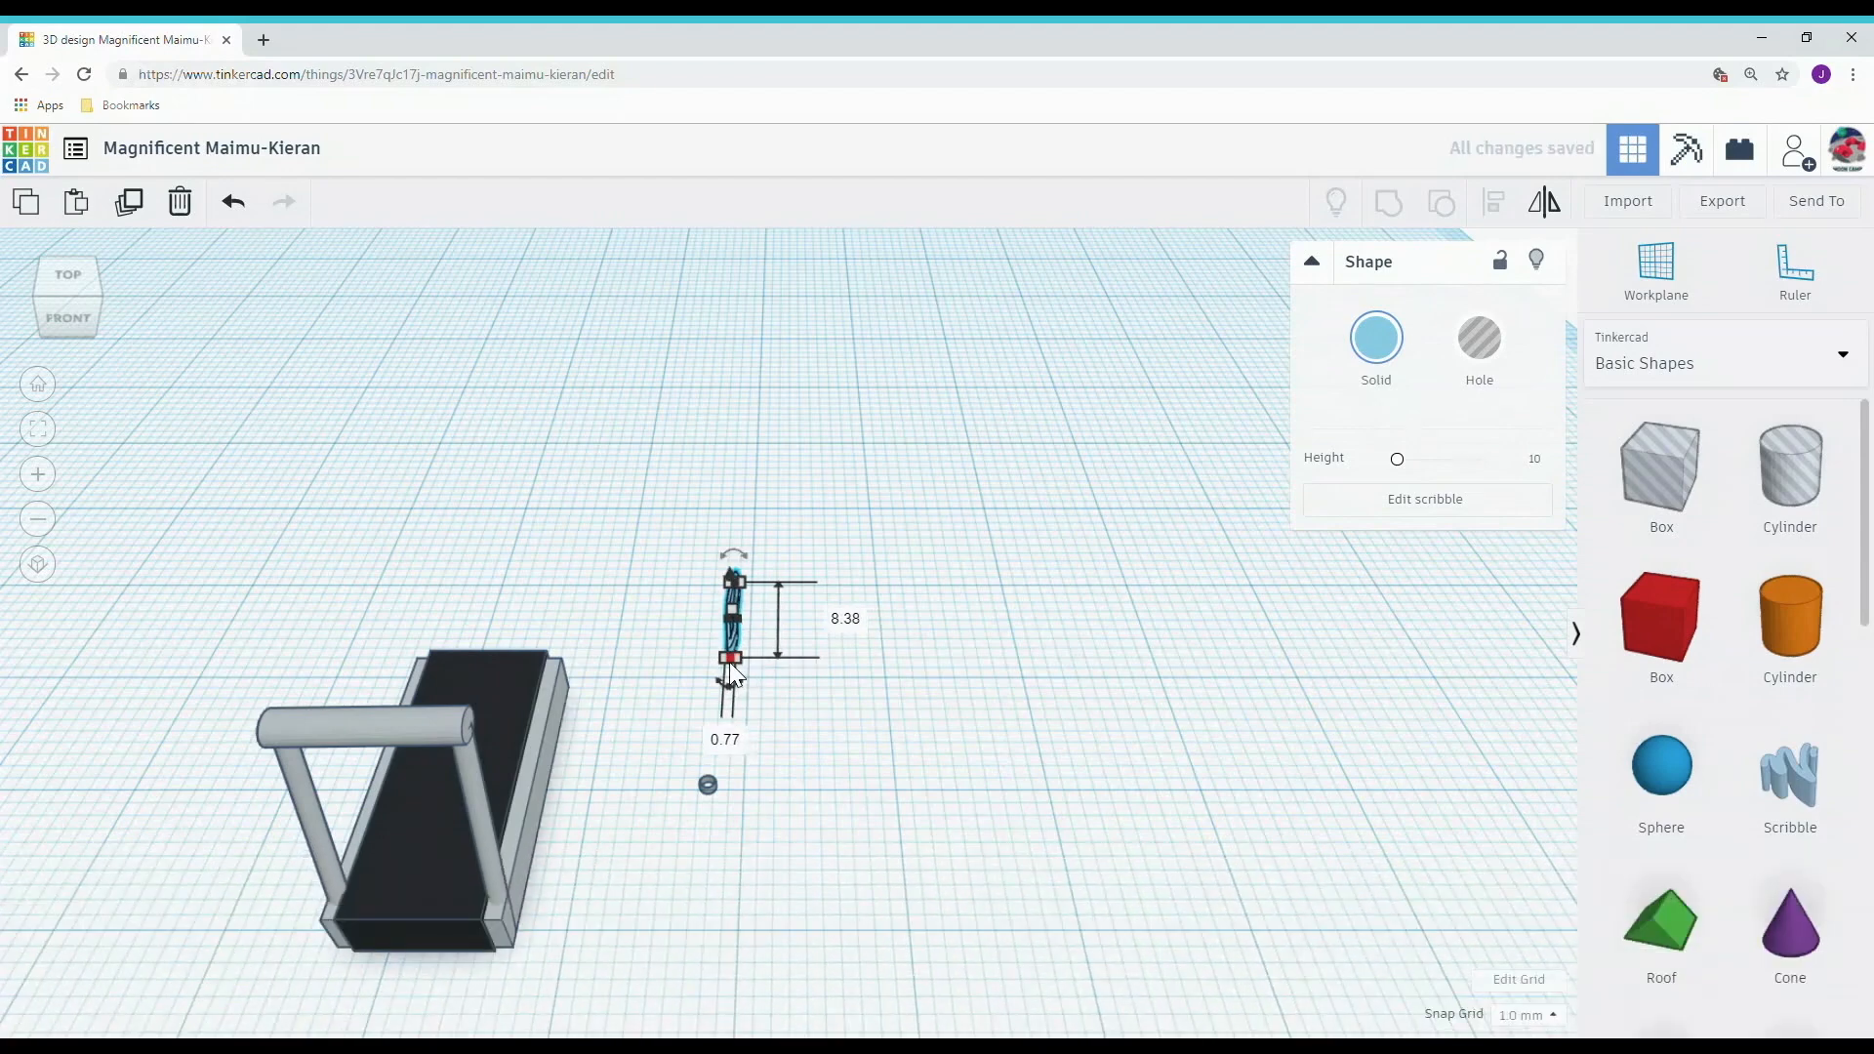
scroll(767, 697, "up", 1)
scroll(767, 697, "up", 3)
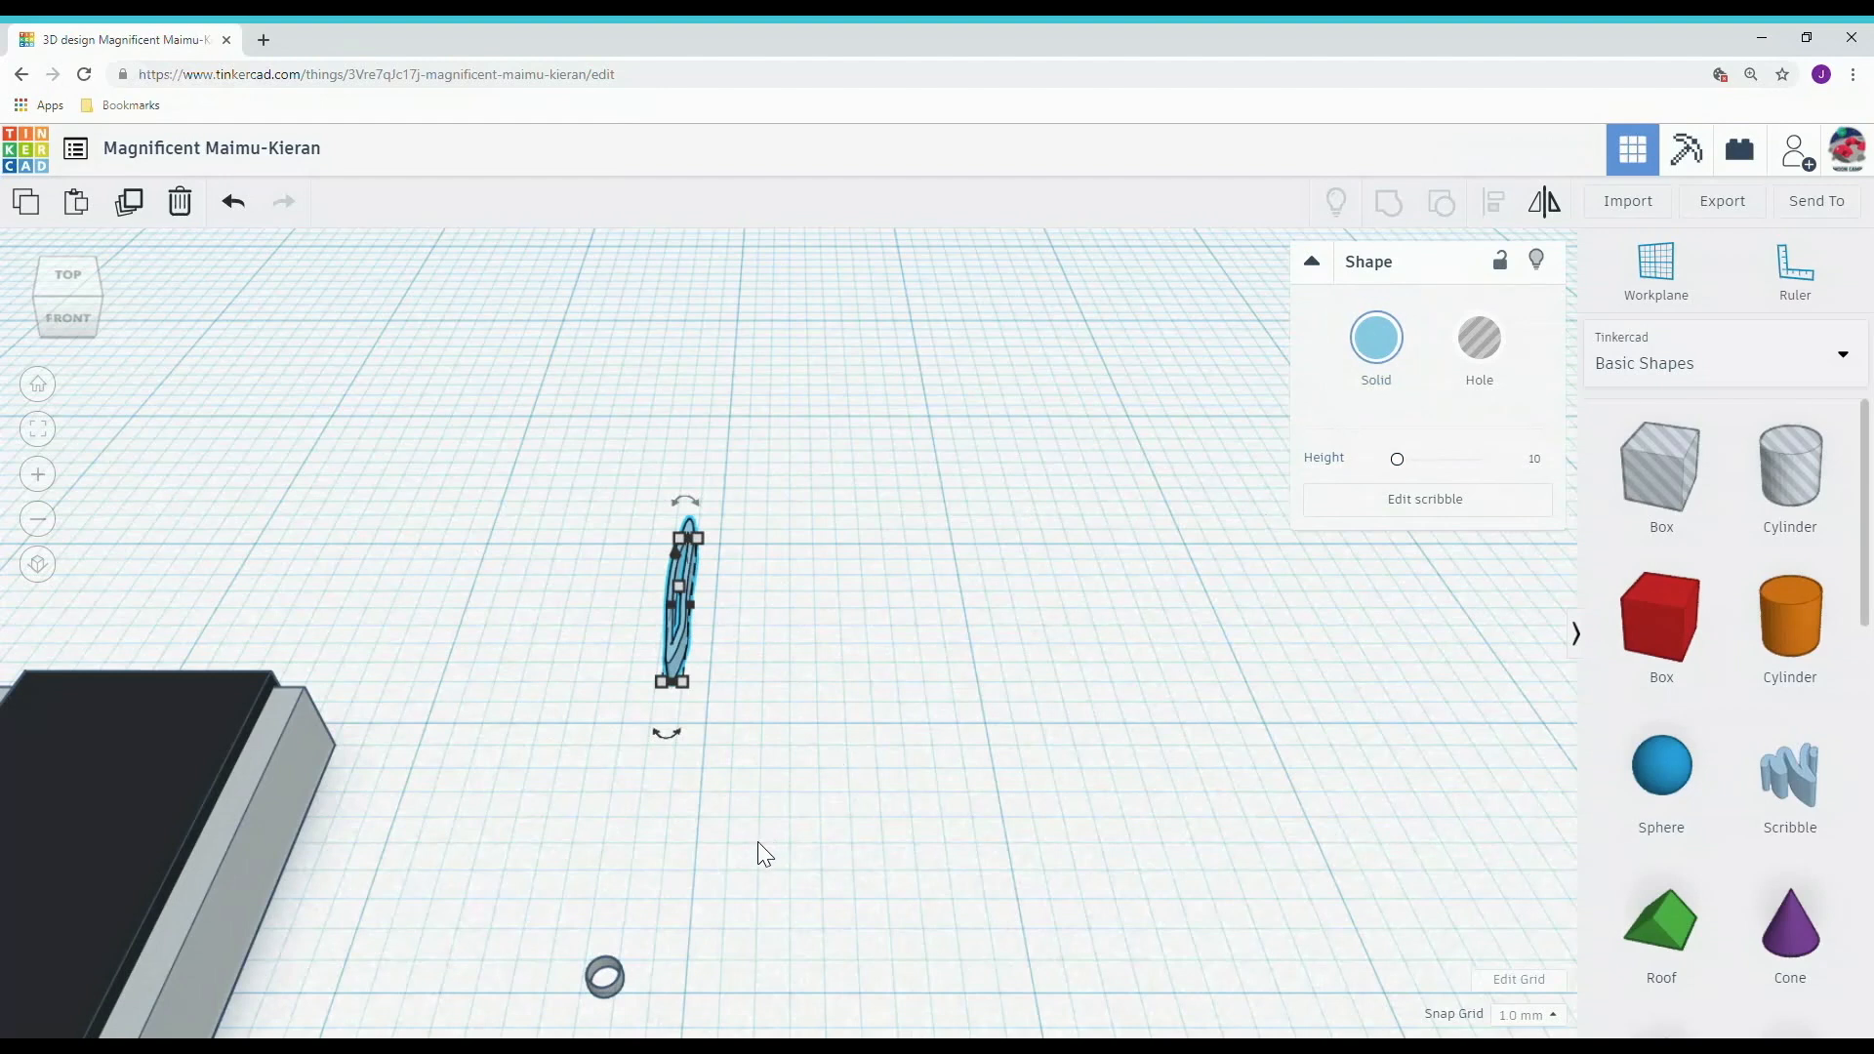
Step: Duplicate the narrow blue band four times to make a row of five bands
left_click(130, 203)
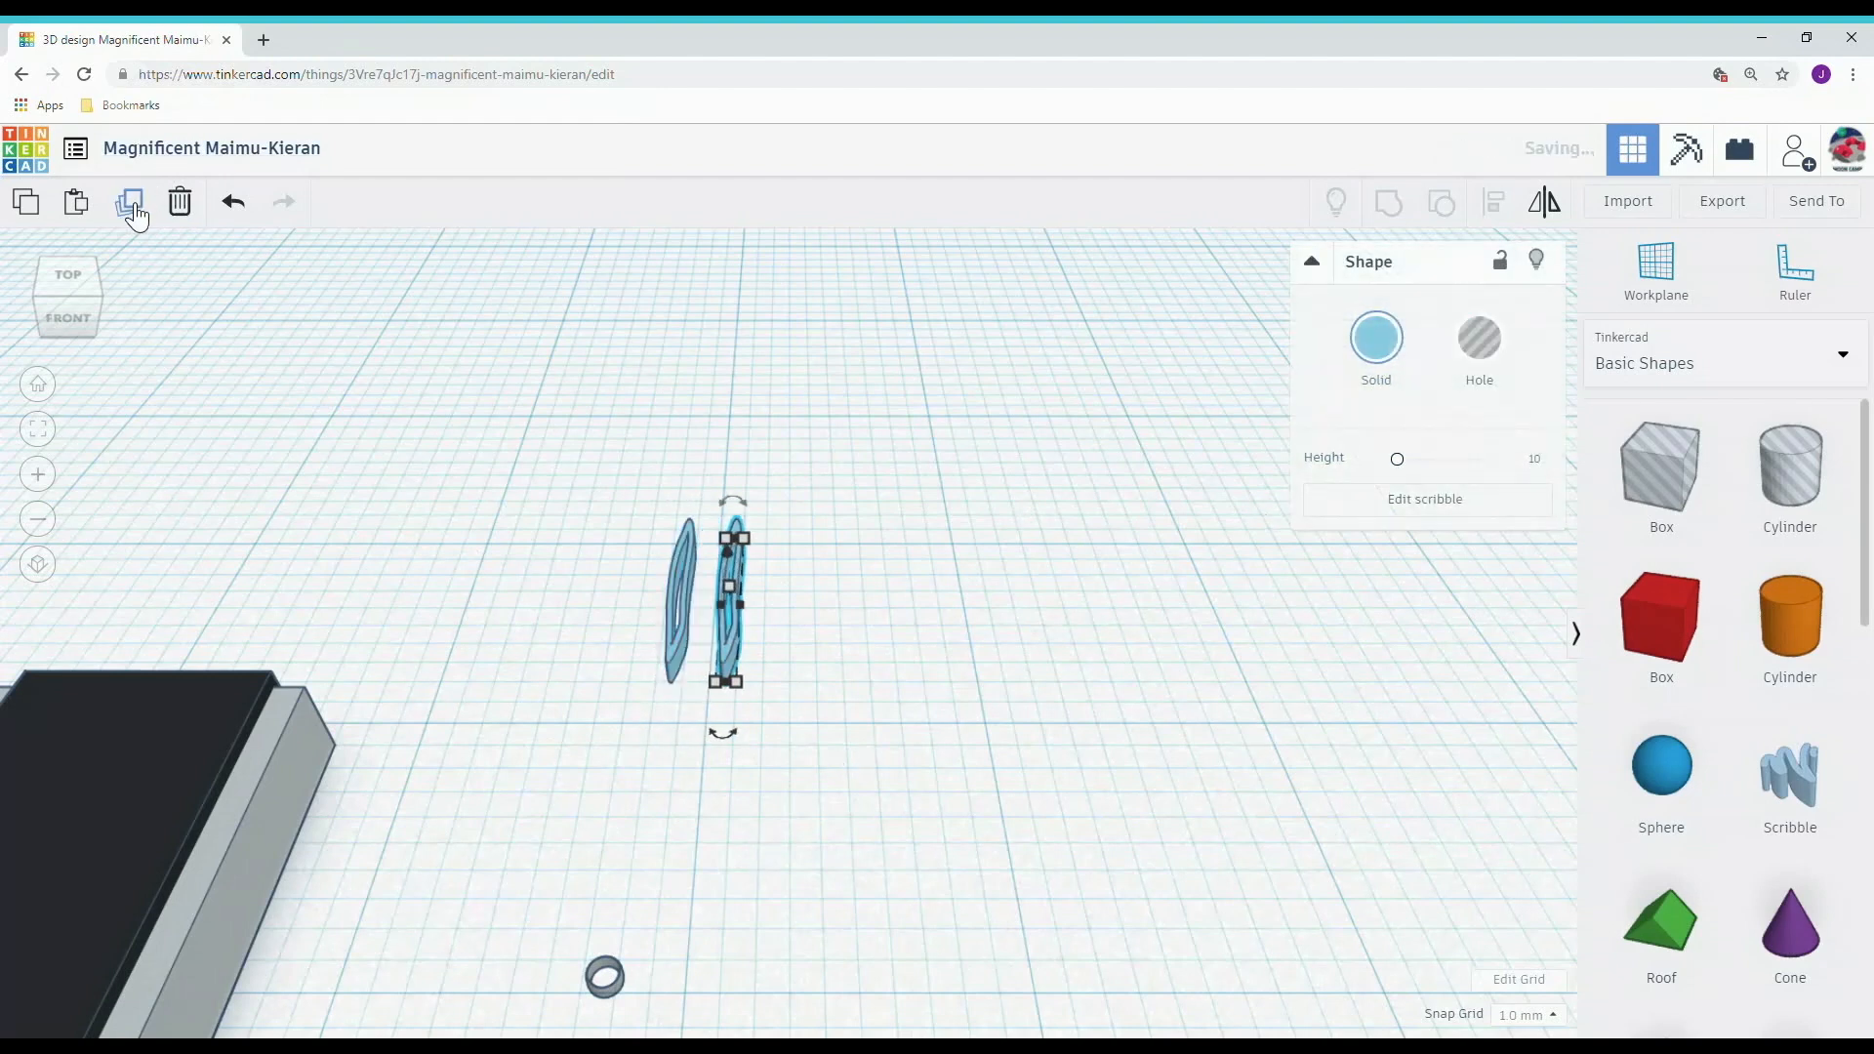
left_click(130, 203)
left_click(130, 203)
left_click(130, 203)
Step: Recolour the second band in the row magenta and the third band green
left_click(734, 646)
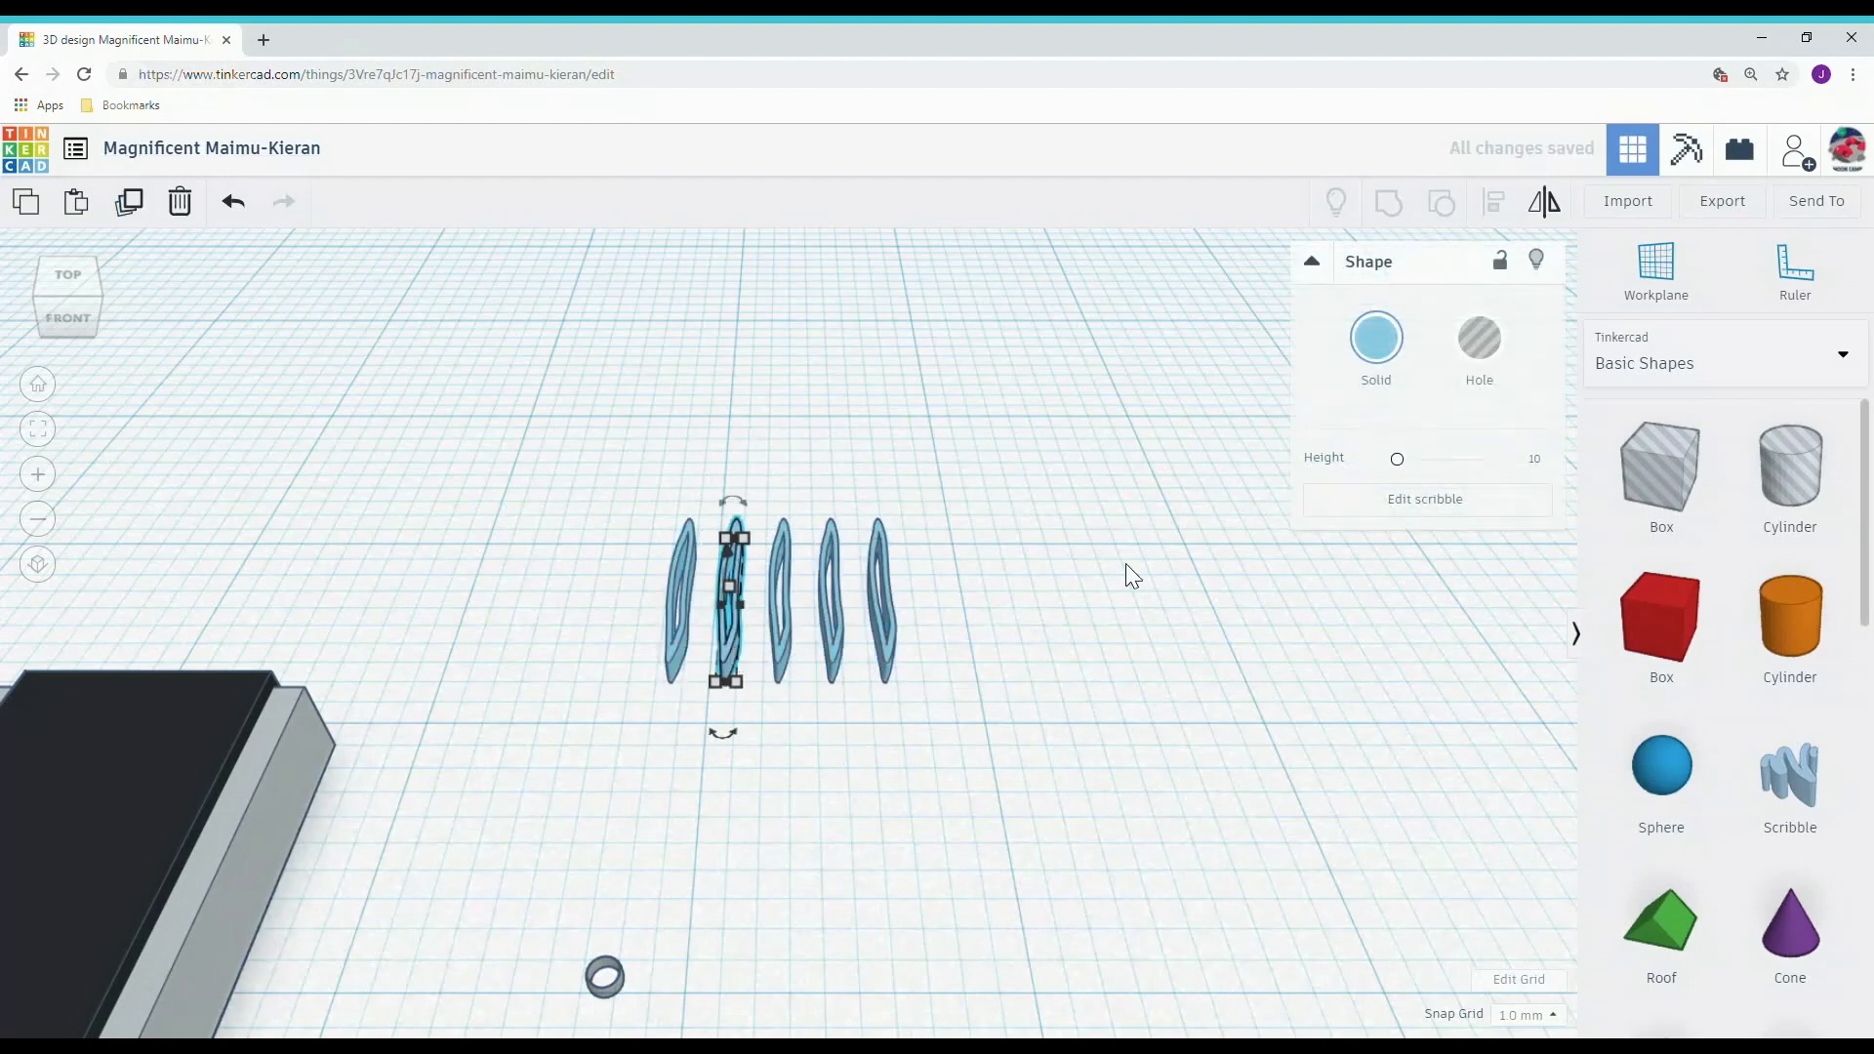
left_click(1376, 338)
left_click(1675, 542)
left_click(781, 658)
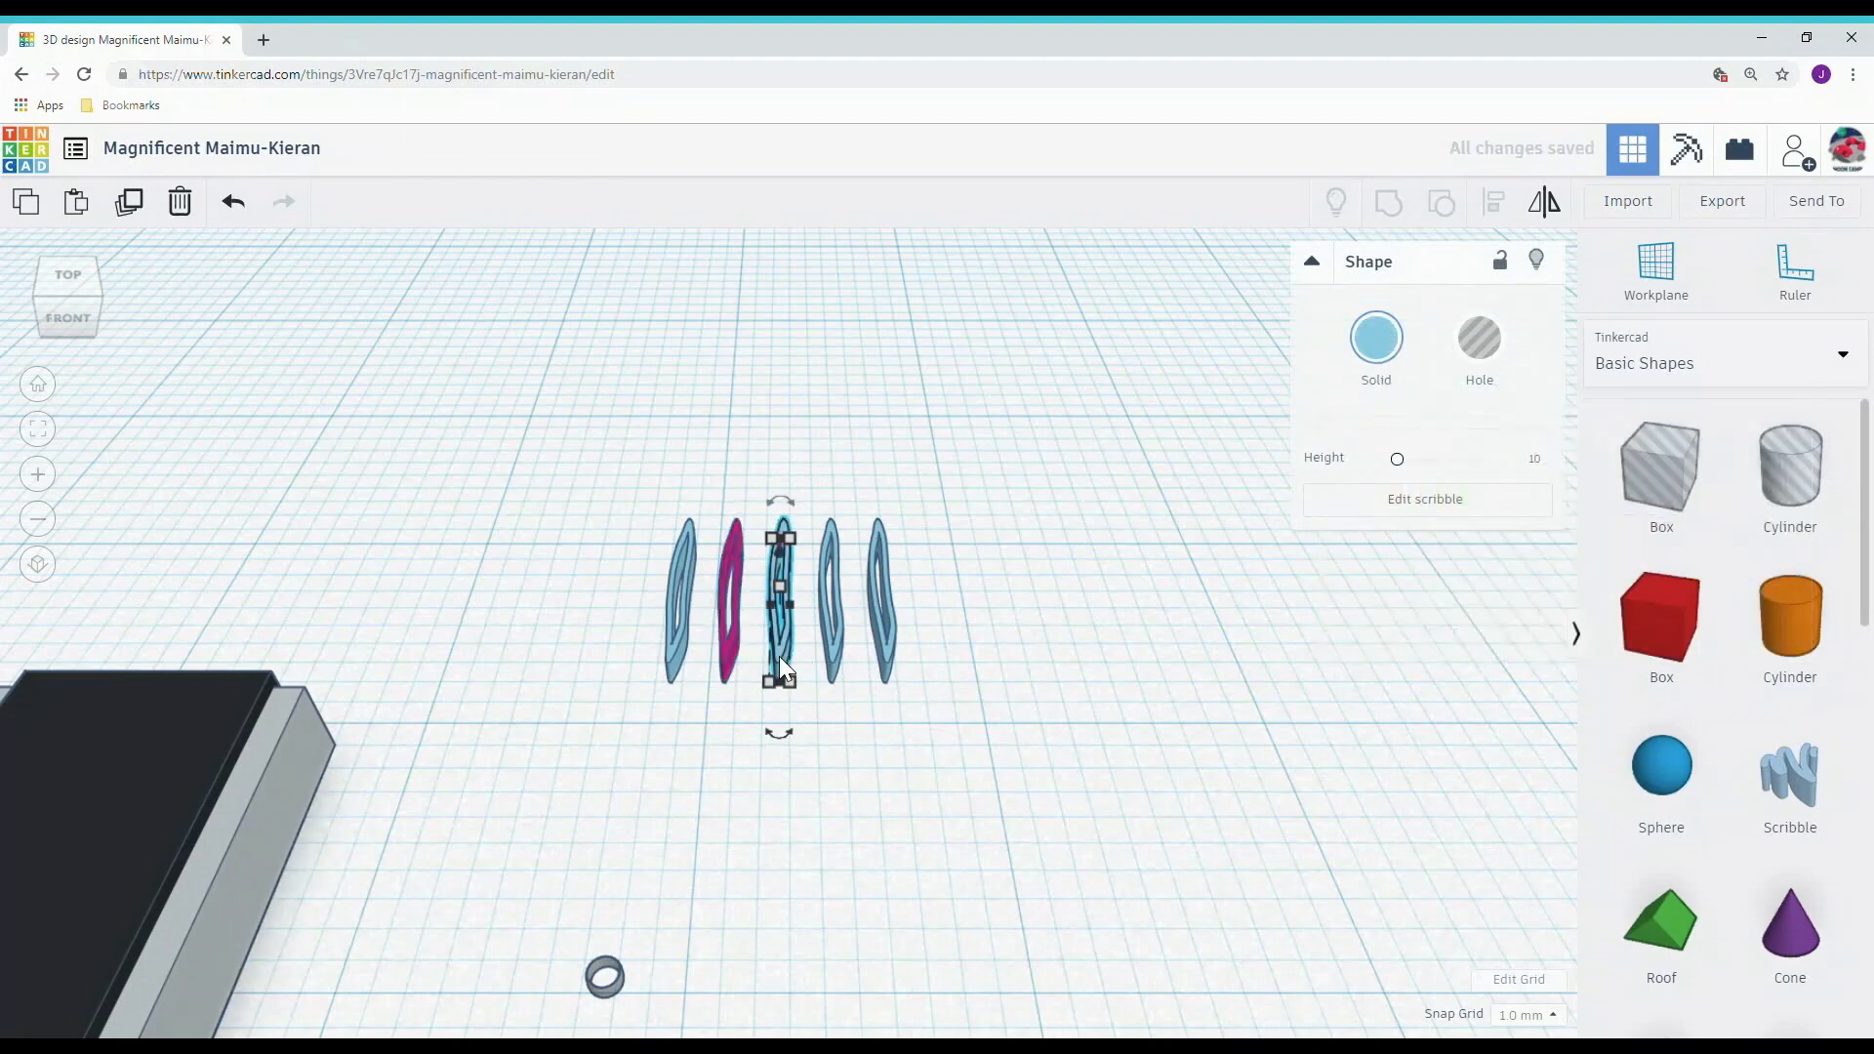
left_click(1376, 338)
left_click(1491, 549)
Step: Recolour the fourth band in the row dark purple and the fifth band yellow
left_click(835, 656)
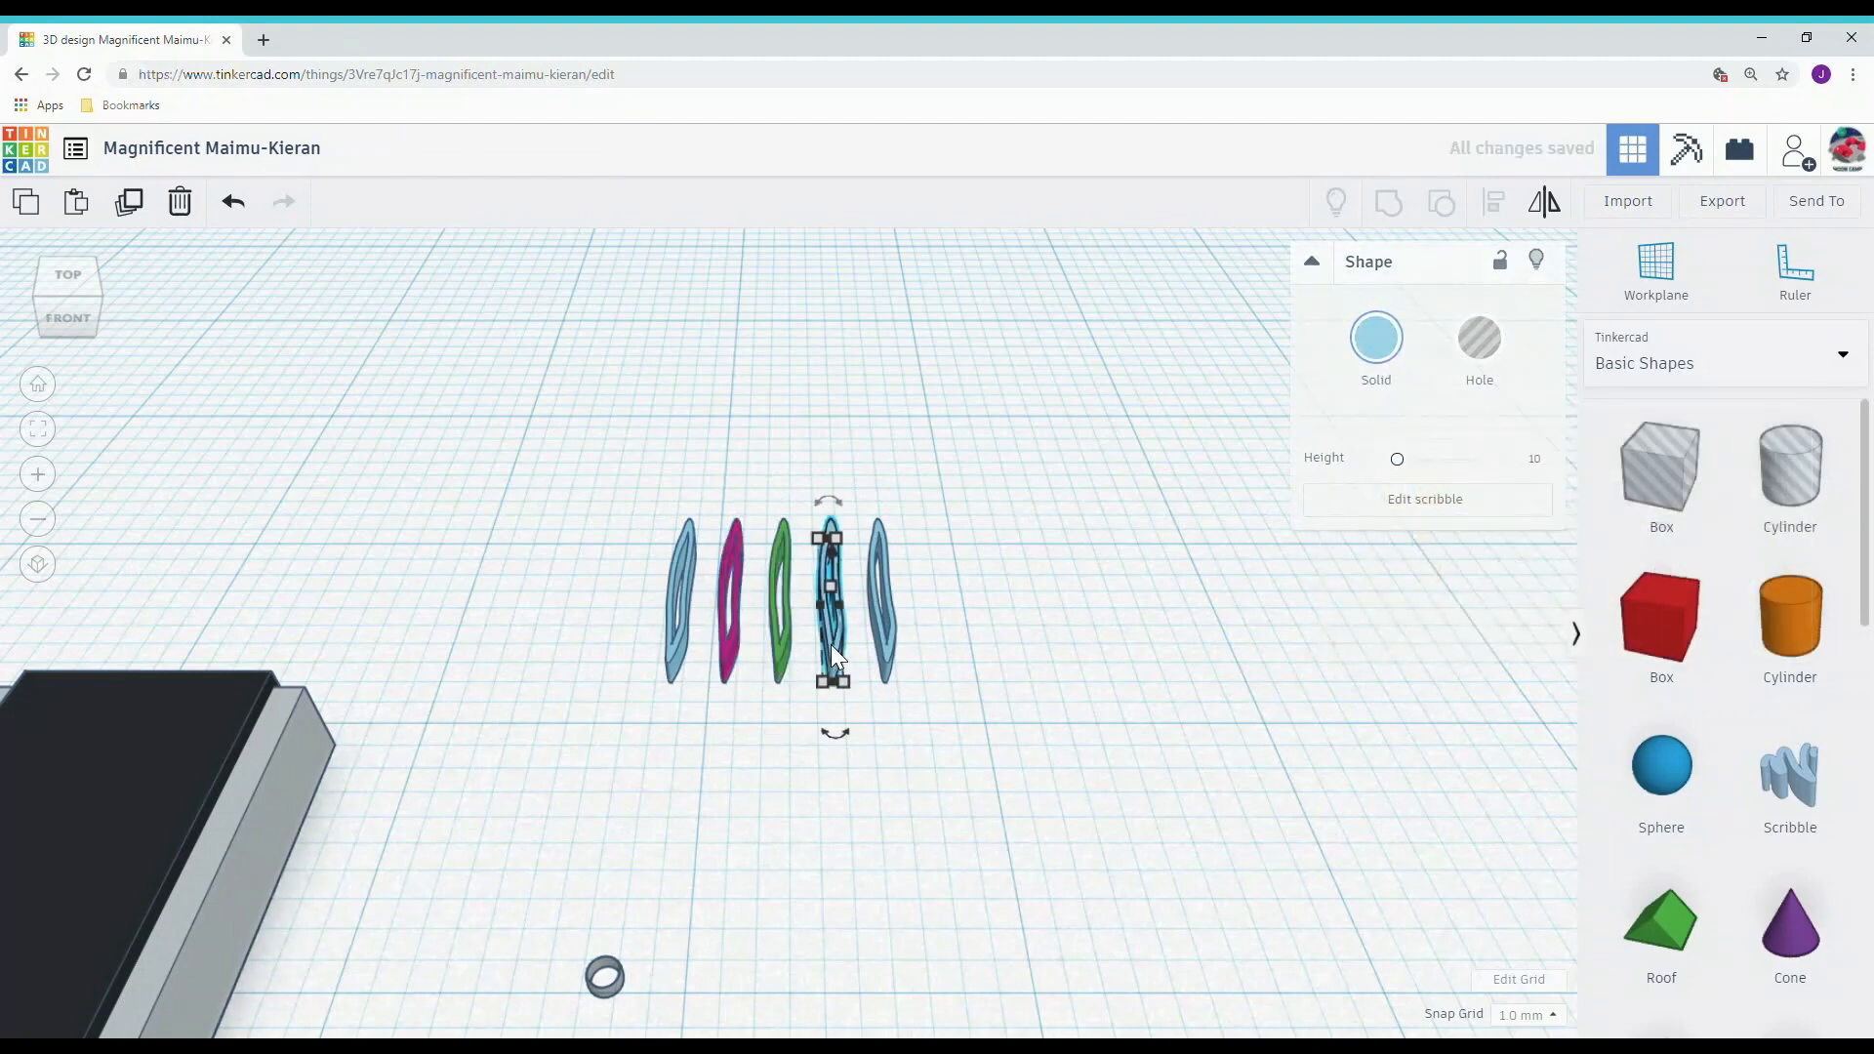
left_click(1376, 337)
left_click(1623, 575)
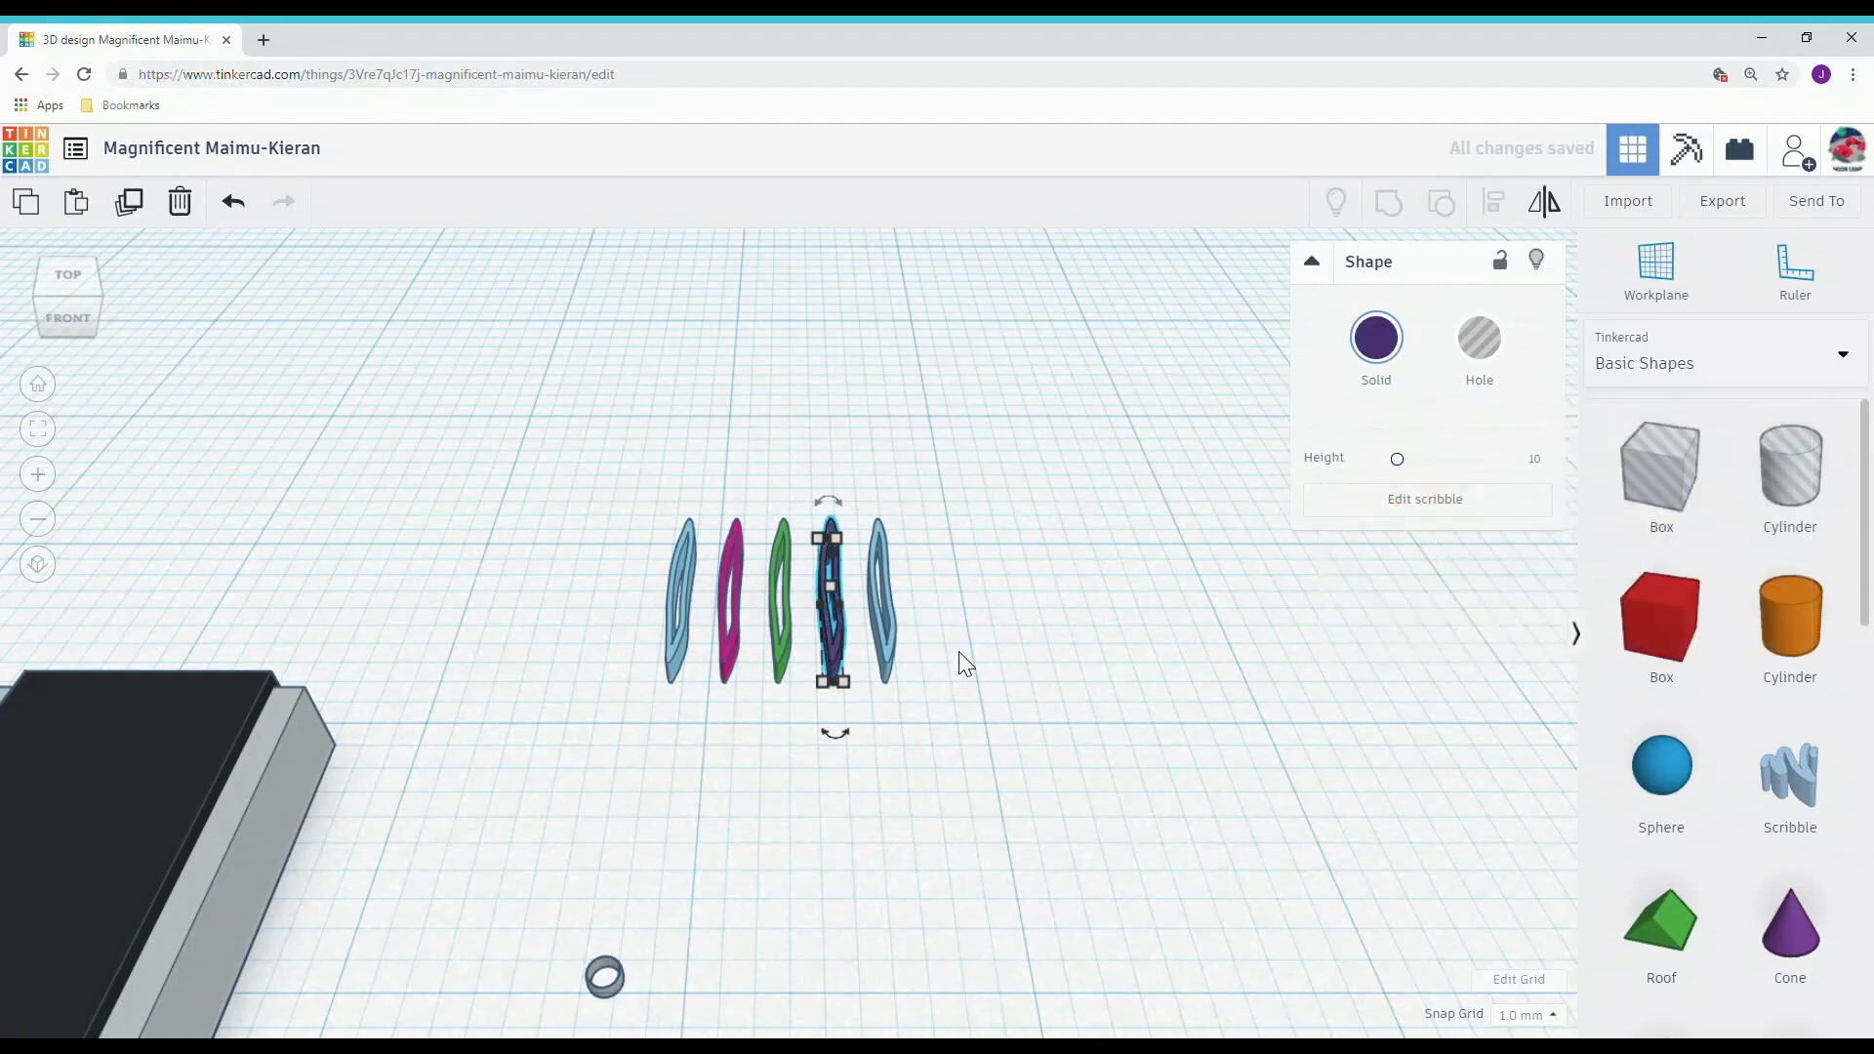
left_click(883, 630)
left_click(1376, 338)
left_click(1423, 538)
Step: Set the height of the yellow band and the dark purple band to 0.5 mm each
mouse_move(880, 587)
type("0.5")
key("Return")
left_click(837, 599)
left_click(834, 620)
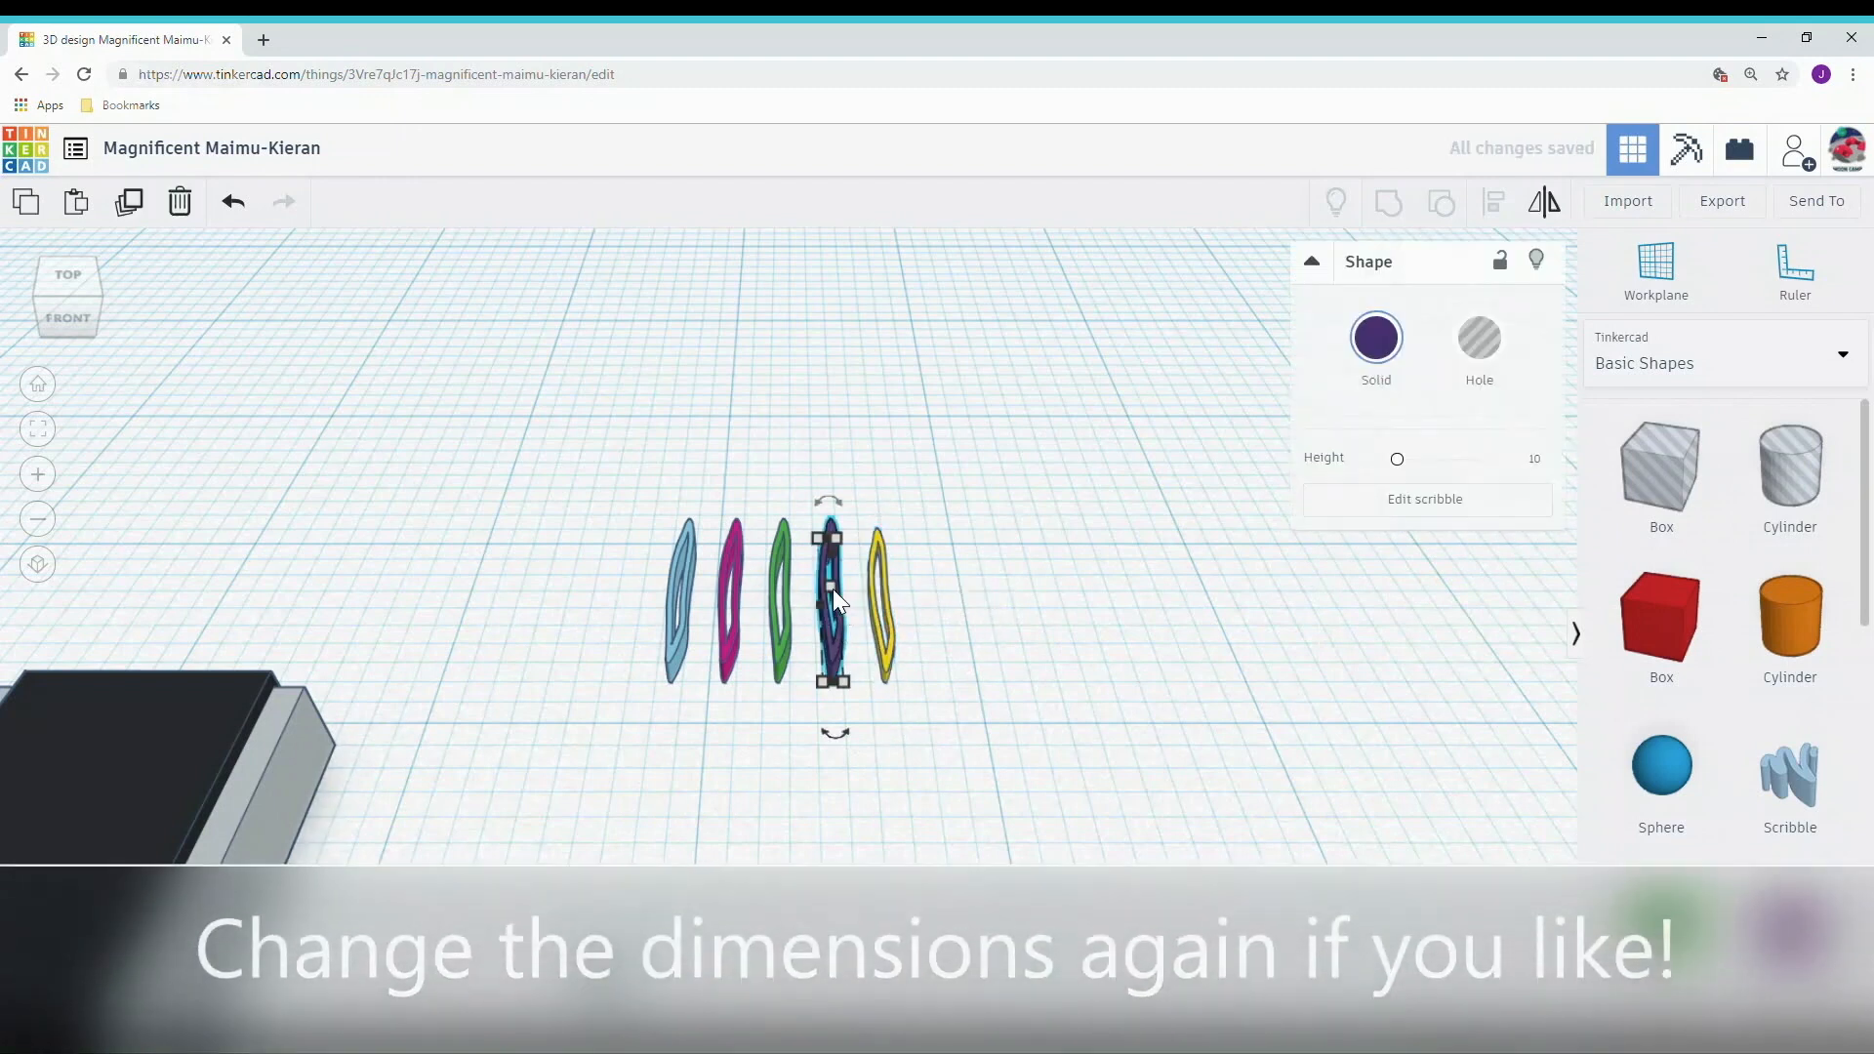
left_click(832, 587)
left_click(940, 604)
type("0.5")
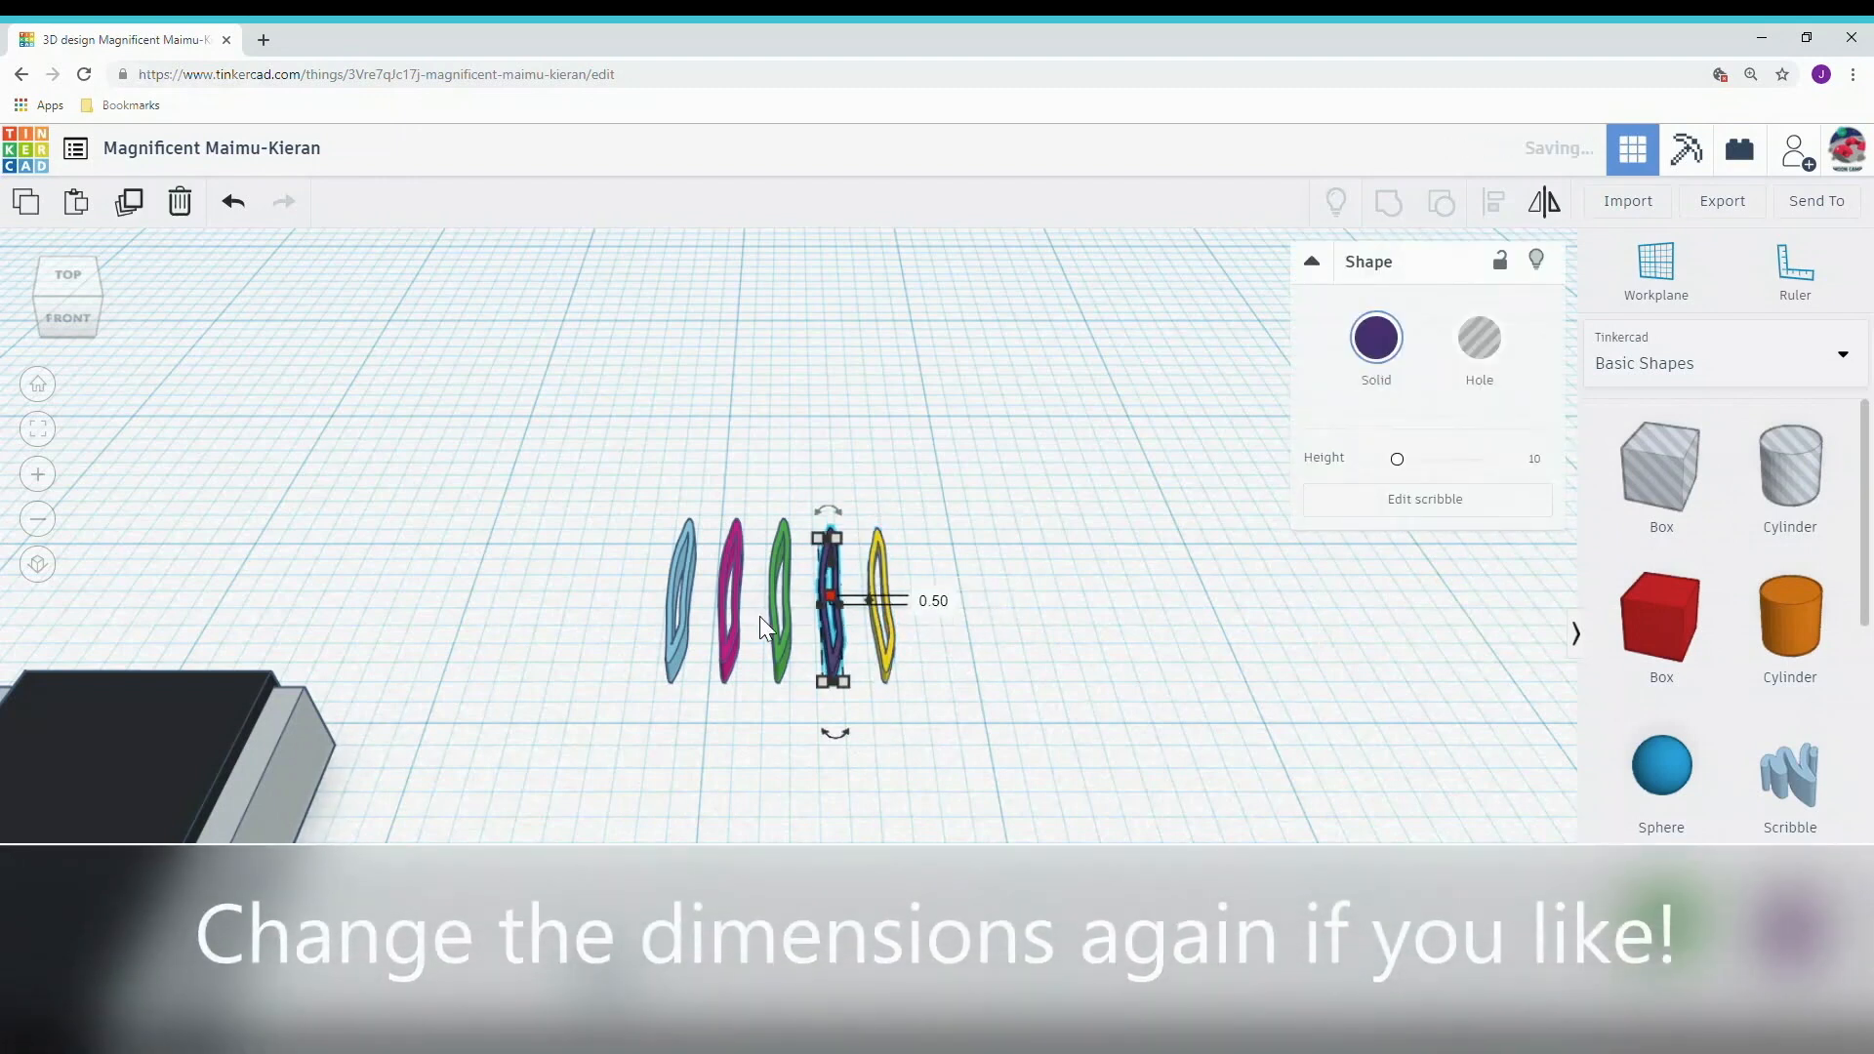
key("Return")
Step: Set the height of the green band and the magenta band to 0.5 mm each
left_click(783, 590)
left_click(778, 593)
left_click(899, 602)
type("0.5")
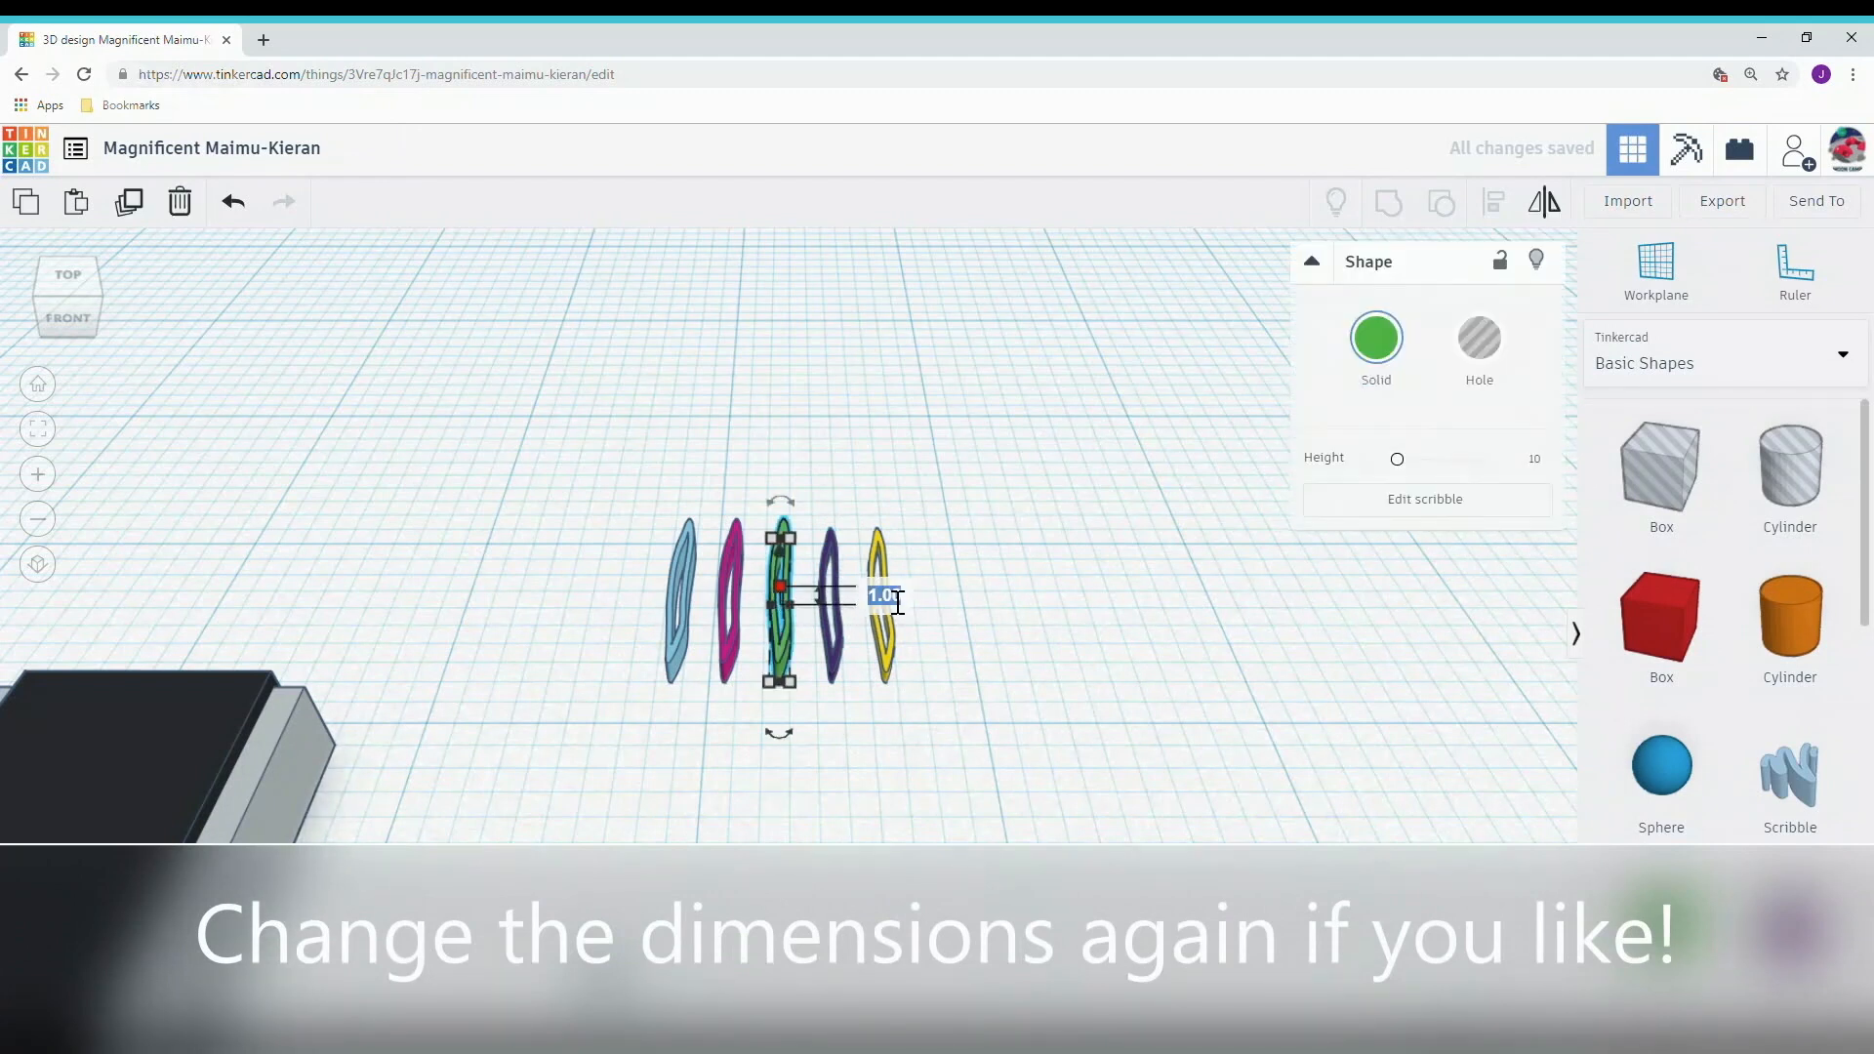
key("Return")
left_click(729, 722)
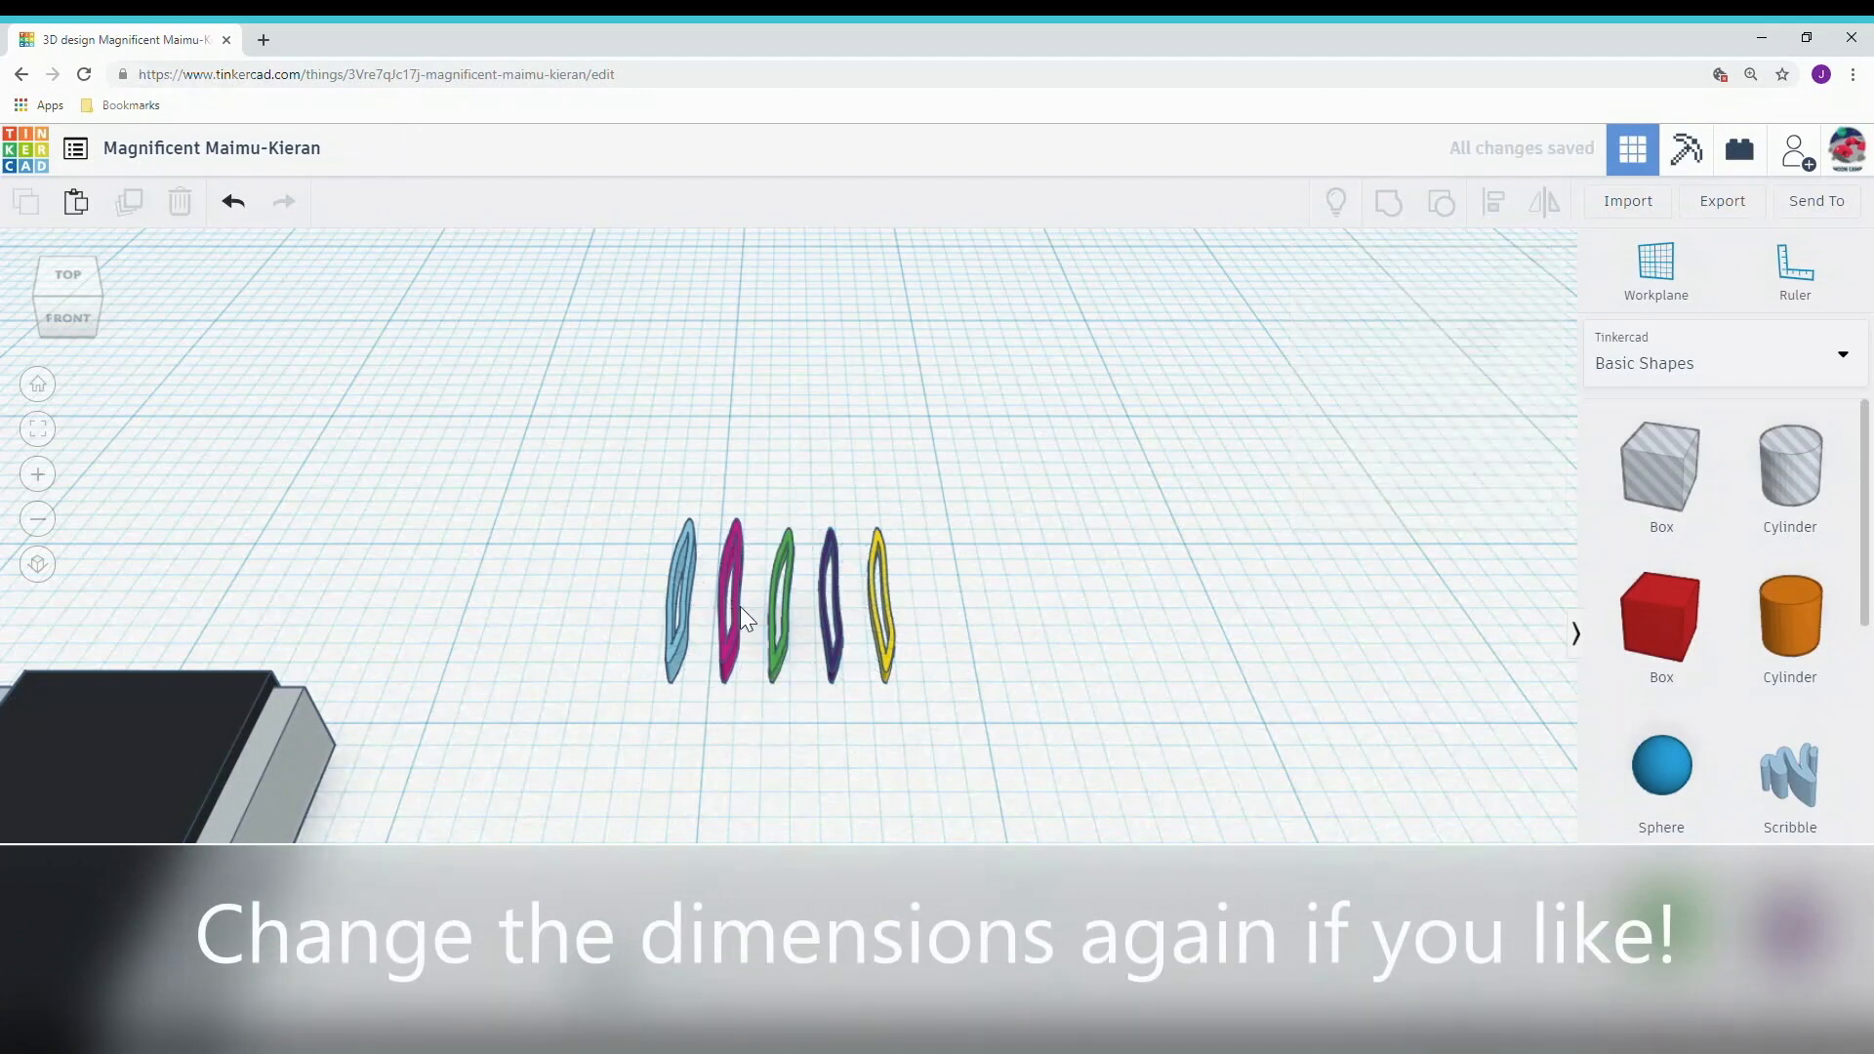
left_click(732, 596)
left_click(731, 588)
left_click(835, 596)
type("0.5")
key("Return")
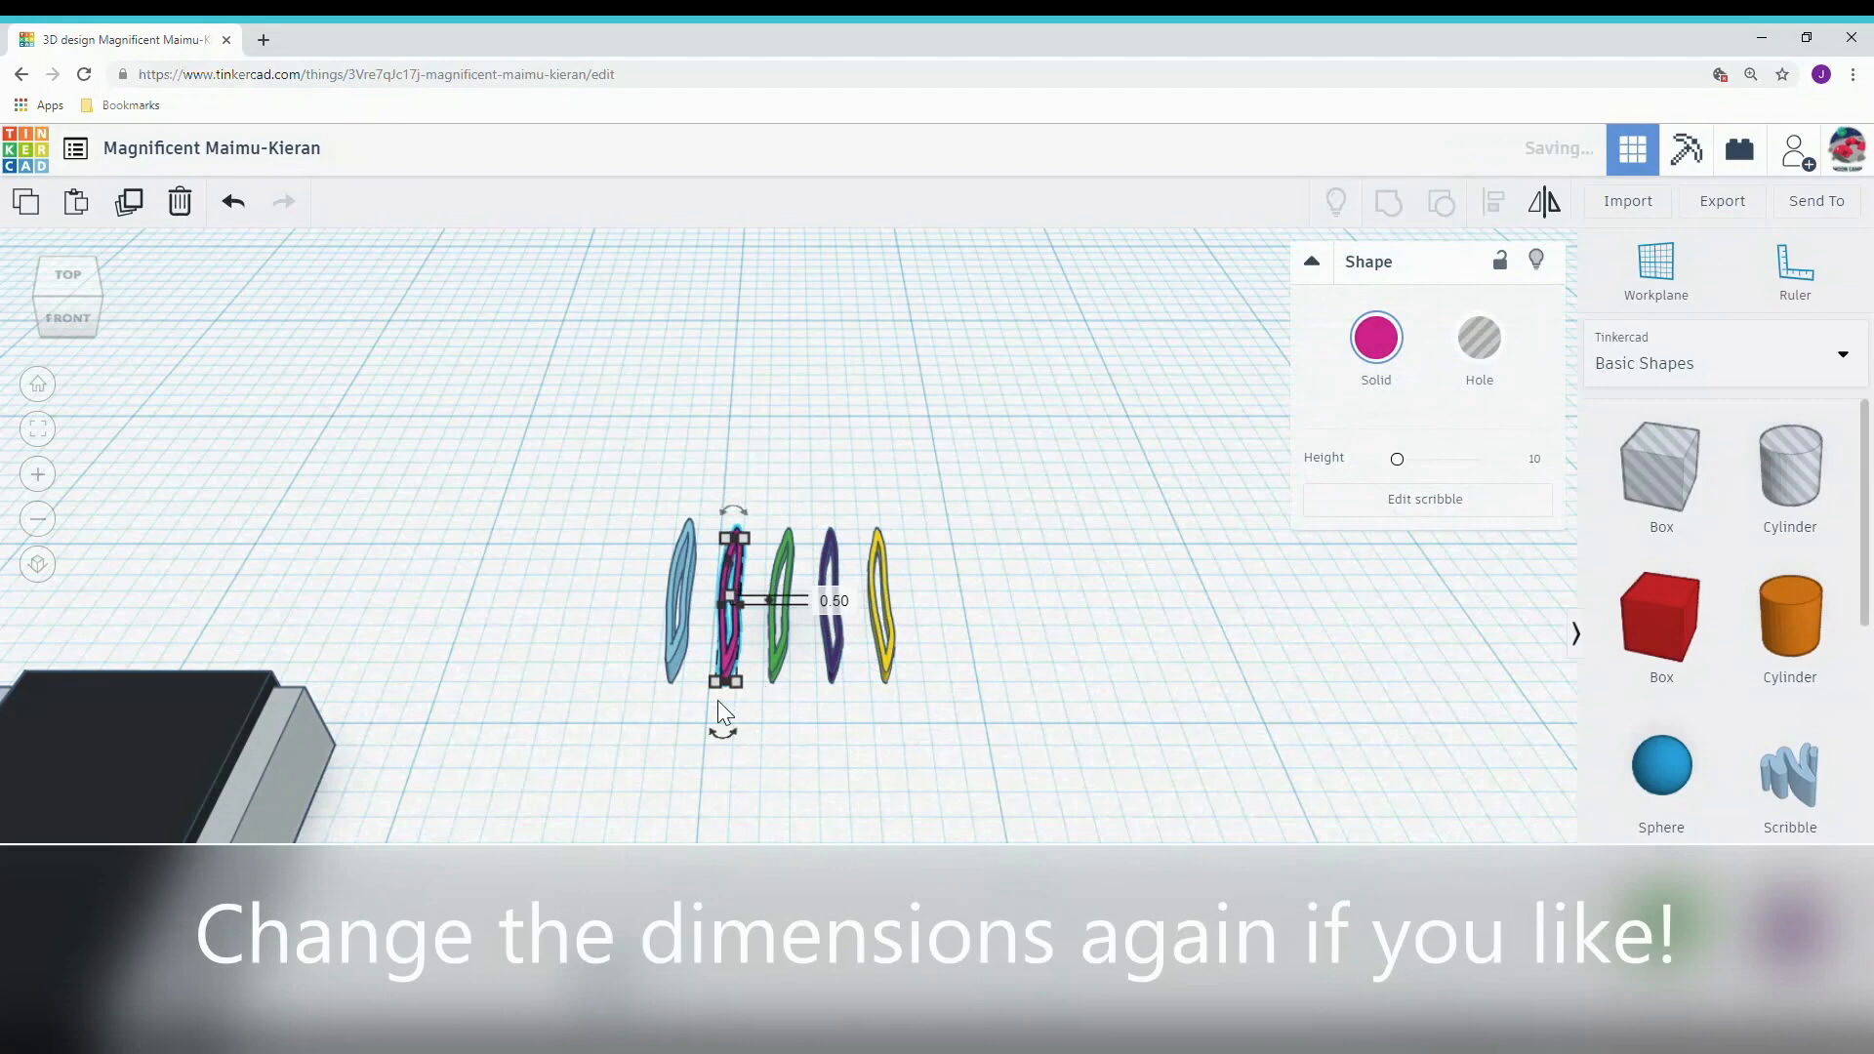
Step: Set the height of the light blue band to 0.5 mm
left_click(717, 701)
left_click(676, 607)
left_click(682, 589)
left_click(810, 590)
left_click(672, 605)
left_click(680, 587)
left_click(788, 597)
type("0.5")
key("Return")
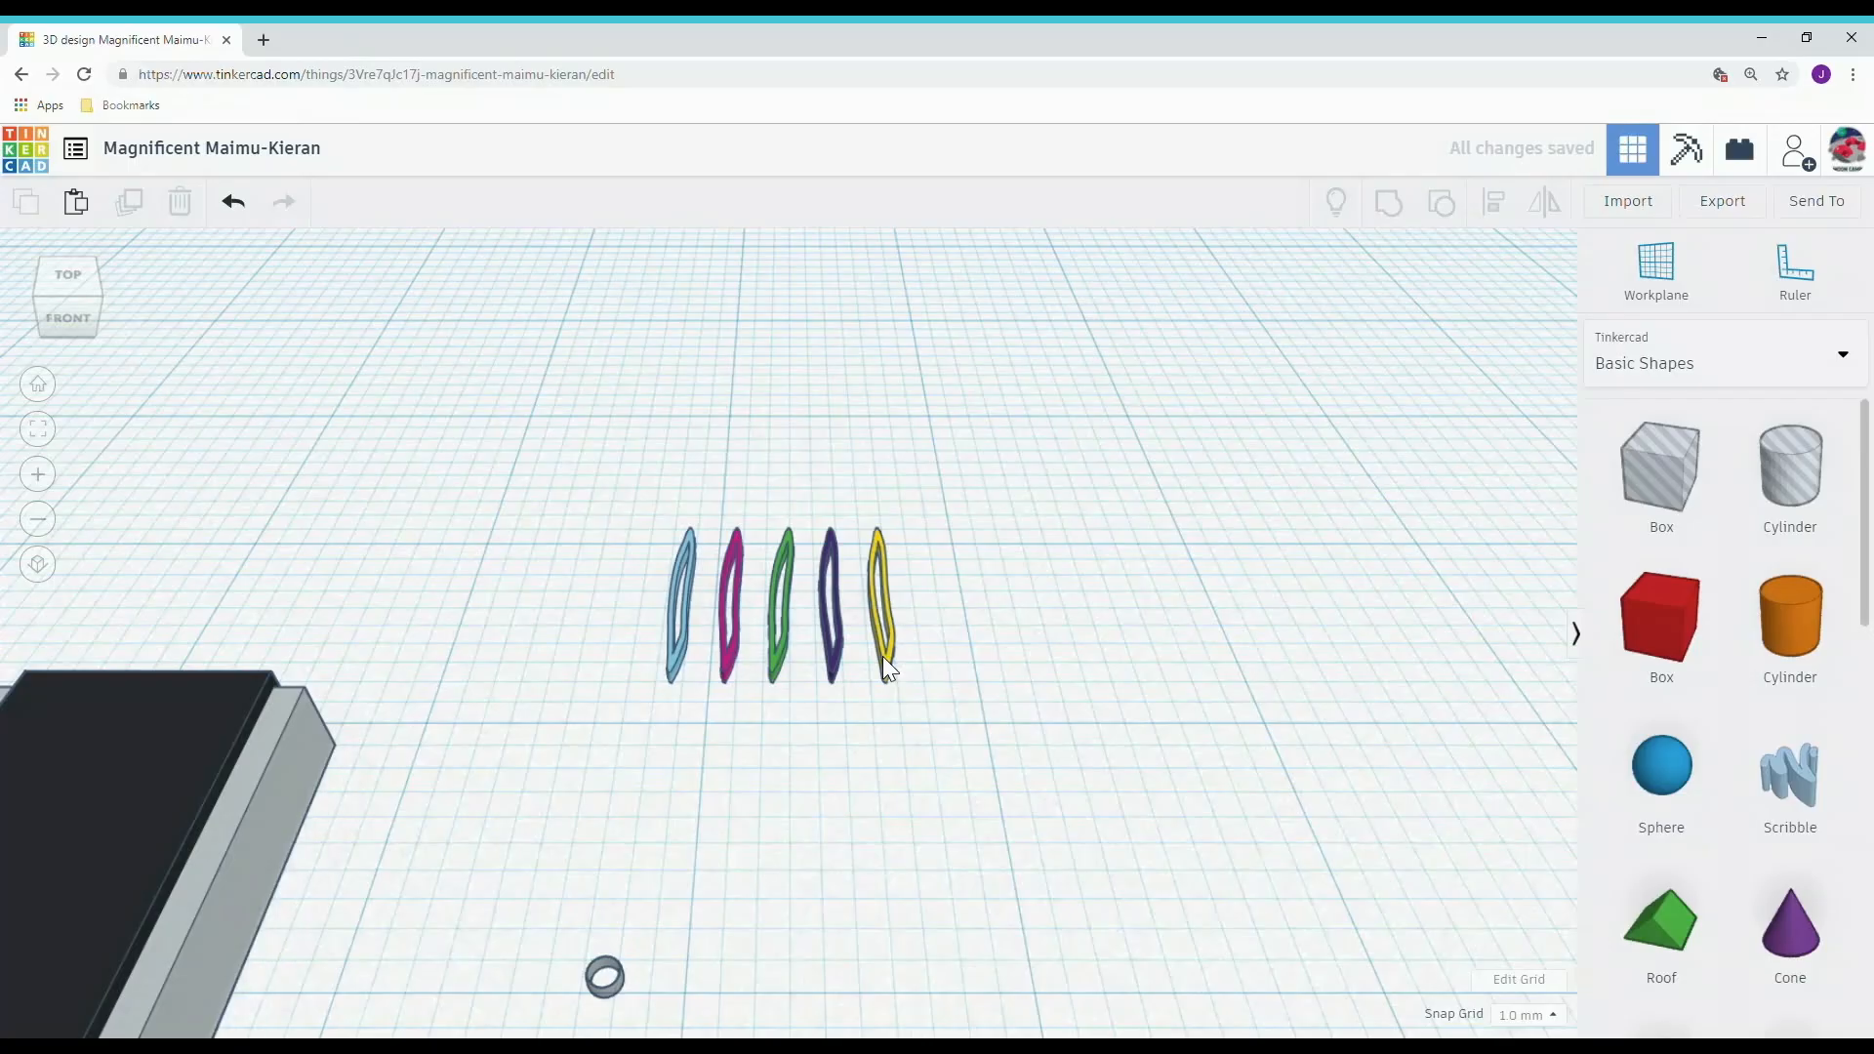
Step: Rotate the yellow band to a slant and move it so its lower end meets the small grey ring
left_click(888, 649)
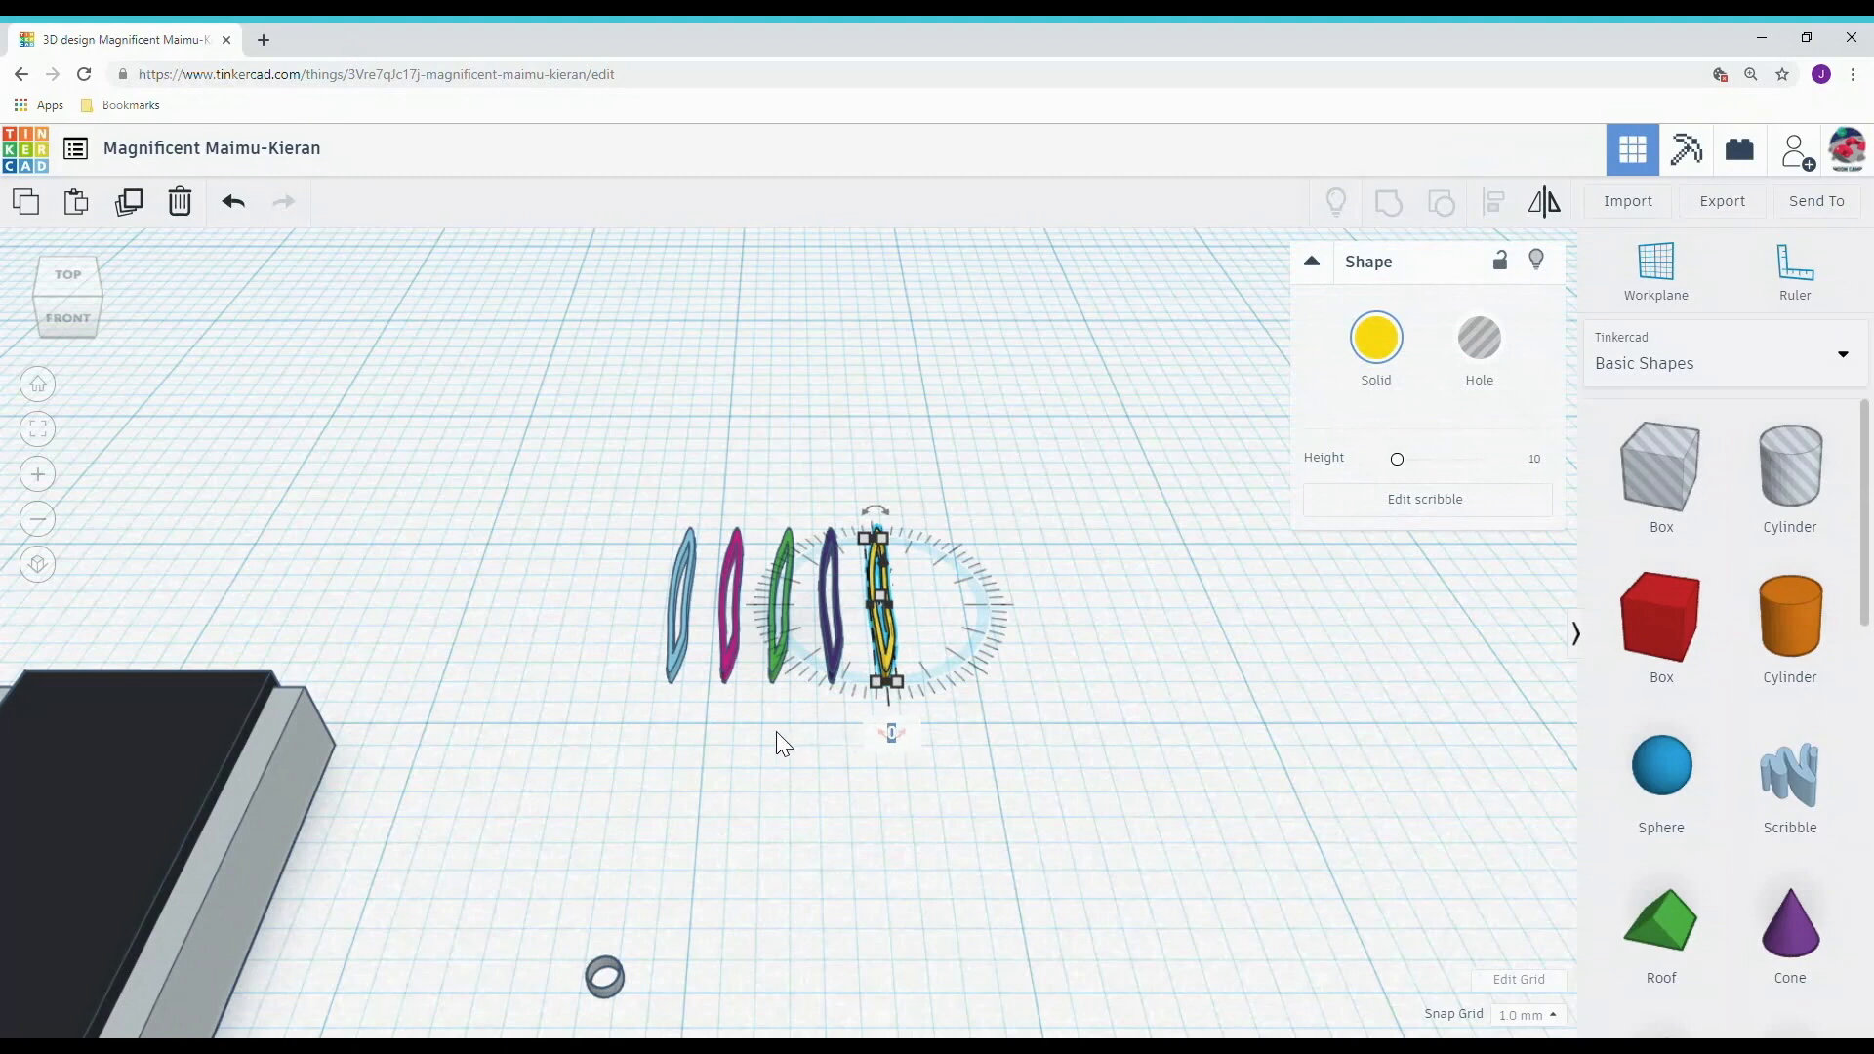
left_click_drag(911, 736, 840, 743)
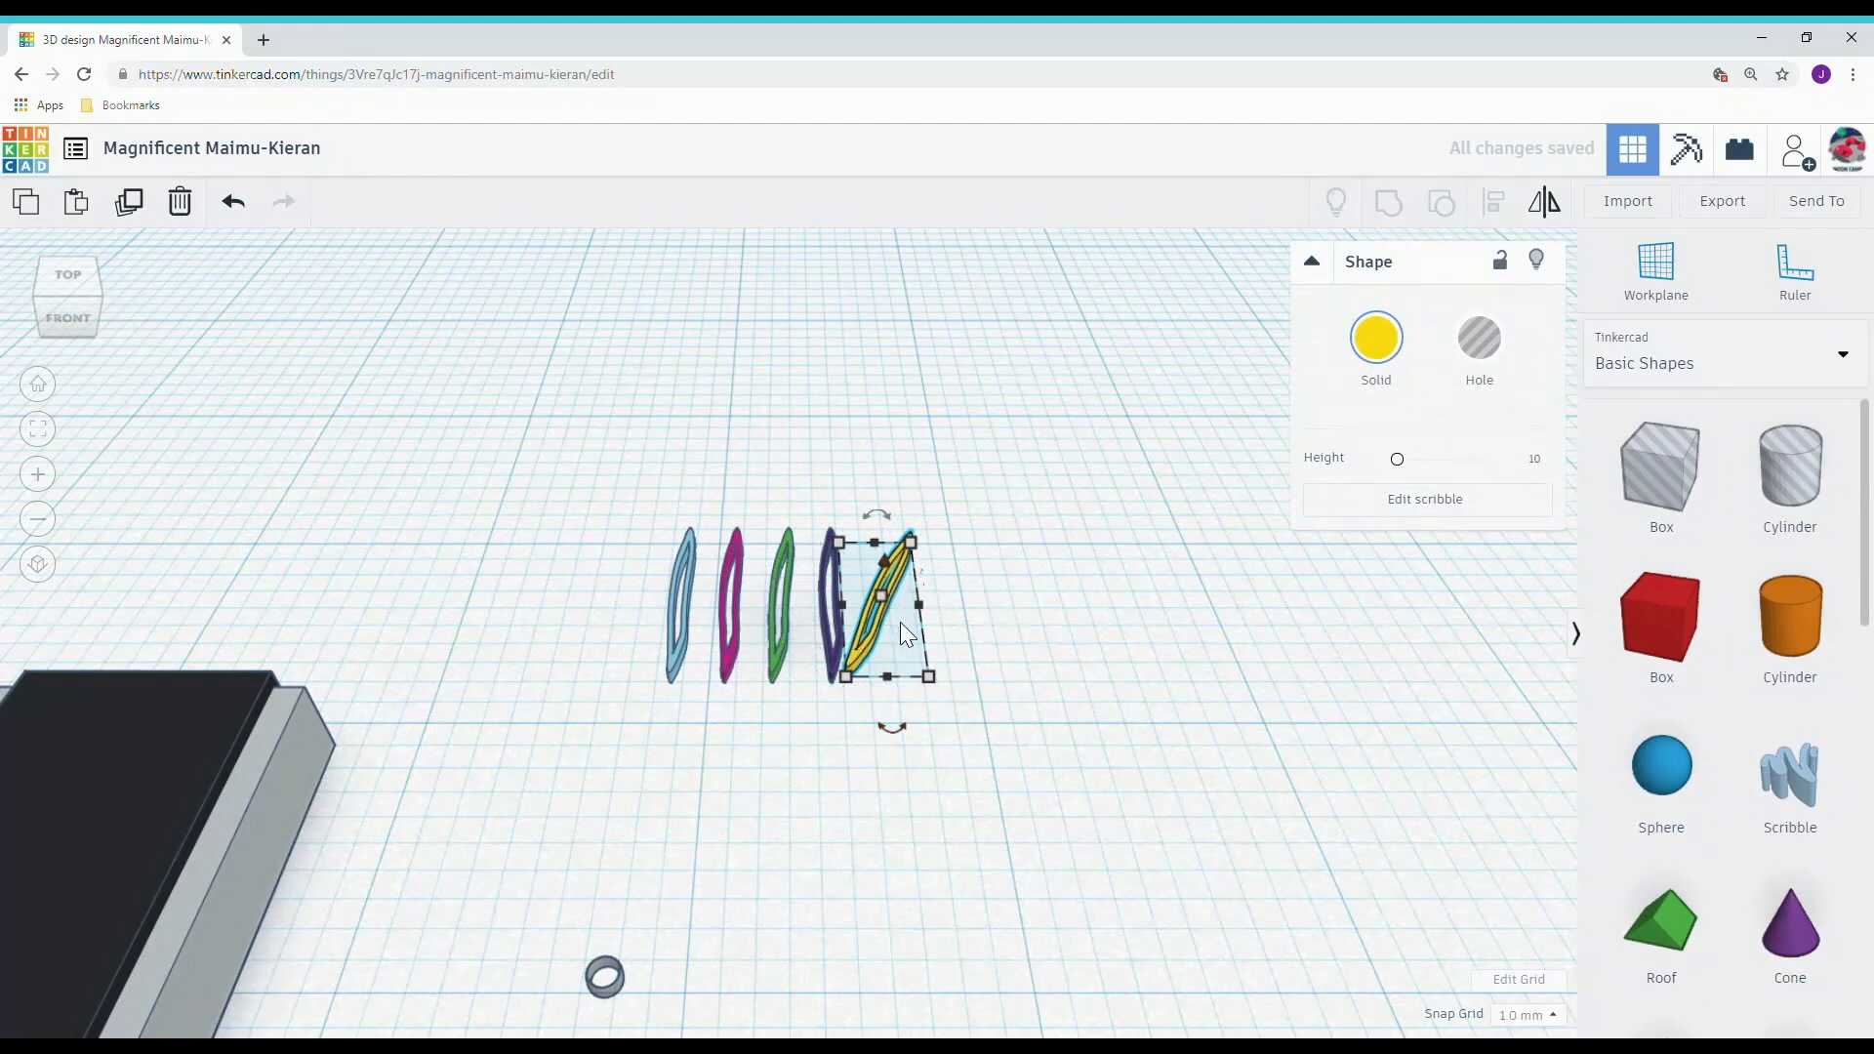
mouse_move(887, 632)
left_mouse_down()
mouse_move(738, 847)
mouse_move(655, 899)
left_mouse_up()
Step: Nudge the small grey ring sideways in three grid steps to adjust its fit with the yellow band's end
left_click(611, 987)
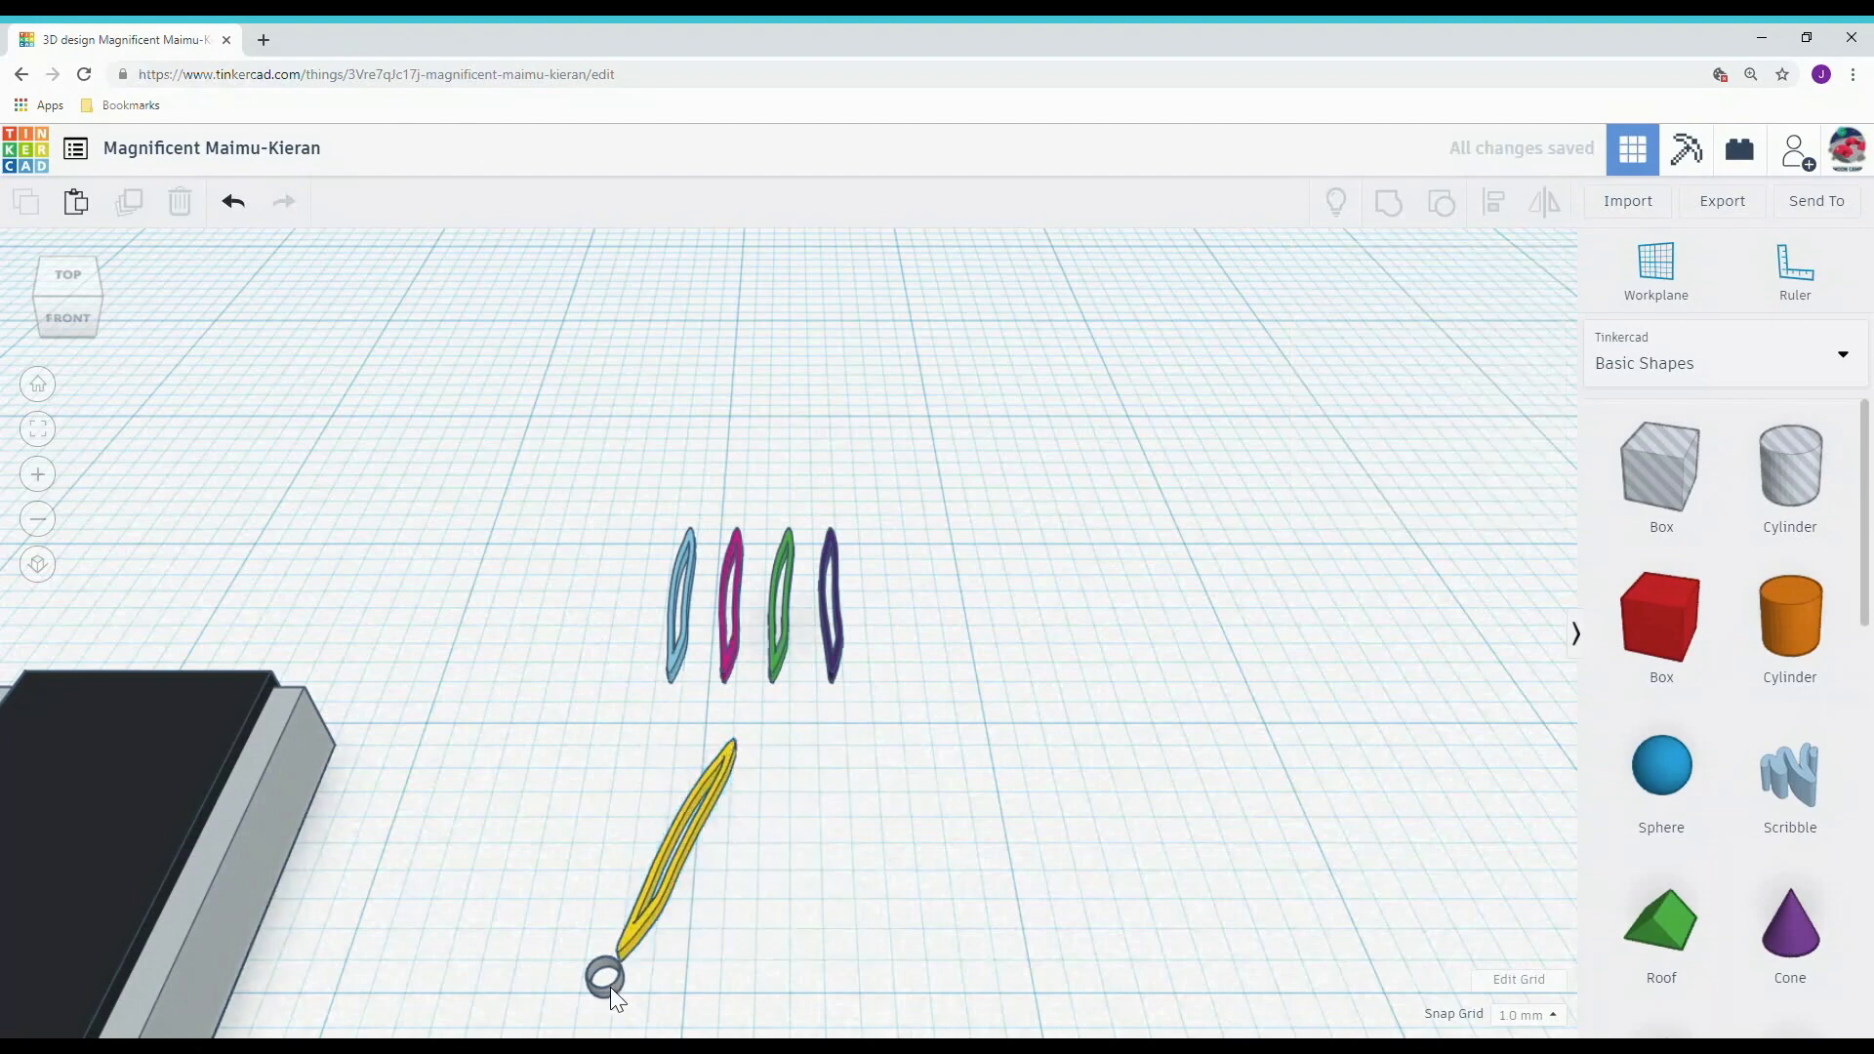
scroll(611, 987, "down", 2)
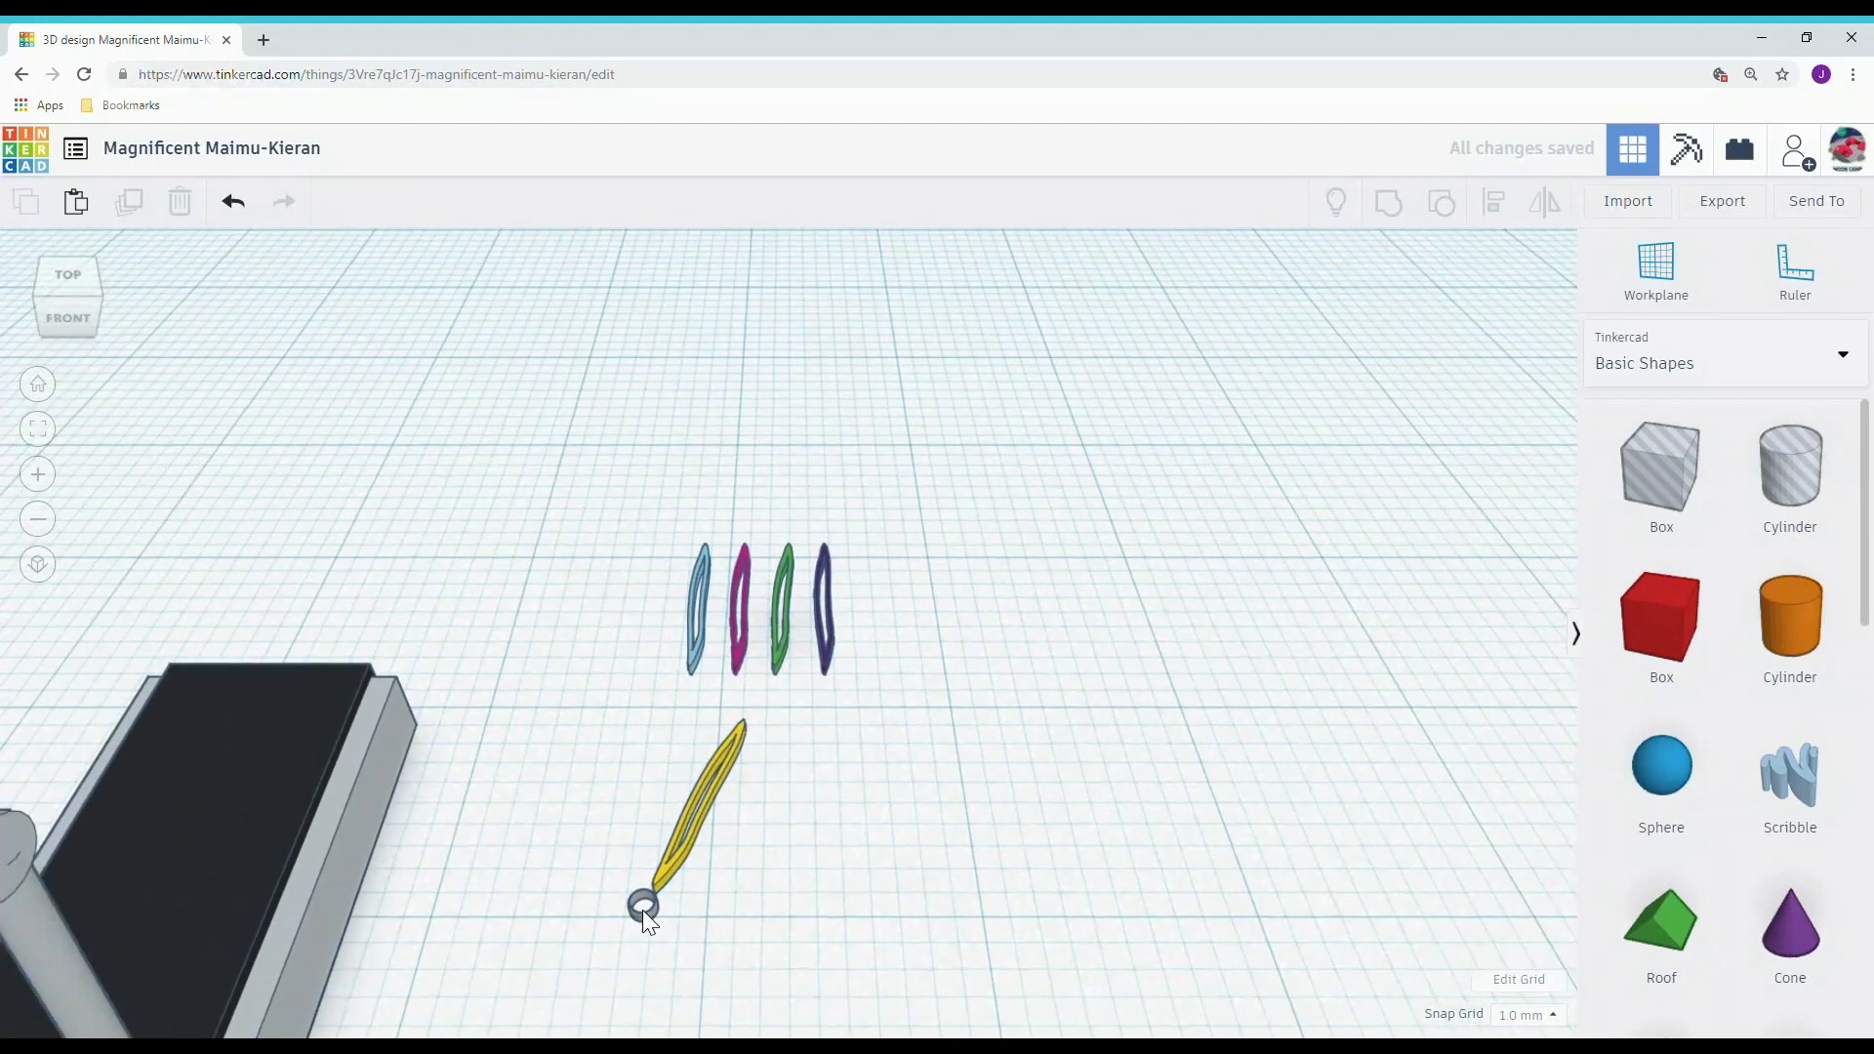
left_click(646, 918)
key("Left")
key("Left")
key("Left")
Step: Turn the dark purple band so that it points towards the small grey ring
left_click(826, 648)
left_click(826, 648)
mouse_move(827, 704)
left_mouse_down()
mouse_move(751, 706)
mouse_move(853, 577)
mouse_move(798, 830)
mouse_move(778, 777)
left_mouse_up()
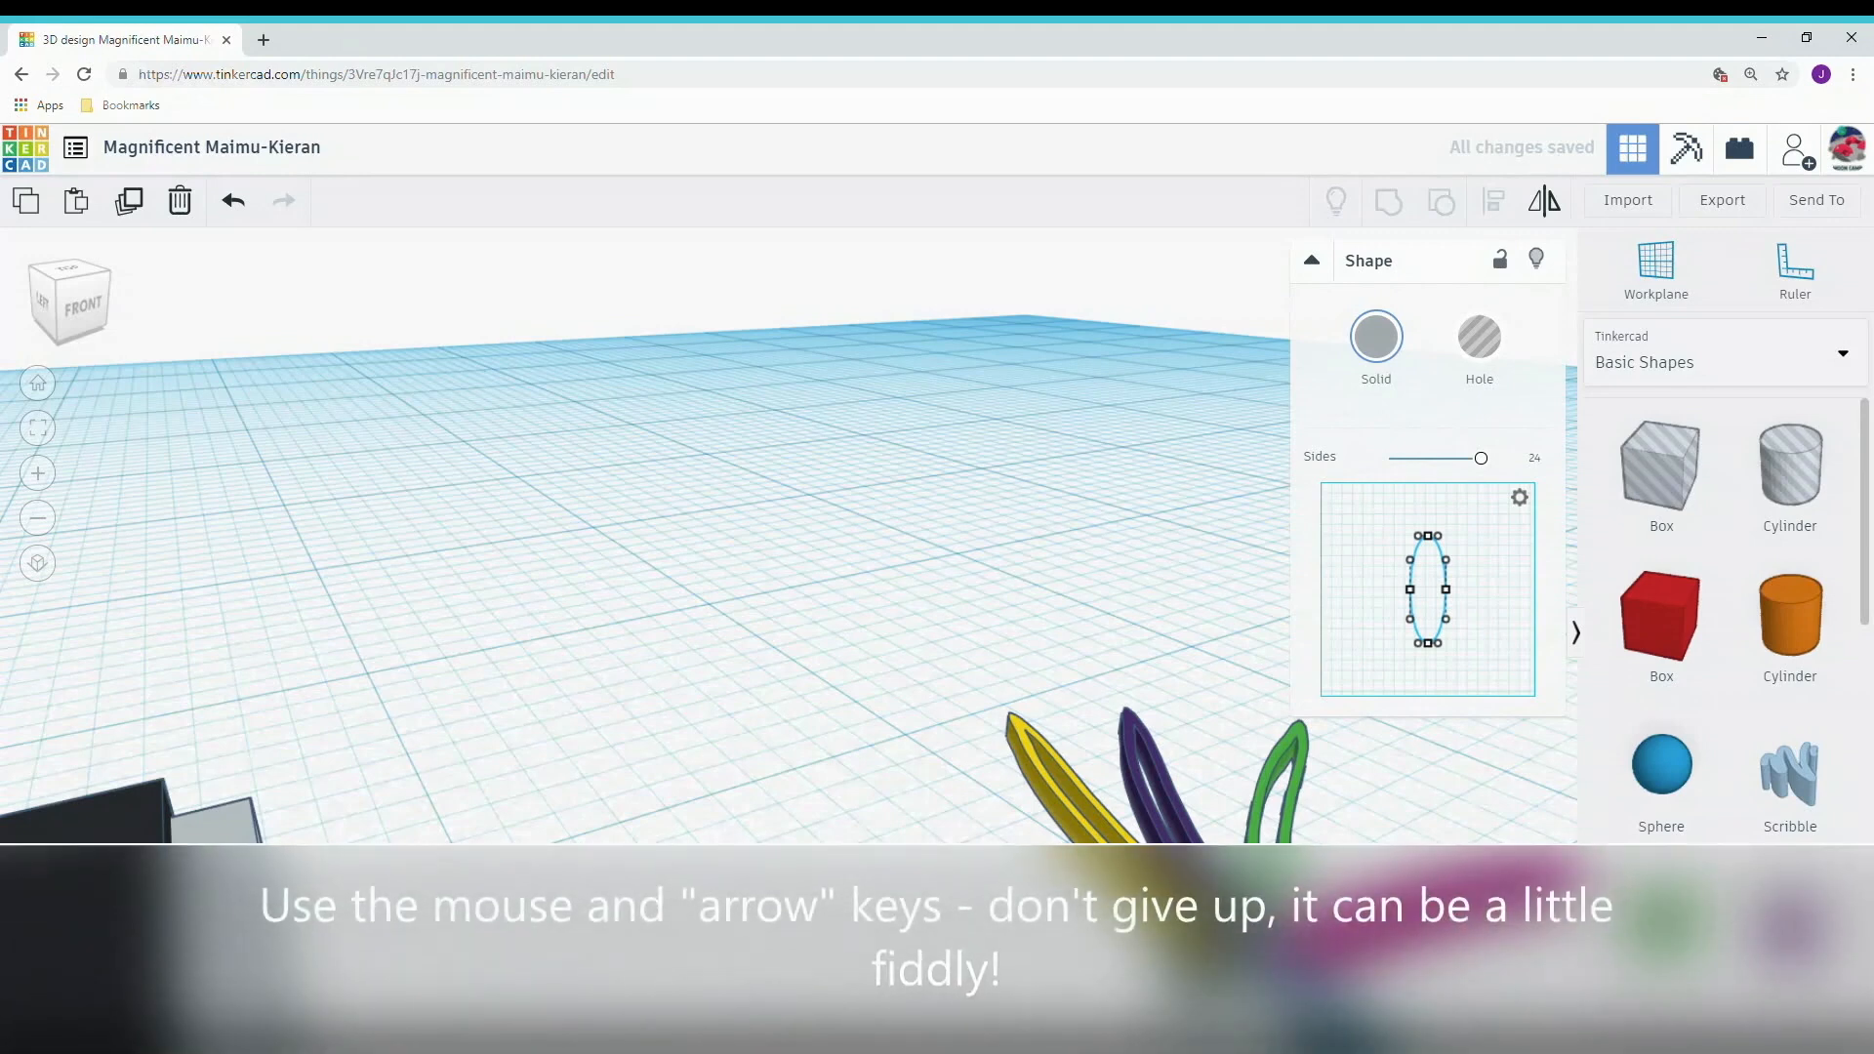
Step: Try to nudge the yellow band into a closer fit against the grey ring
left_click(1122, 863)
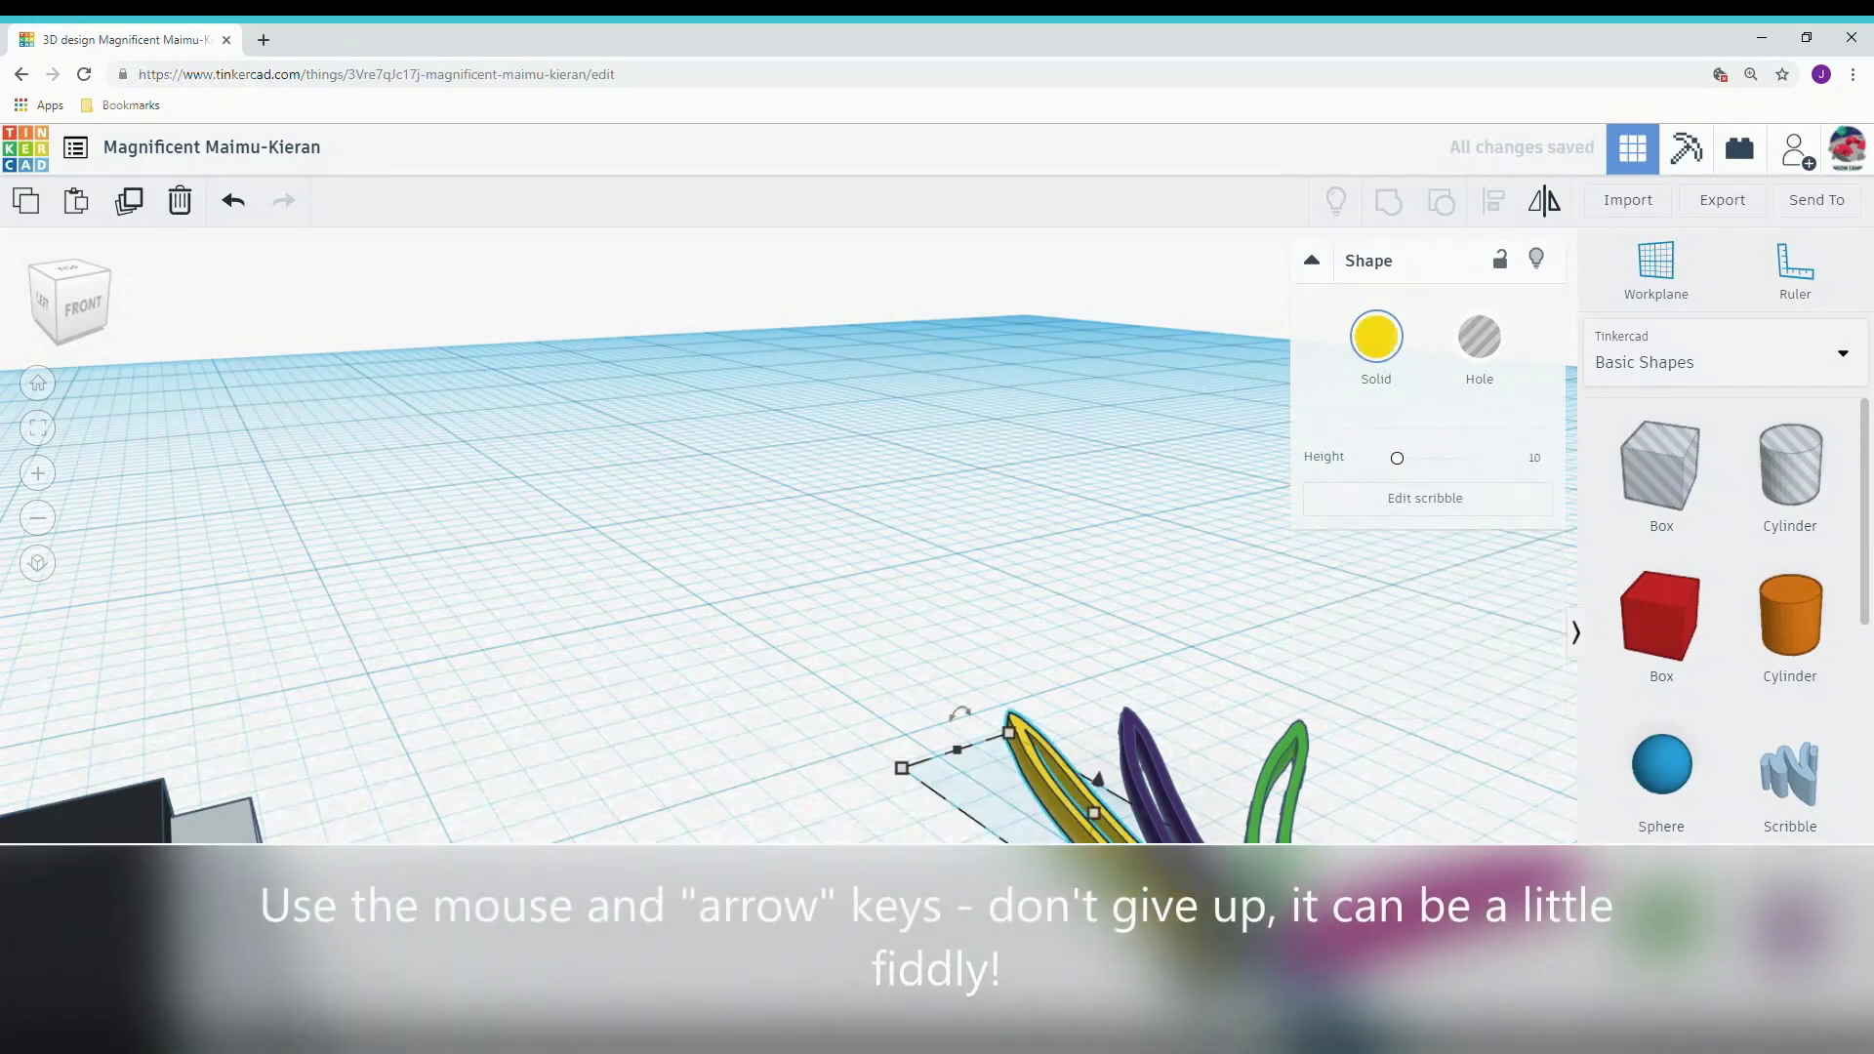
key("Up")
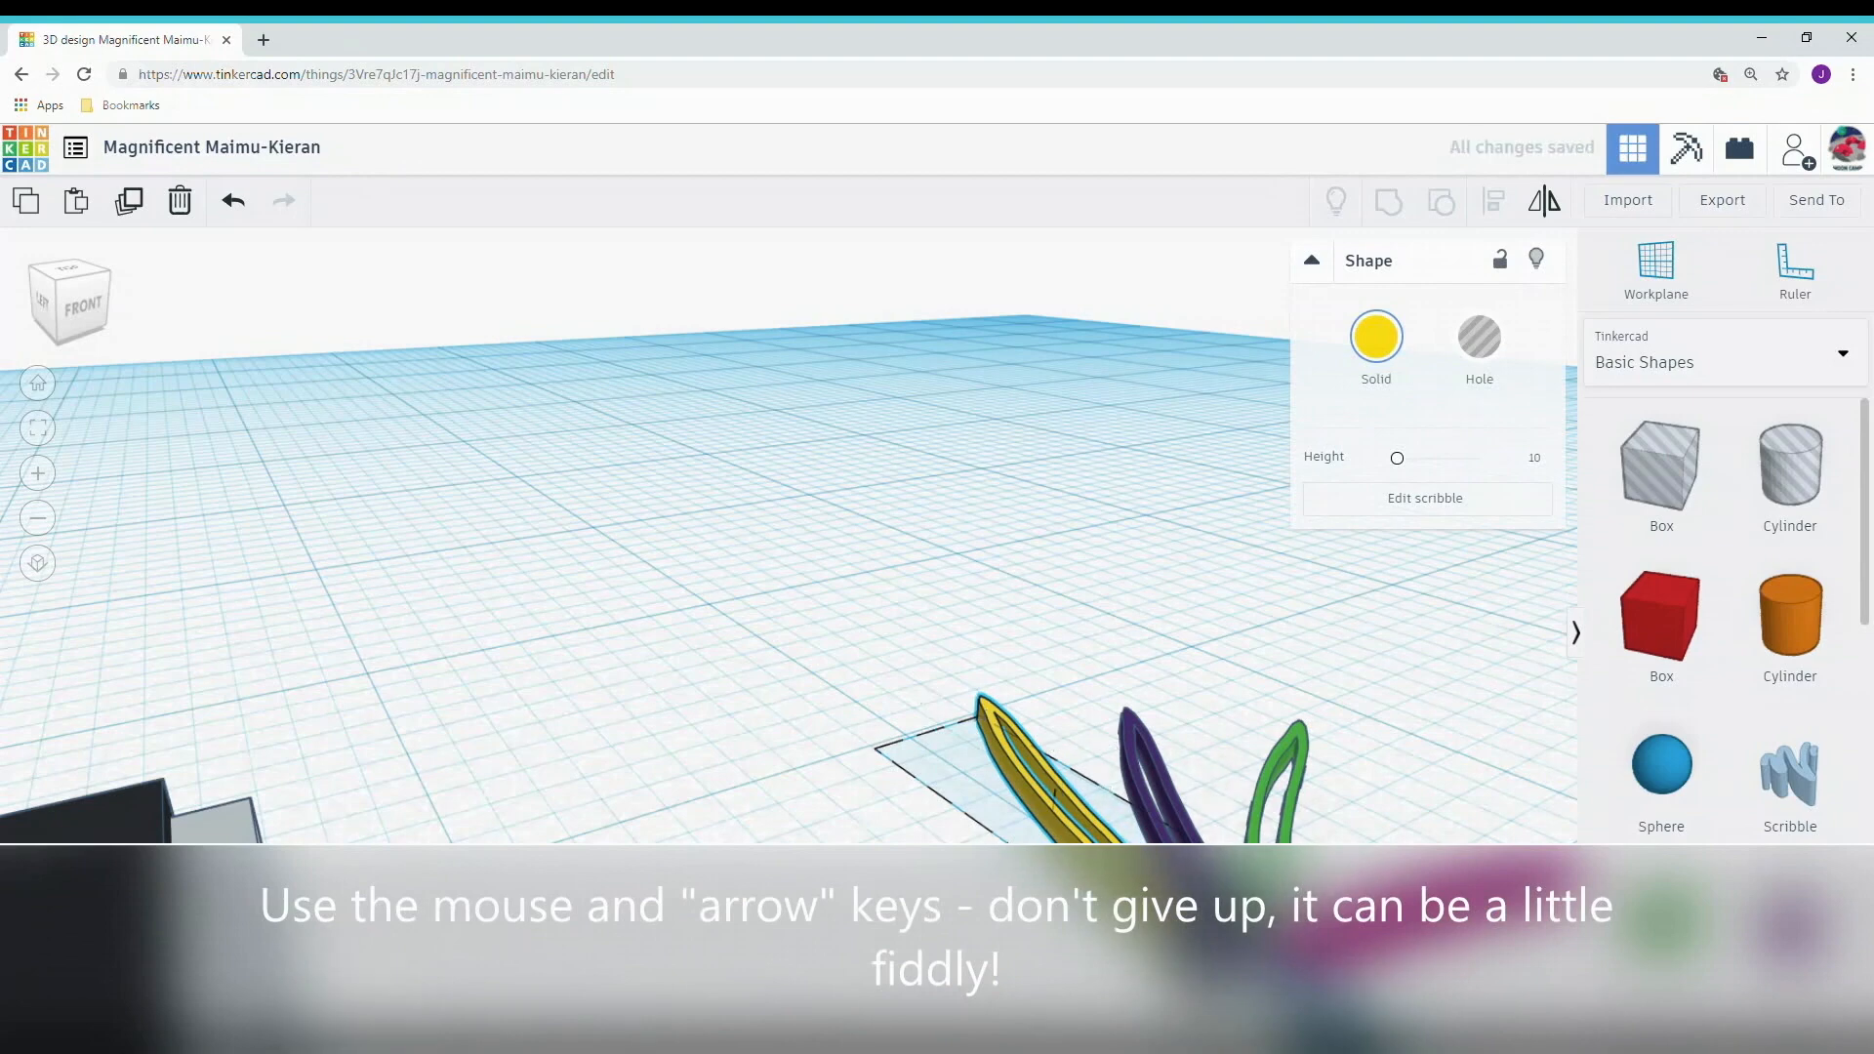
mouse_move(1179, 909)
left_mouse_down()
mouse_move(1230, 896)
mouse_move(1192, 908)
left_mouse_up()
left_click(1187, 974)
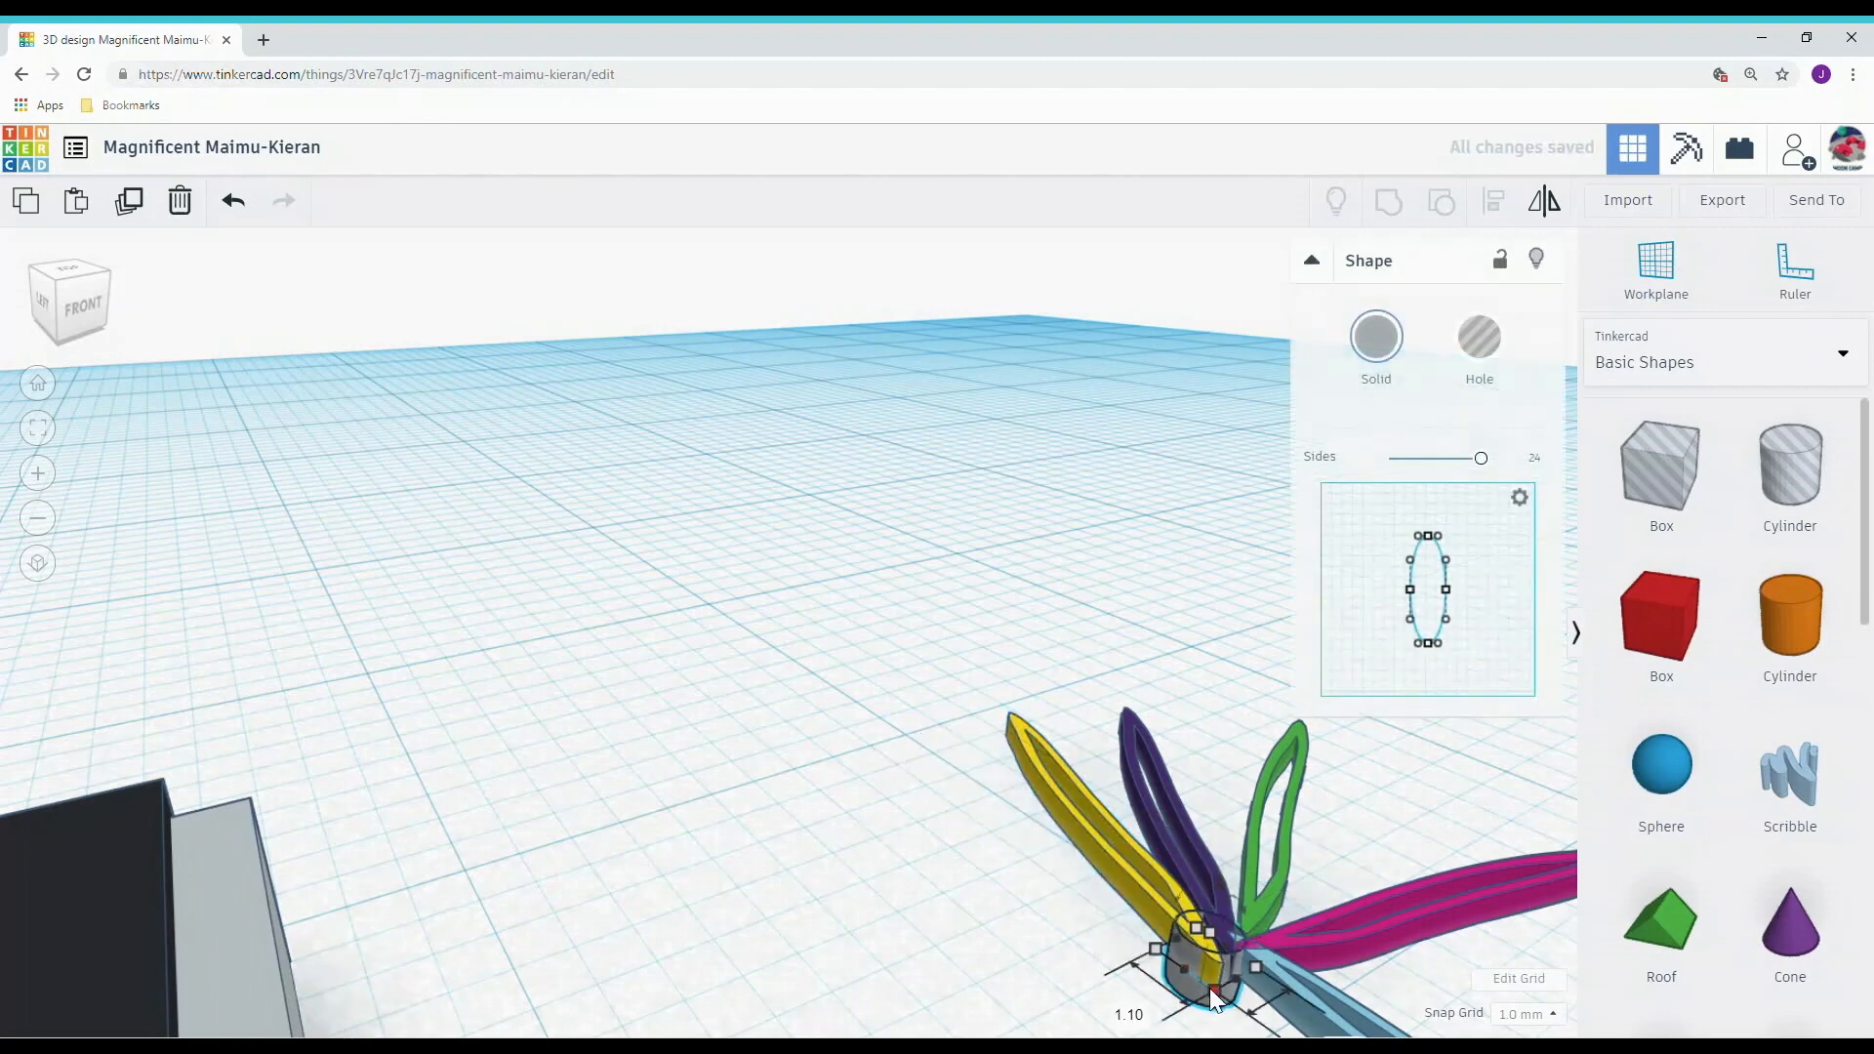
Step: Duplicate the grey ring together with its five coloured bands as one set
scroll(1202, 1004, "down", 2)
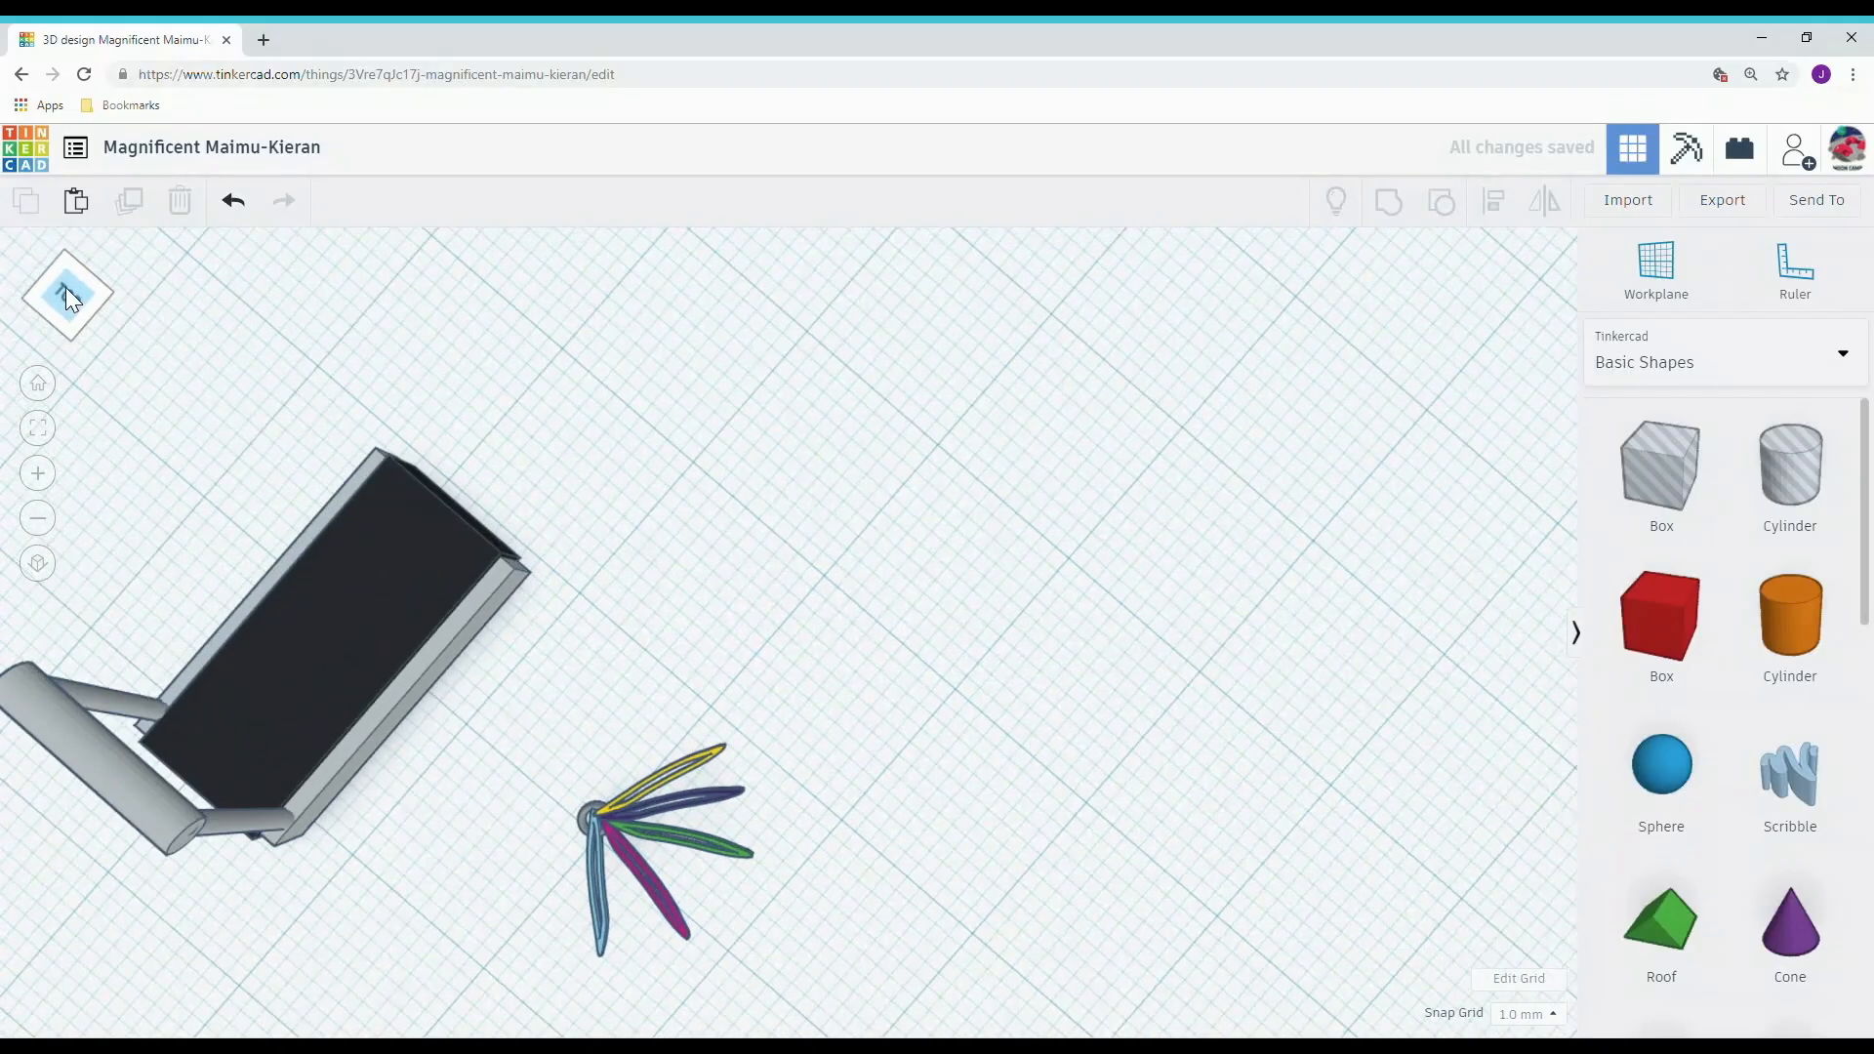
left_click(66, 293)
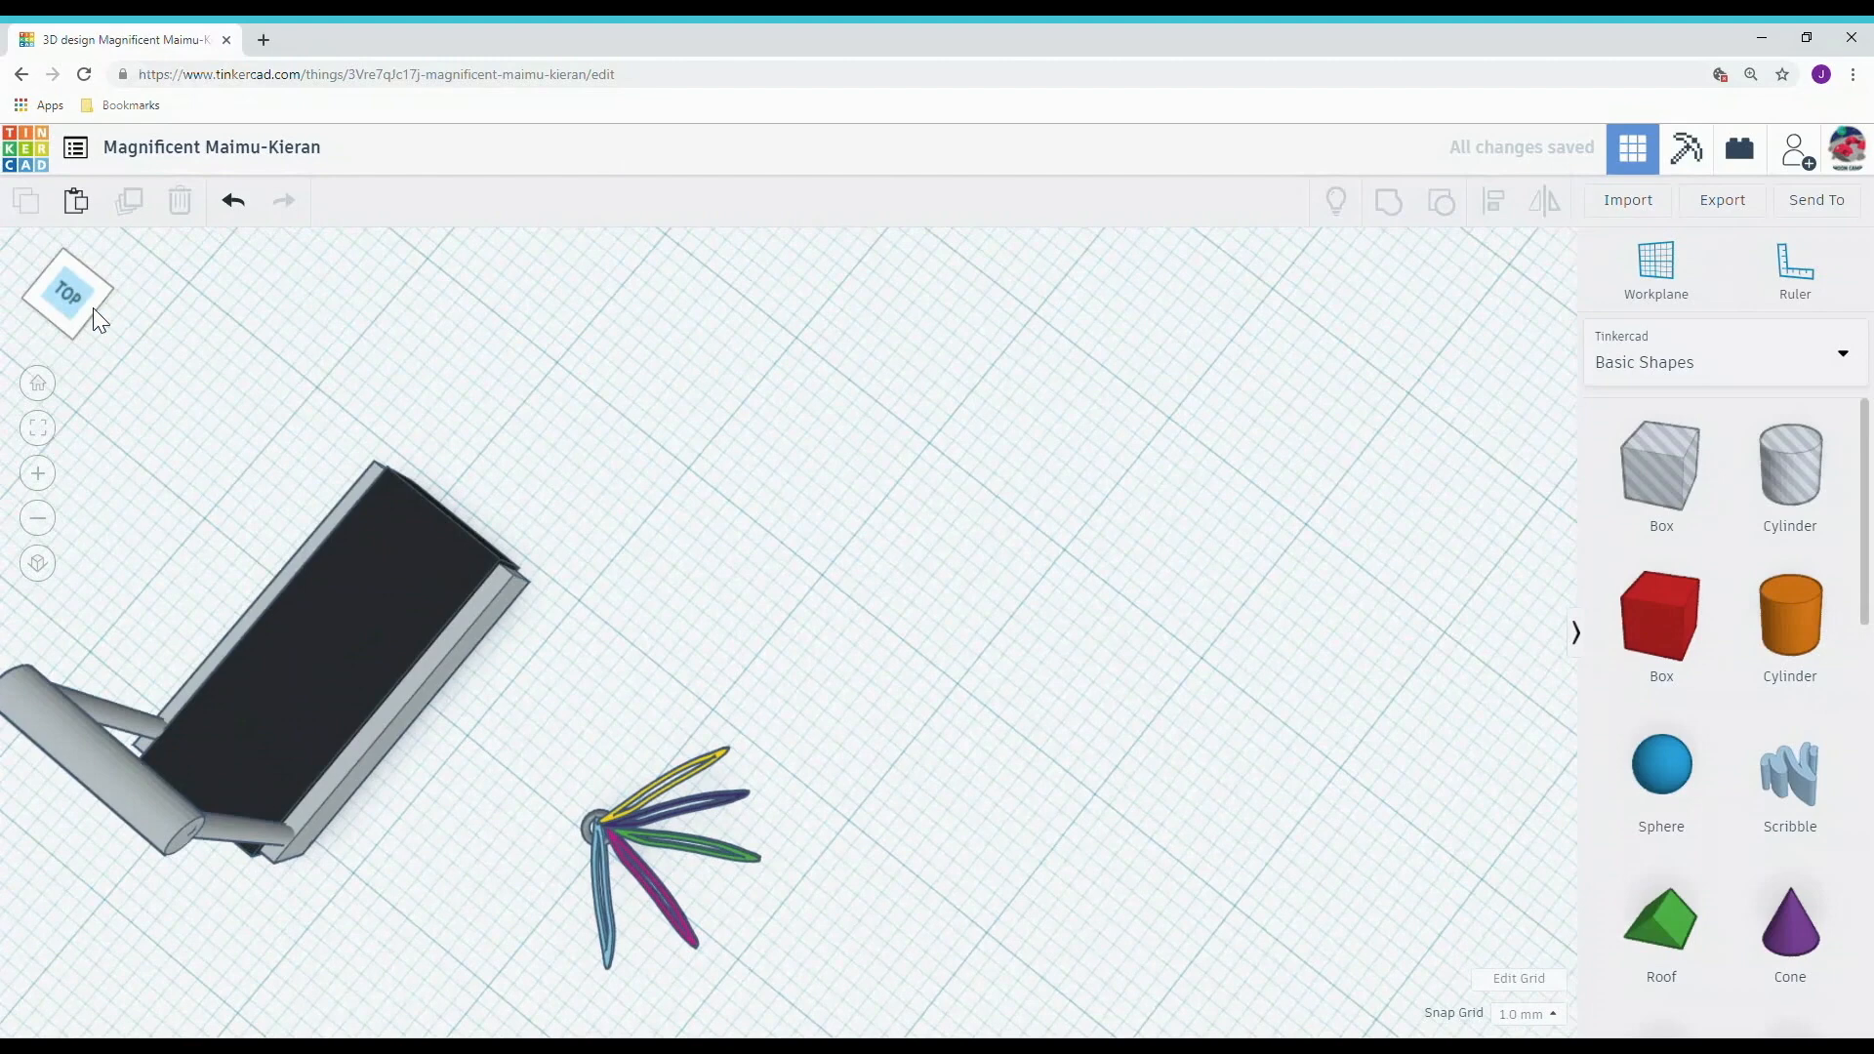
left_click_drag(602, 724, 858, 706)
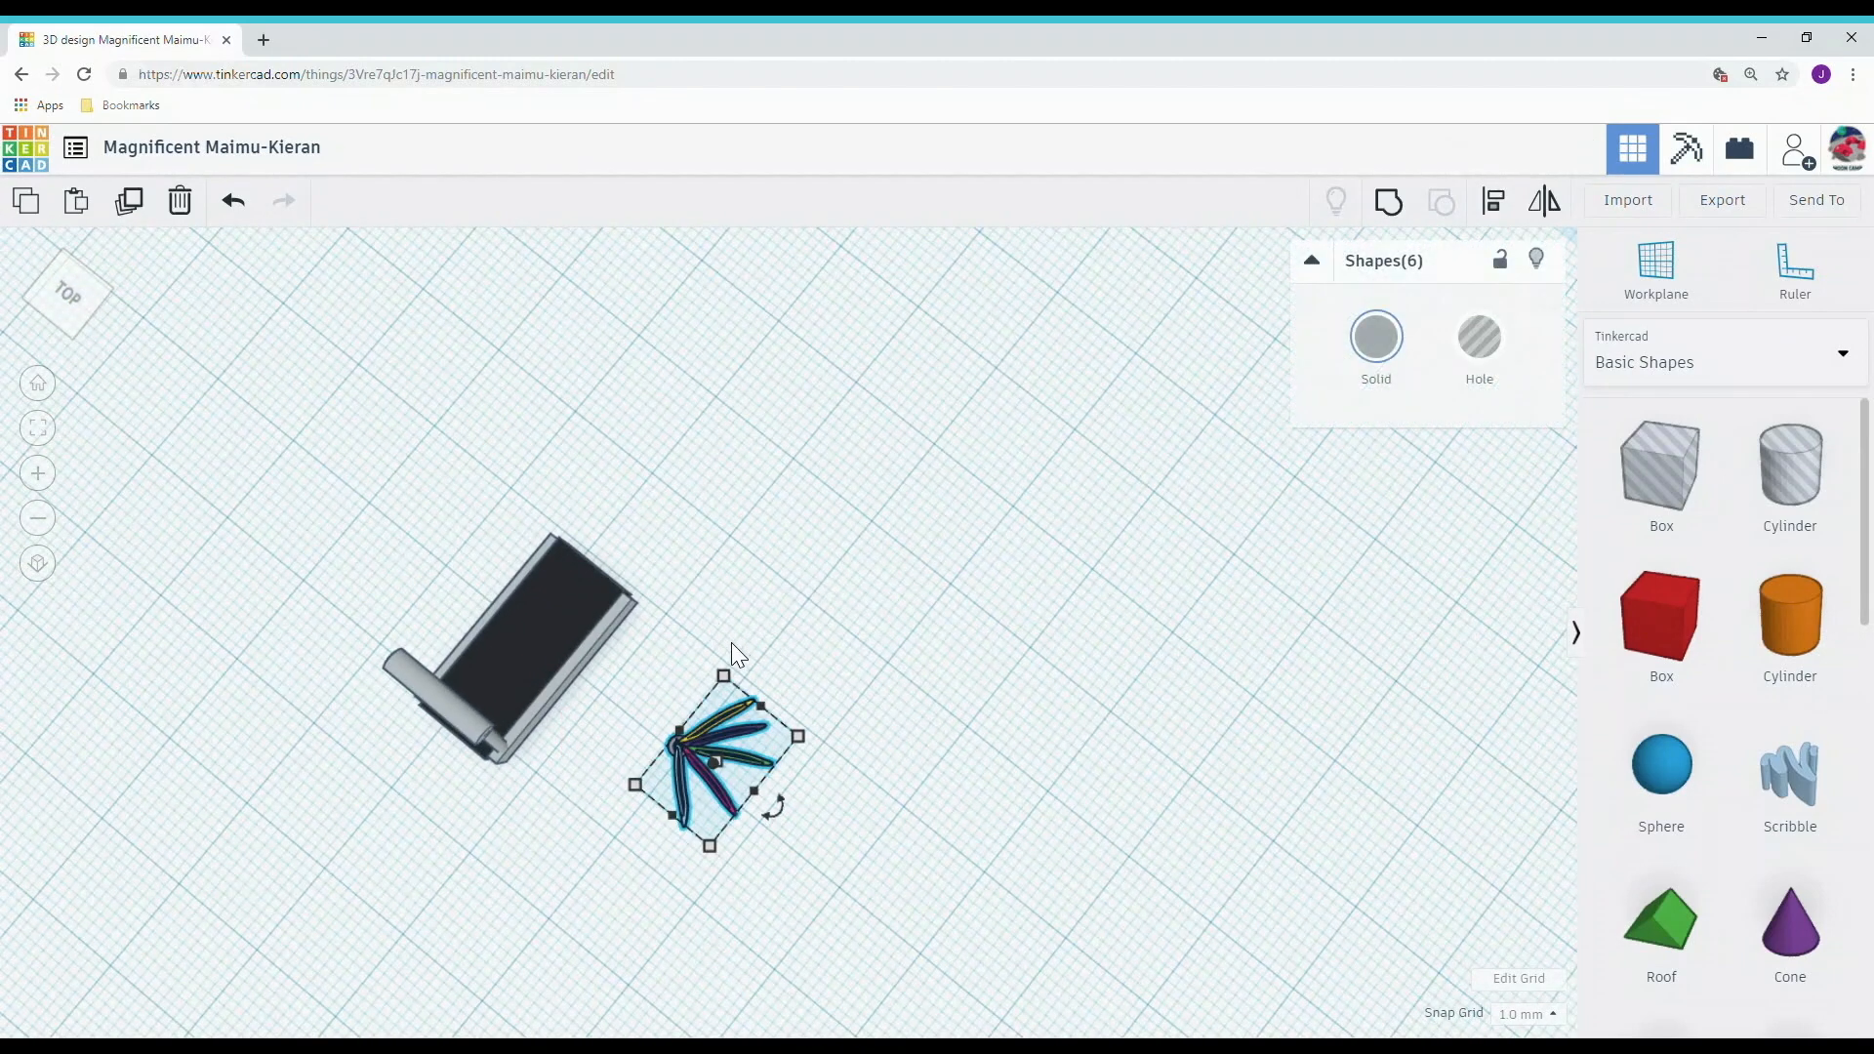
left_click(137, 210)
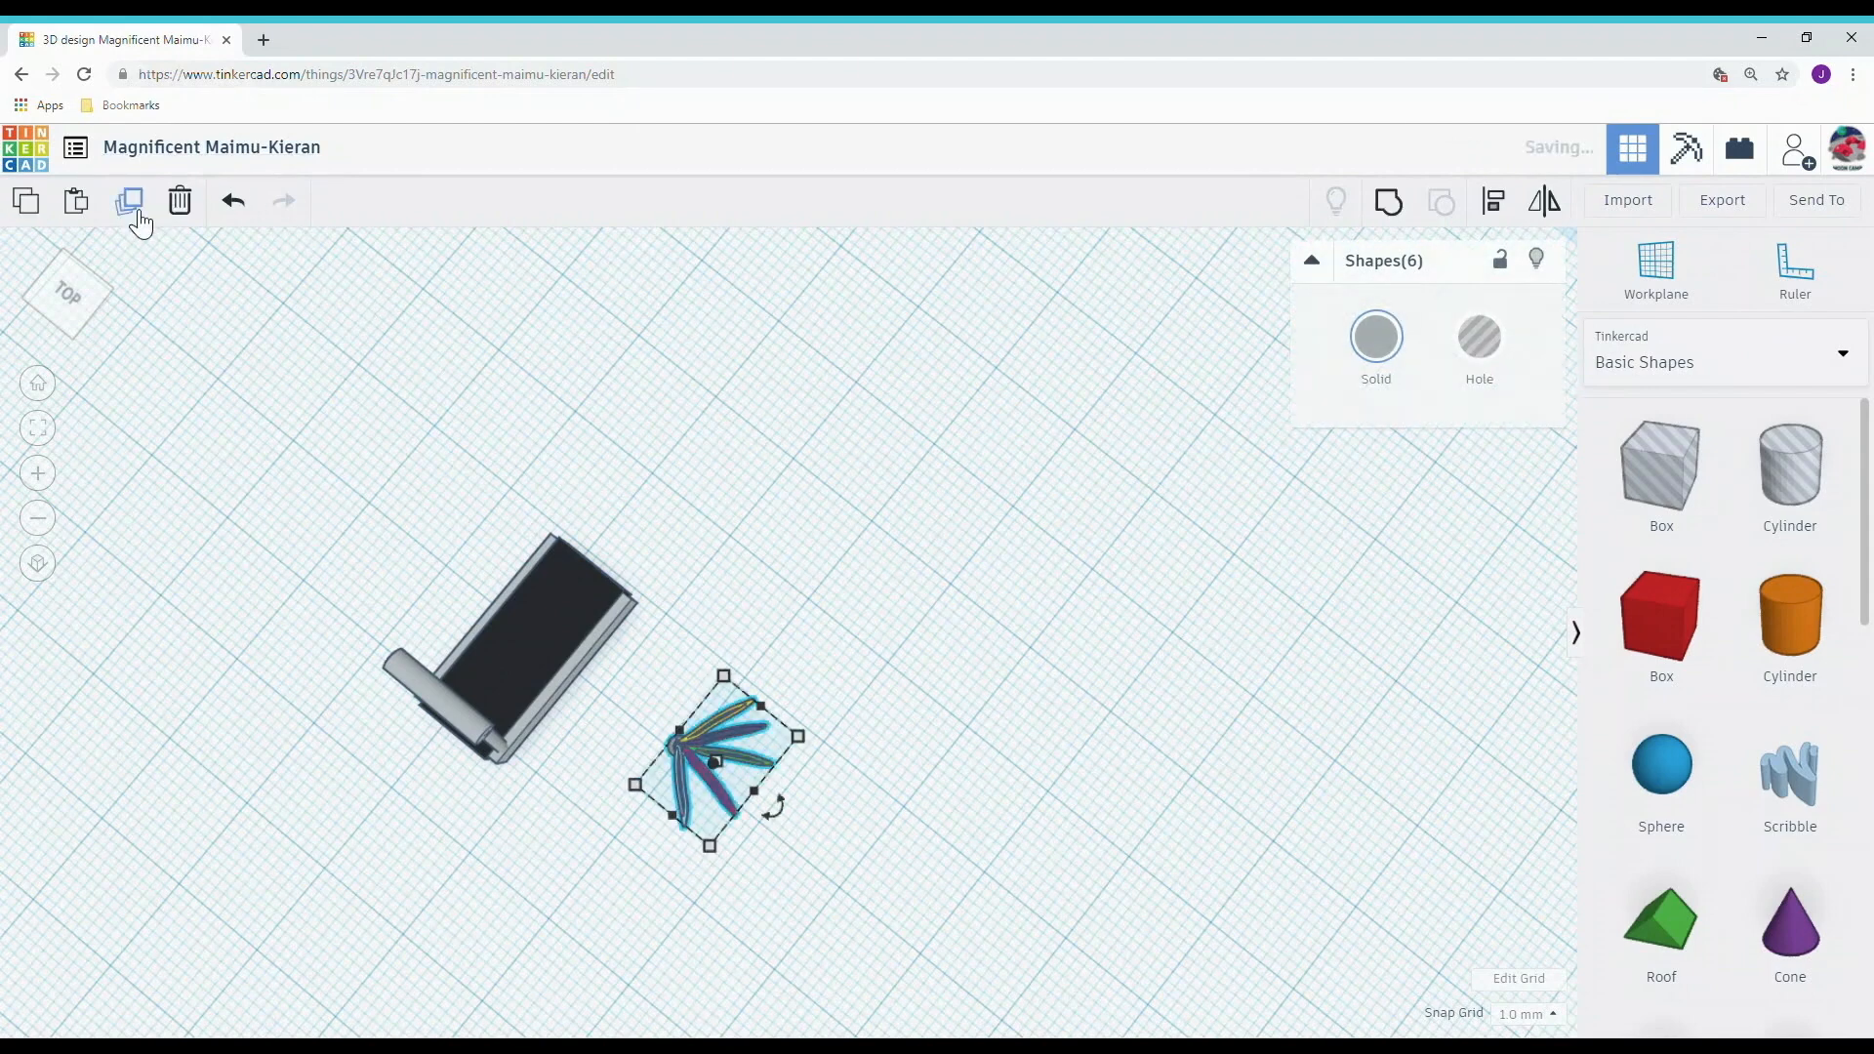
Step: Move the duplicated ring-and-bands set past the end of the treadmill towards its opposite side
key("Up")
key("Up")
key("Up")
key("Up")
key("Up")
key("Up")
key("Up")
key("Up")
key("Up")
key("Up")
key("Up")
key("Up")
key("Up")
key("Up")
key("Up")
key("Up")
key("Up")
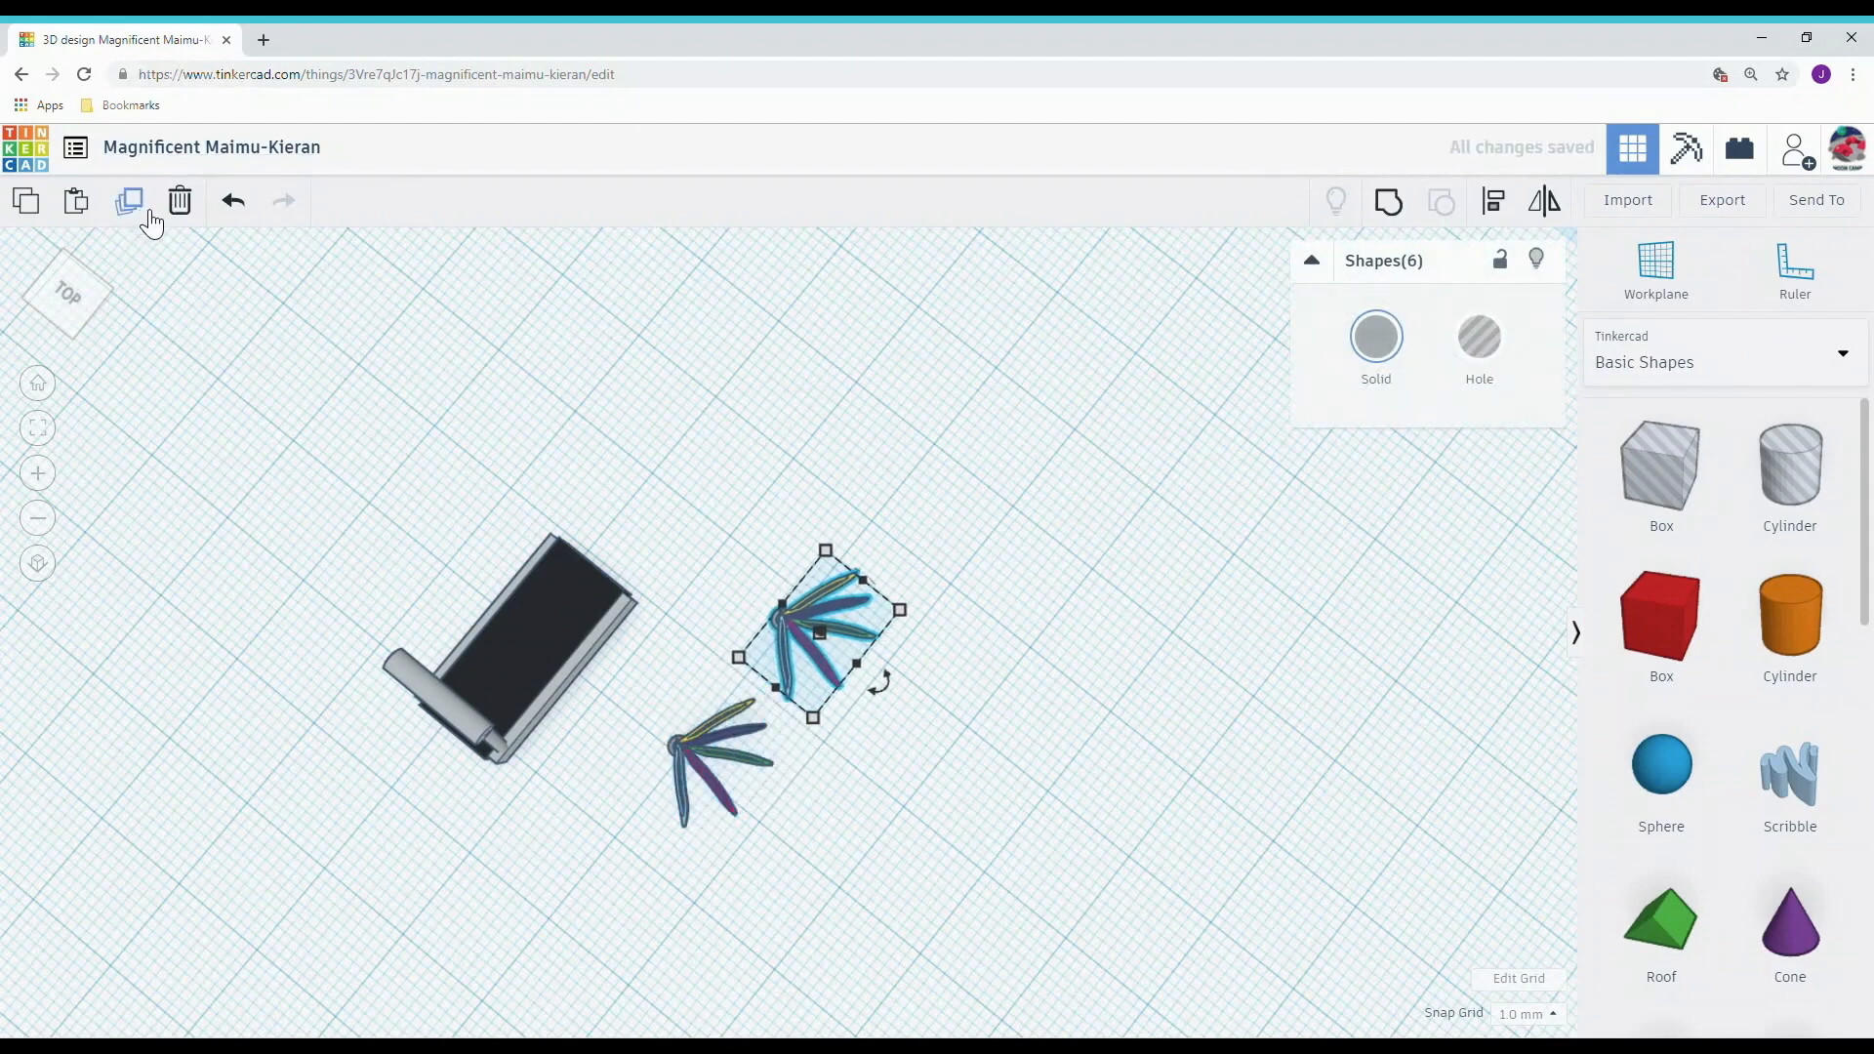
key("Up")
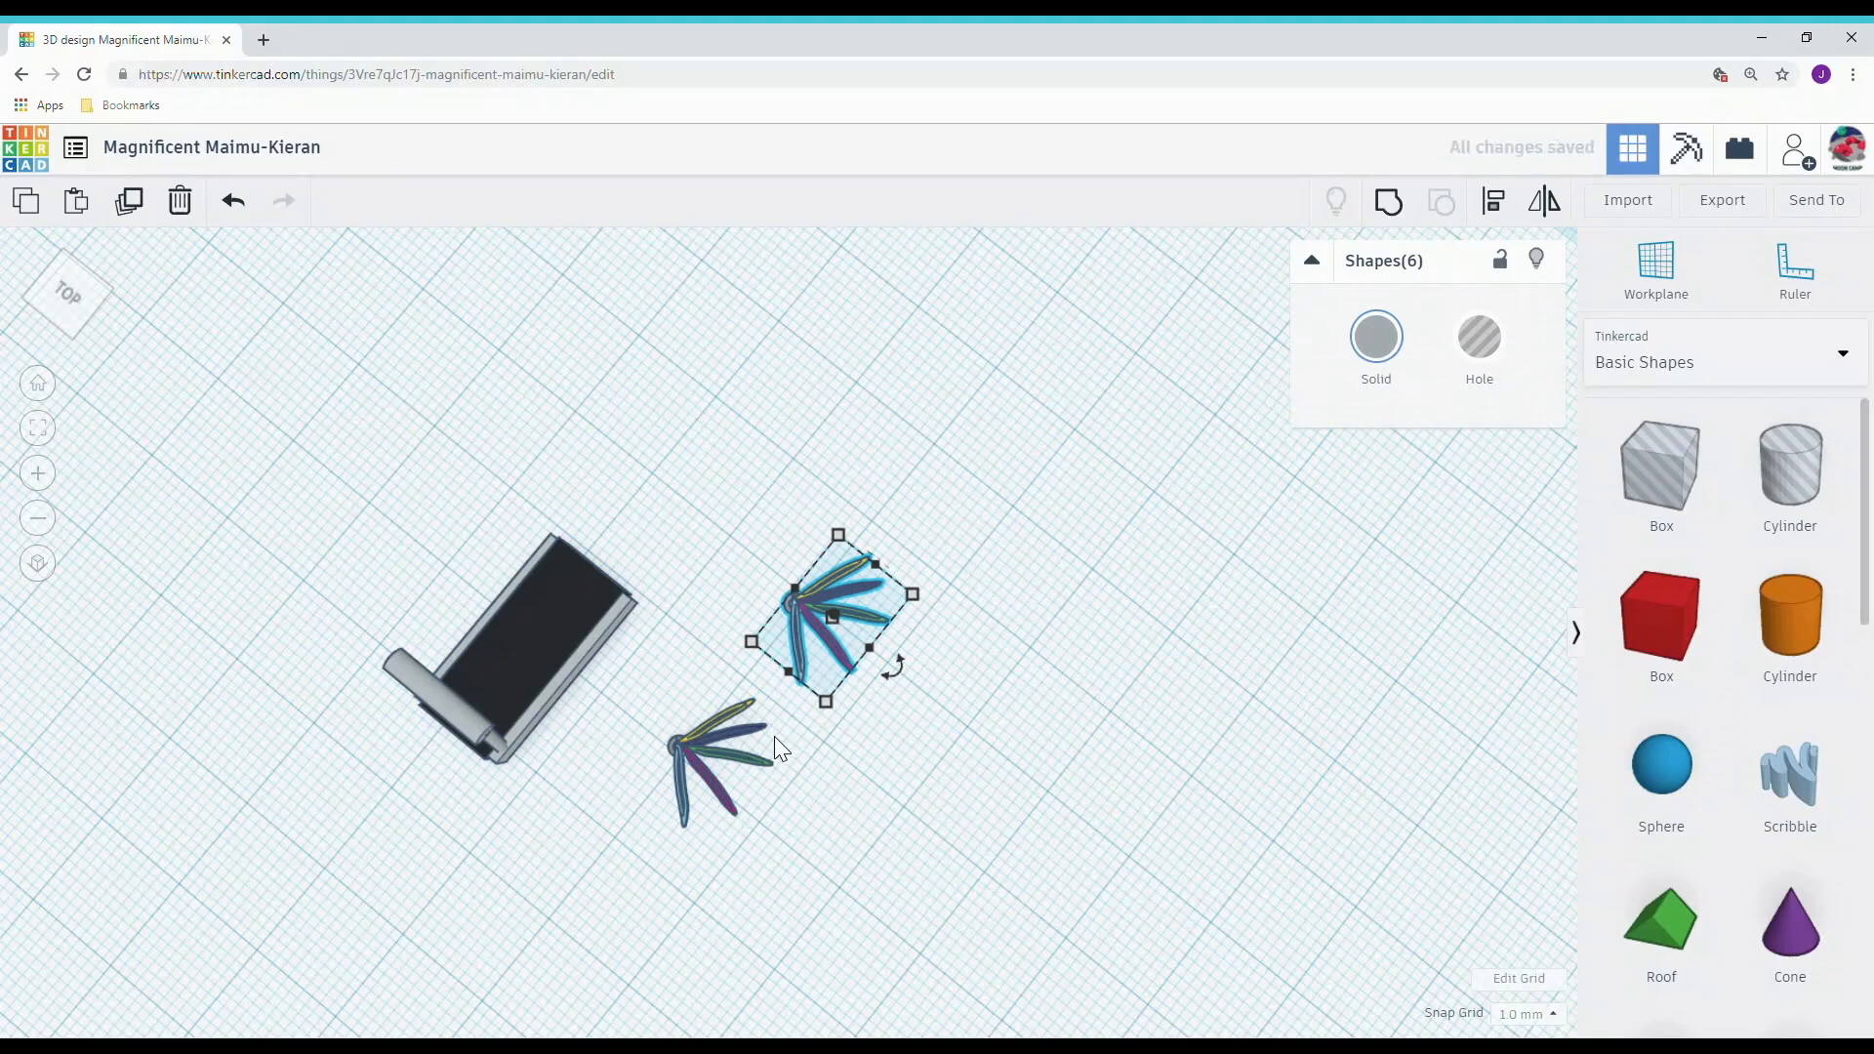
key("Up")
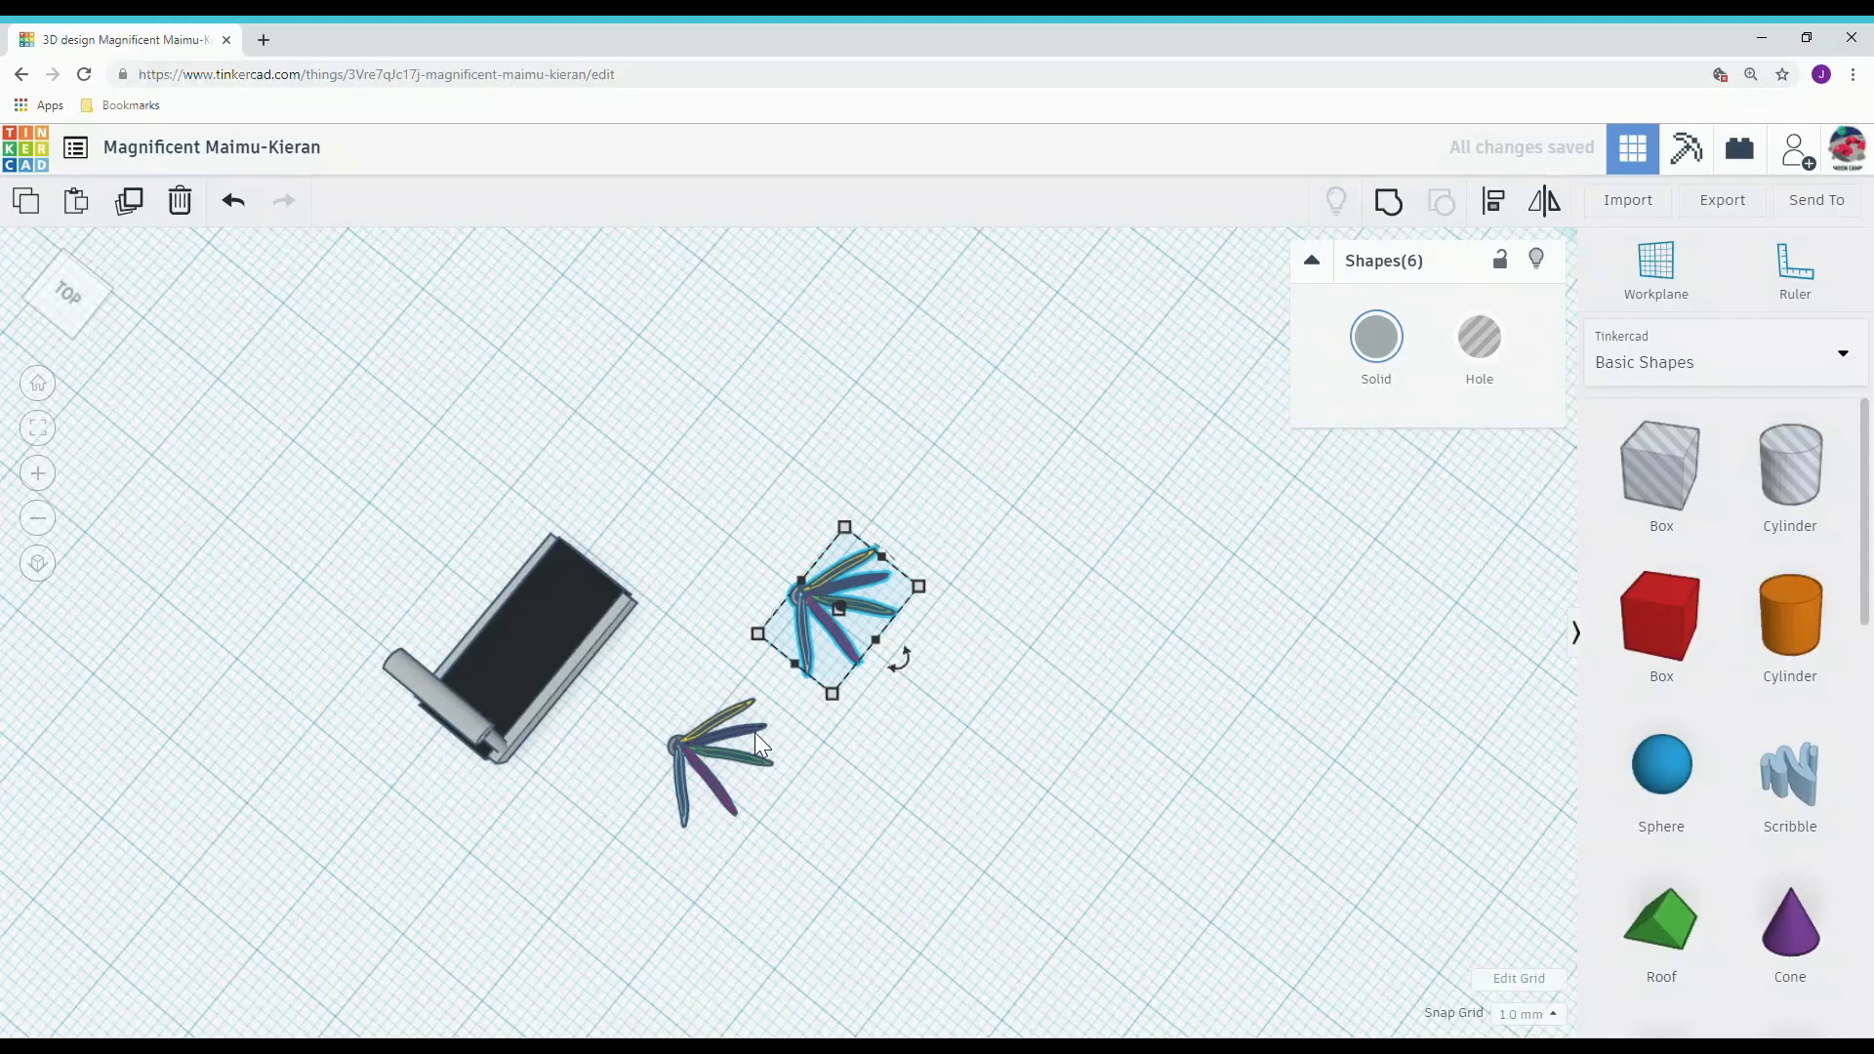
key("Up")
key("Up")
key("Up")
key("Up")
key("Up")
key("Left")
key("Left")
key("Left")
key("Left")
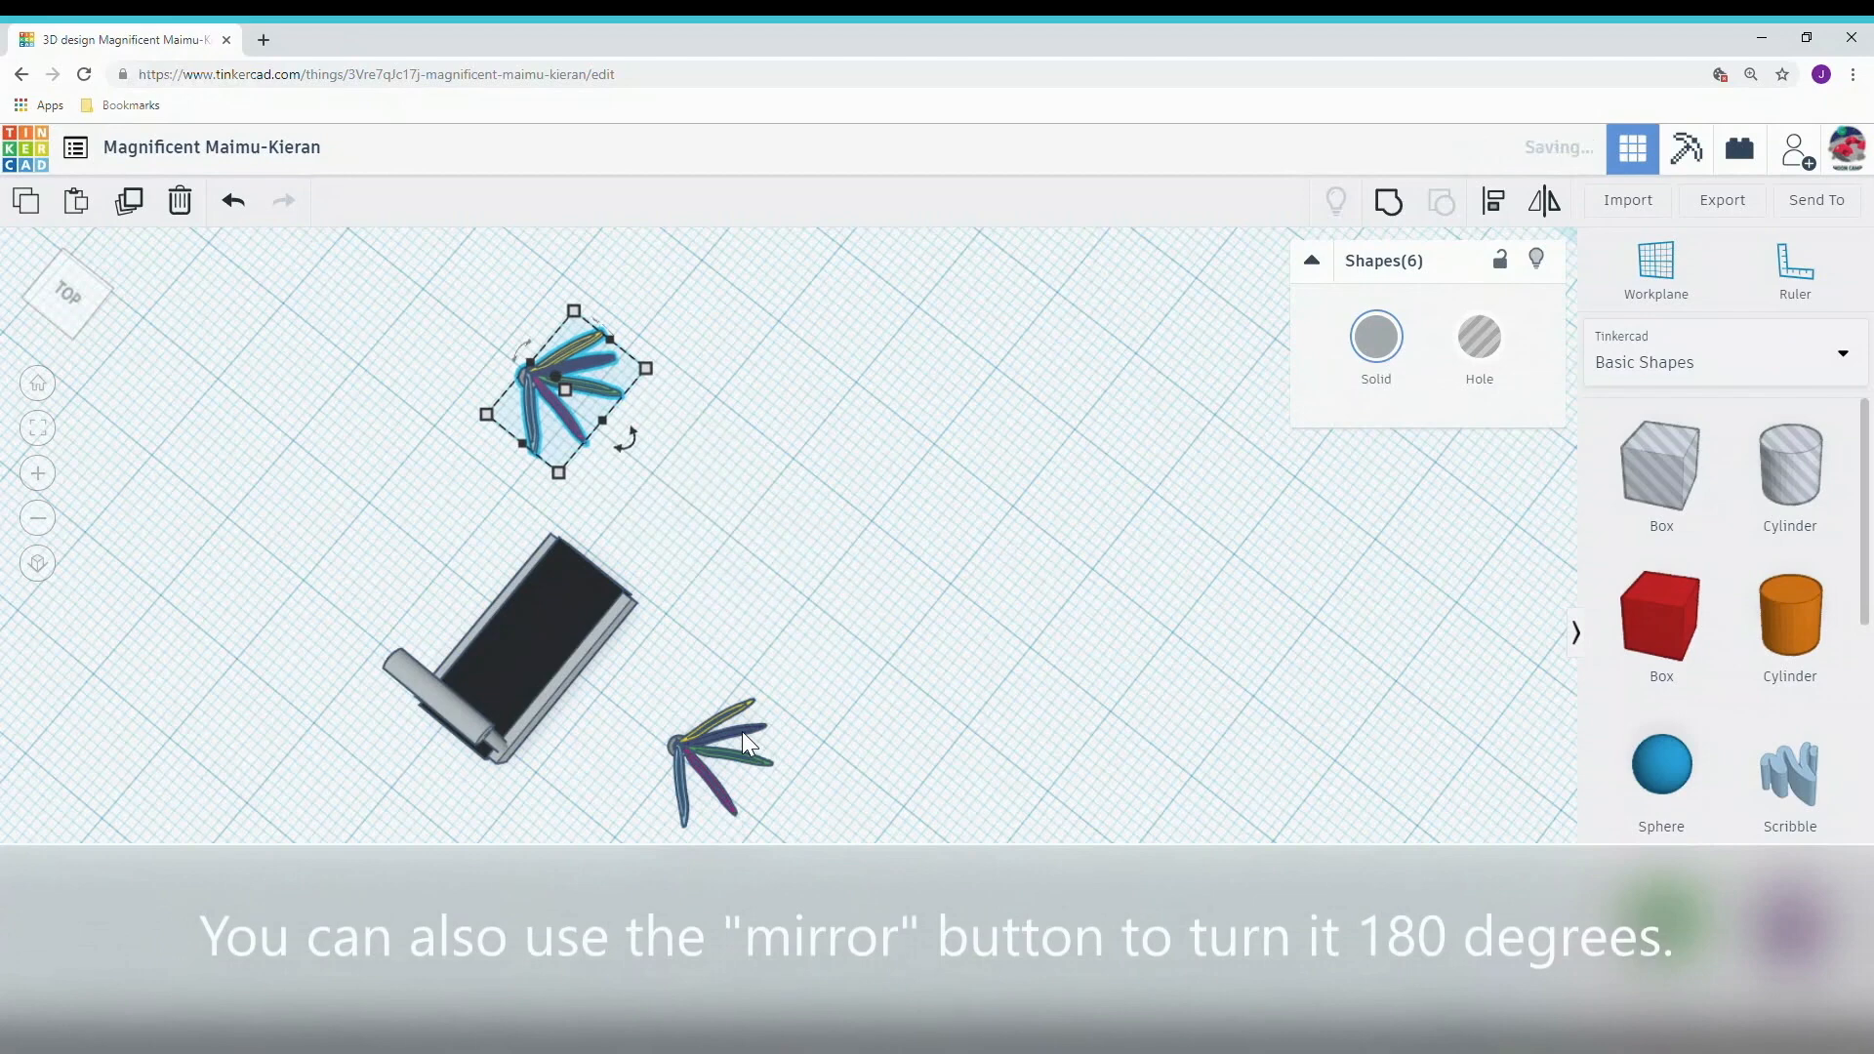
Step: Mirror the duplicated set so its bands fan outward, and place its ring against the treadmill's free long side
left_click(1550, 203)
left_click(392, 580)
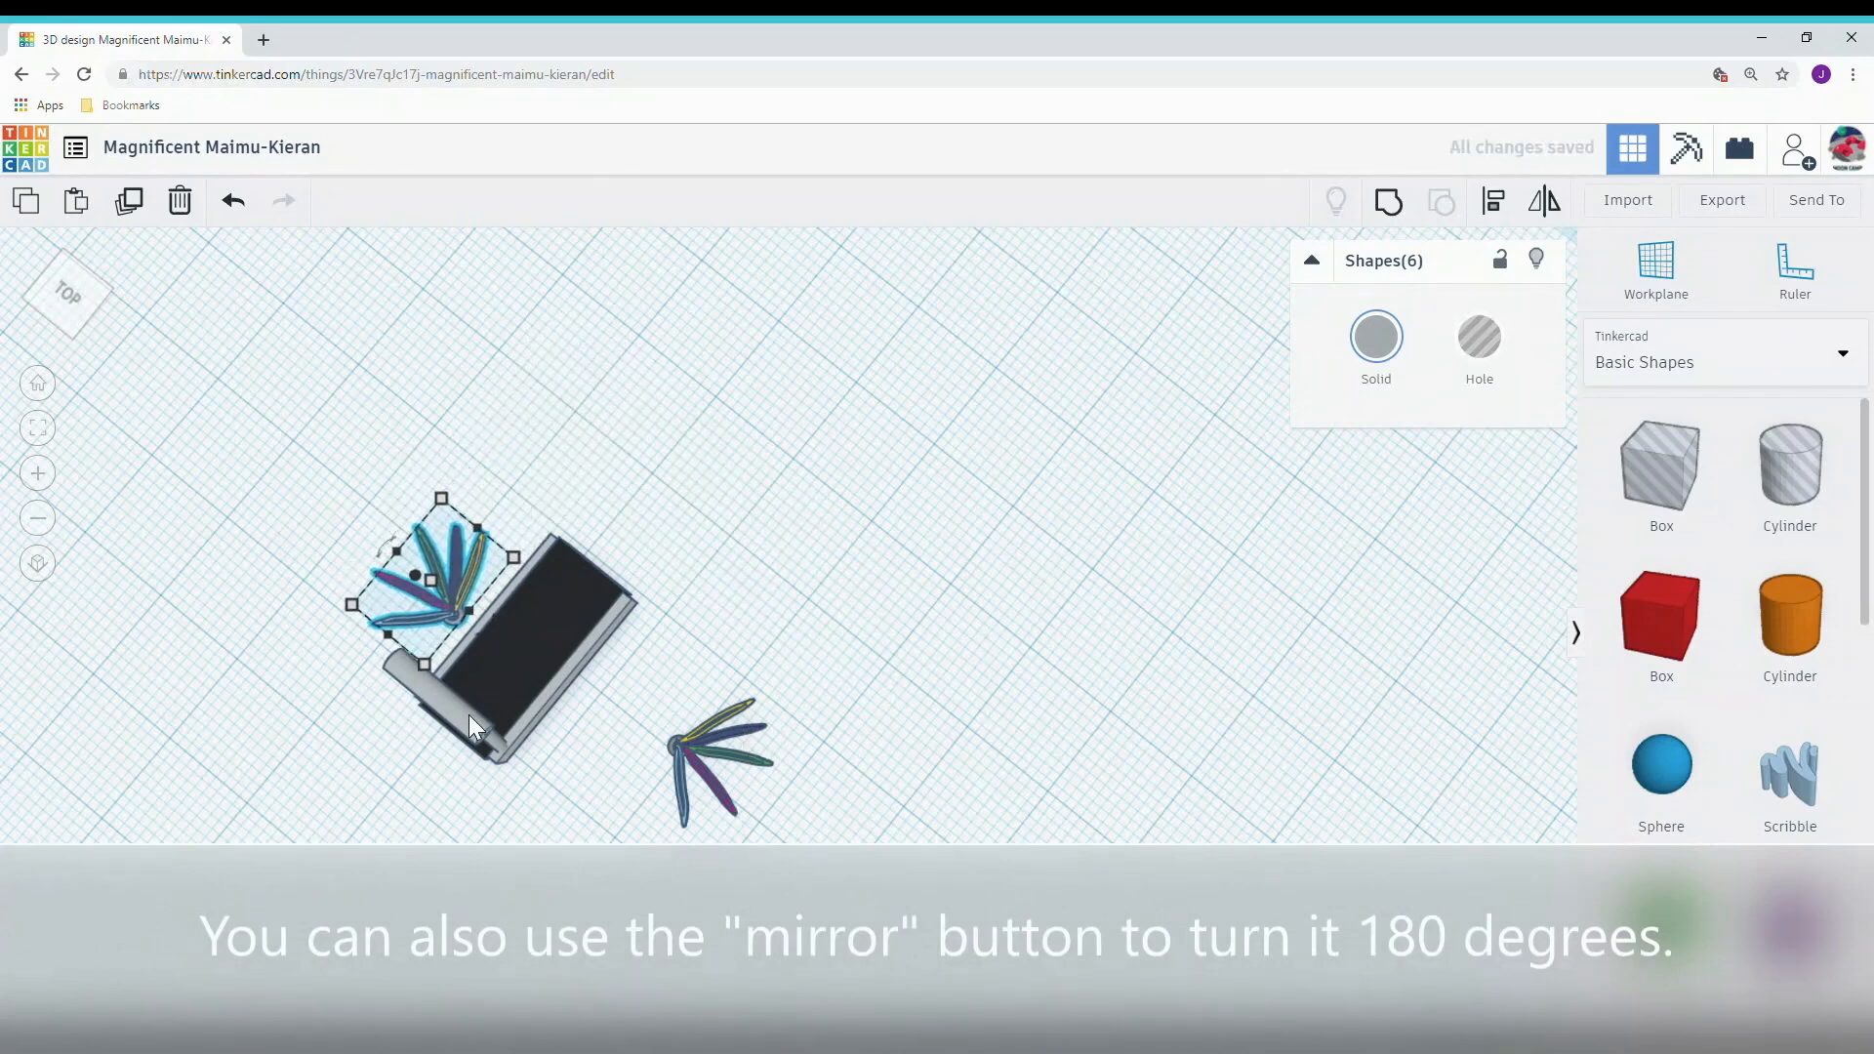
left_click(70, 298)
left_click_drag(72, 308, 98, 263)
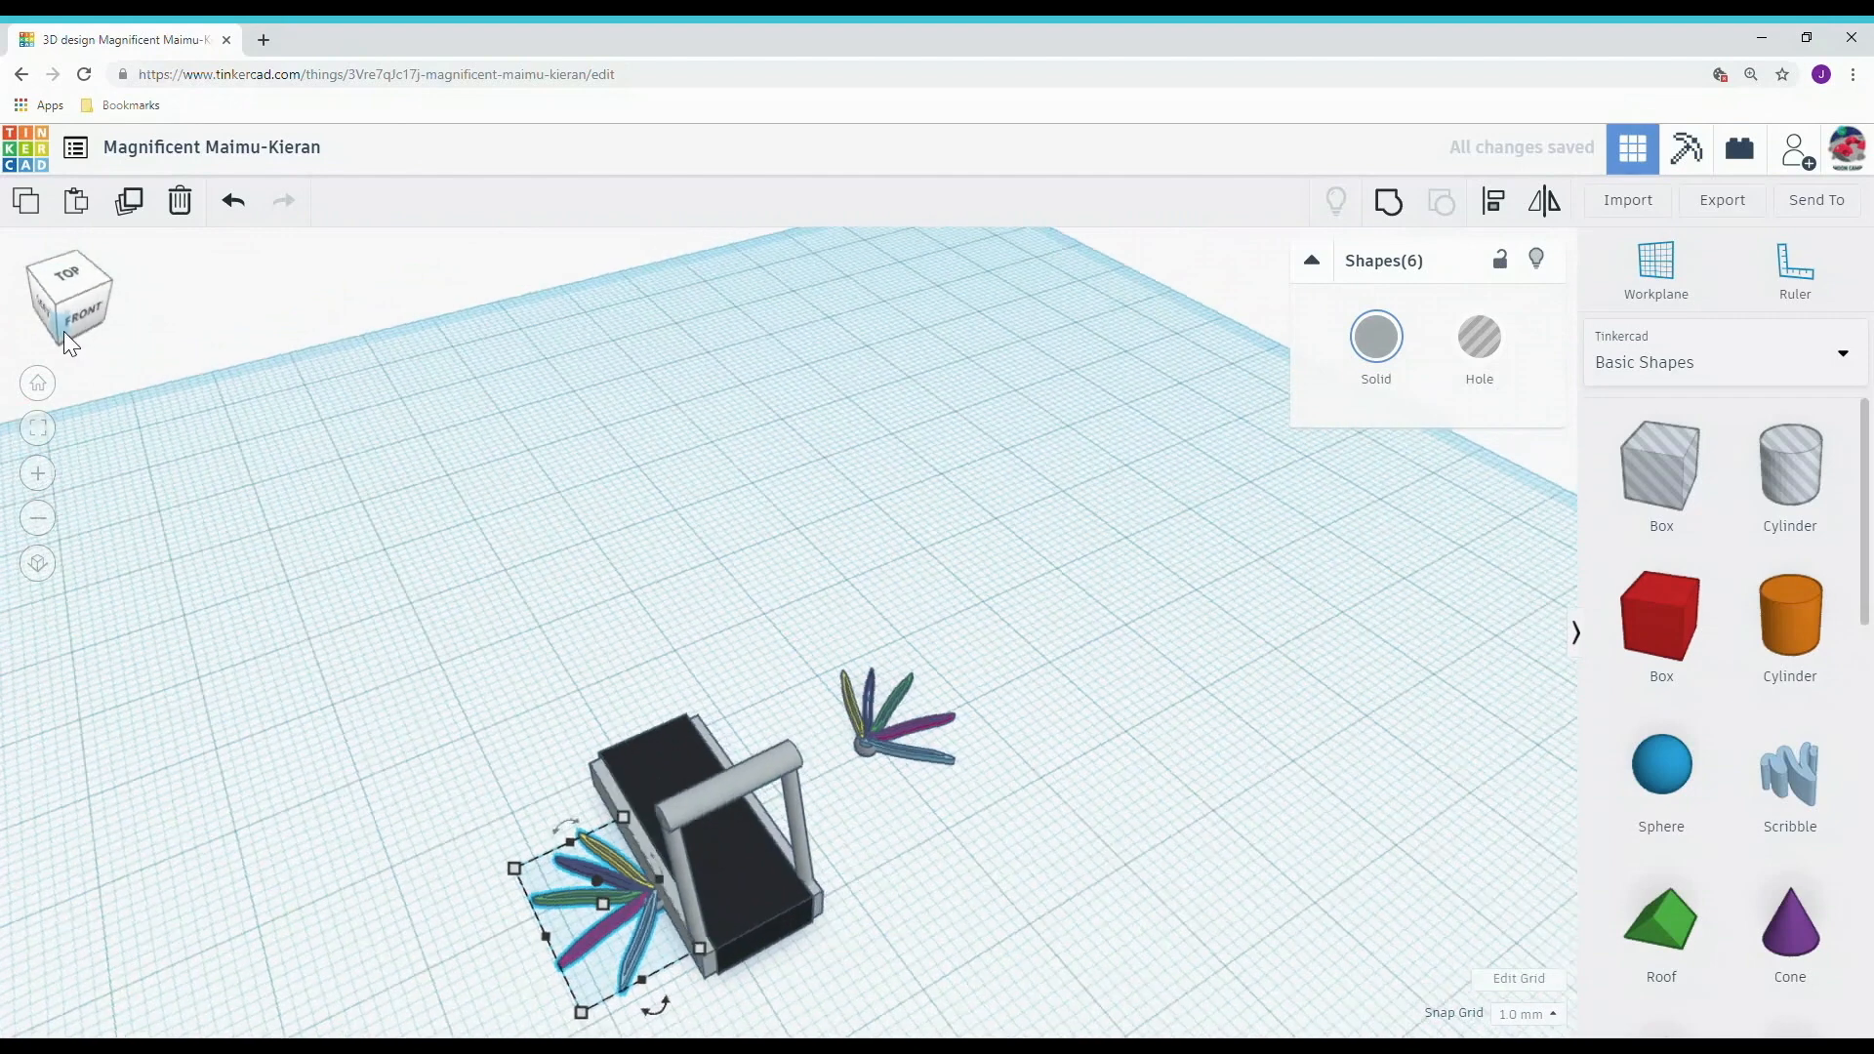
Step: Select the original ring-and-bands set and move it up against its side of the treadmill
left_click_drag(63, 331, 22, 330)
left_click_drag(498, 649, 806, 786)
key("Left")
key("Left")
key("Up")
key("Up")
key("Up")
key("Up")
key("Up")
key("Up")
key("Up")
key("Up")
key("Up")
key("Up")
key("Left")
key("Left")
key("Left")
Step: Rename the design as "Treadmill for my Moon gy"
mouse_move(69, 291)
left_mouse_down()
mouse_move(111, 331)
mouse_move(115, 302)
mouse_move(174, 298)
mouse_move(138, 293)
mouse_move(160, 285)
mouse_move(209, 326)
mouse_move(71, 330)
mouse_move(97, 312)
left_mouse_up()
left_click(258, 523)
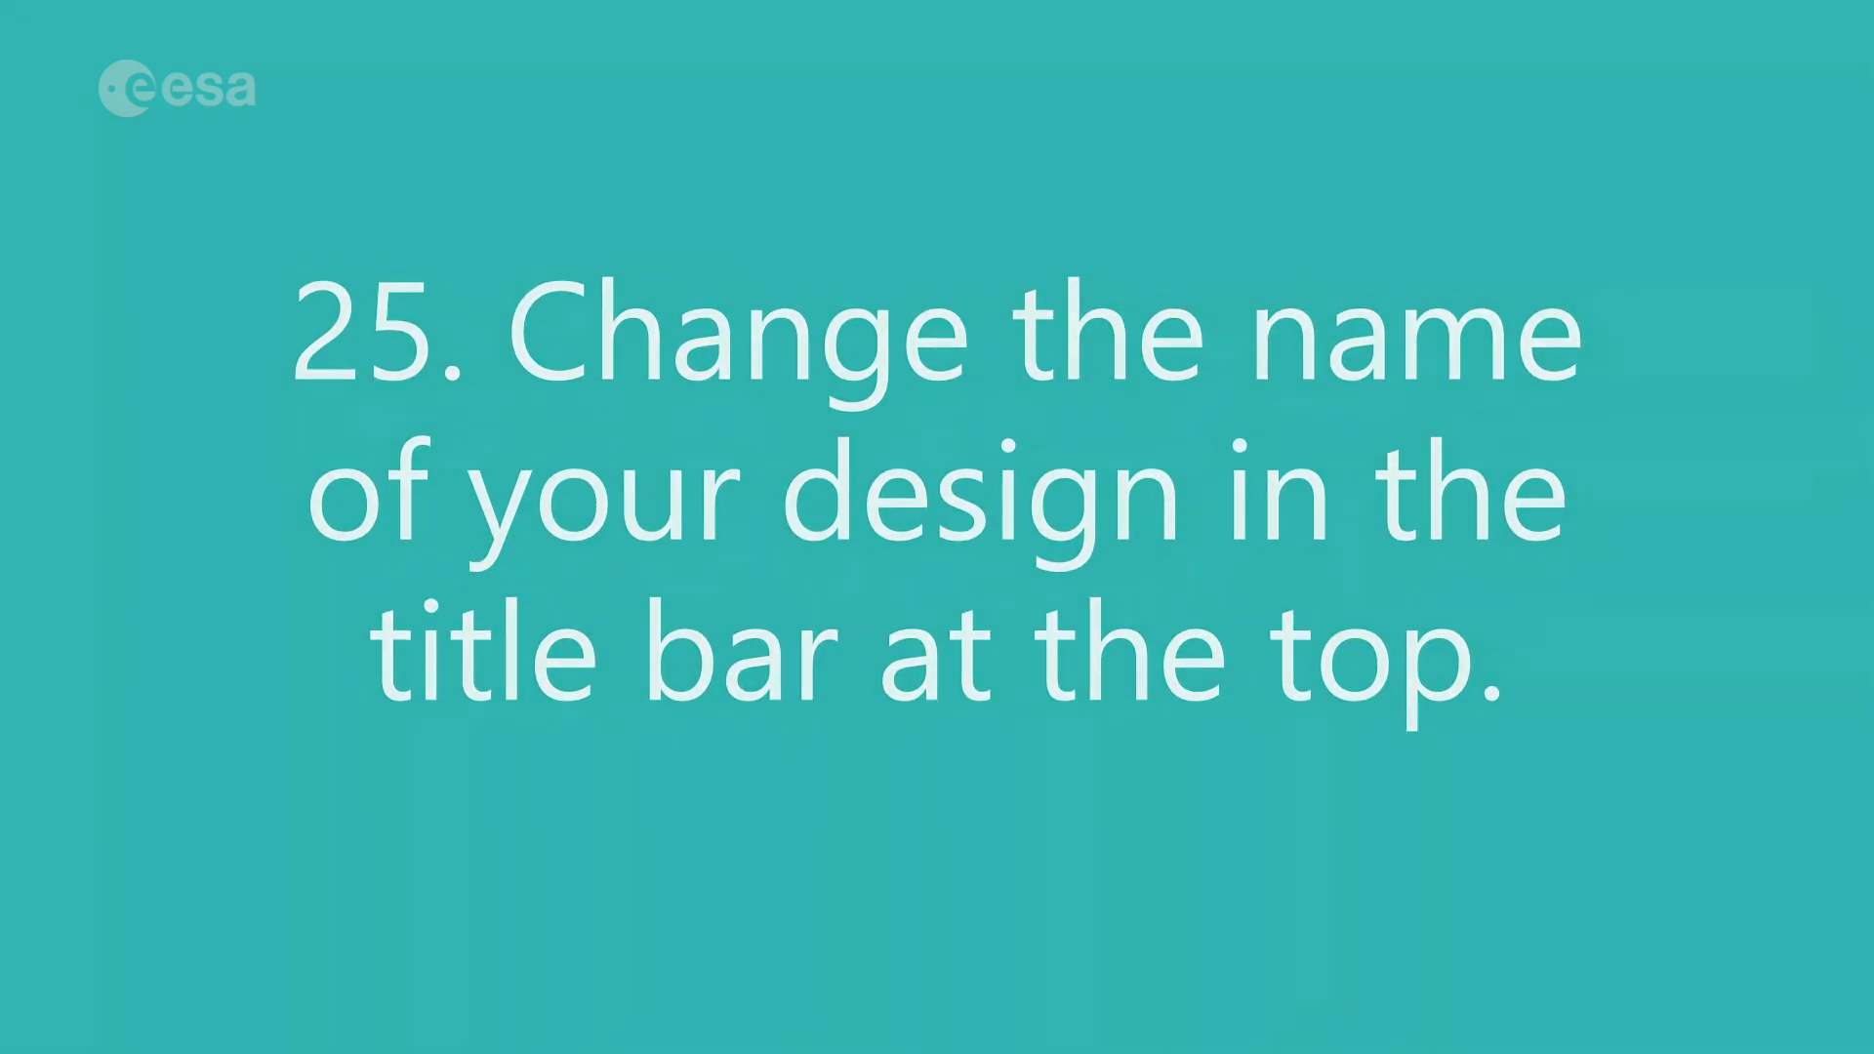
type("Tre")
type("ad")
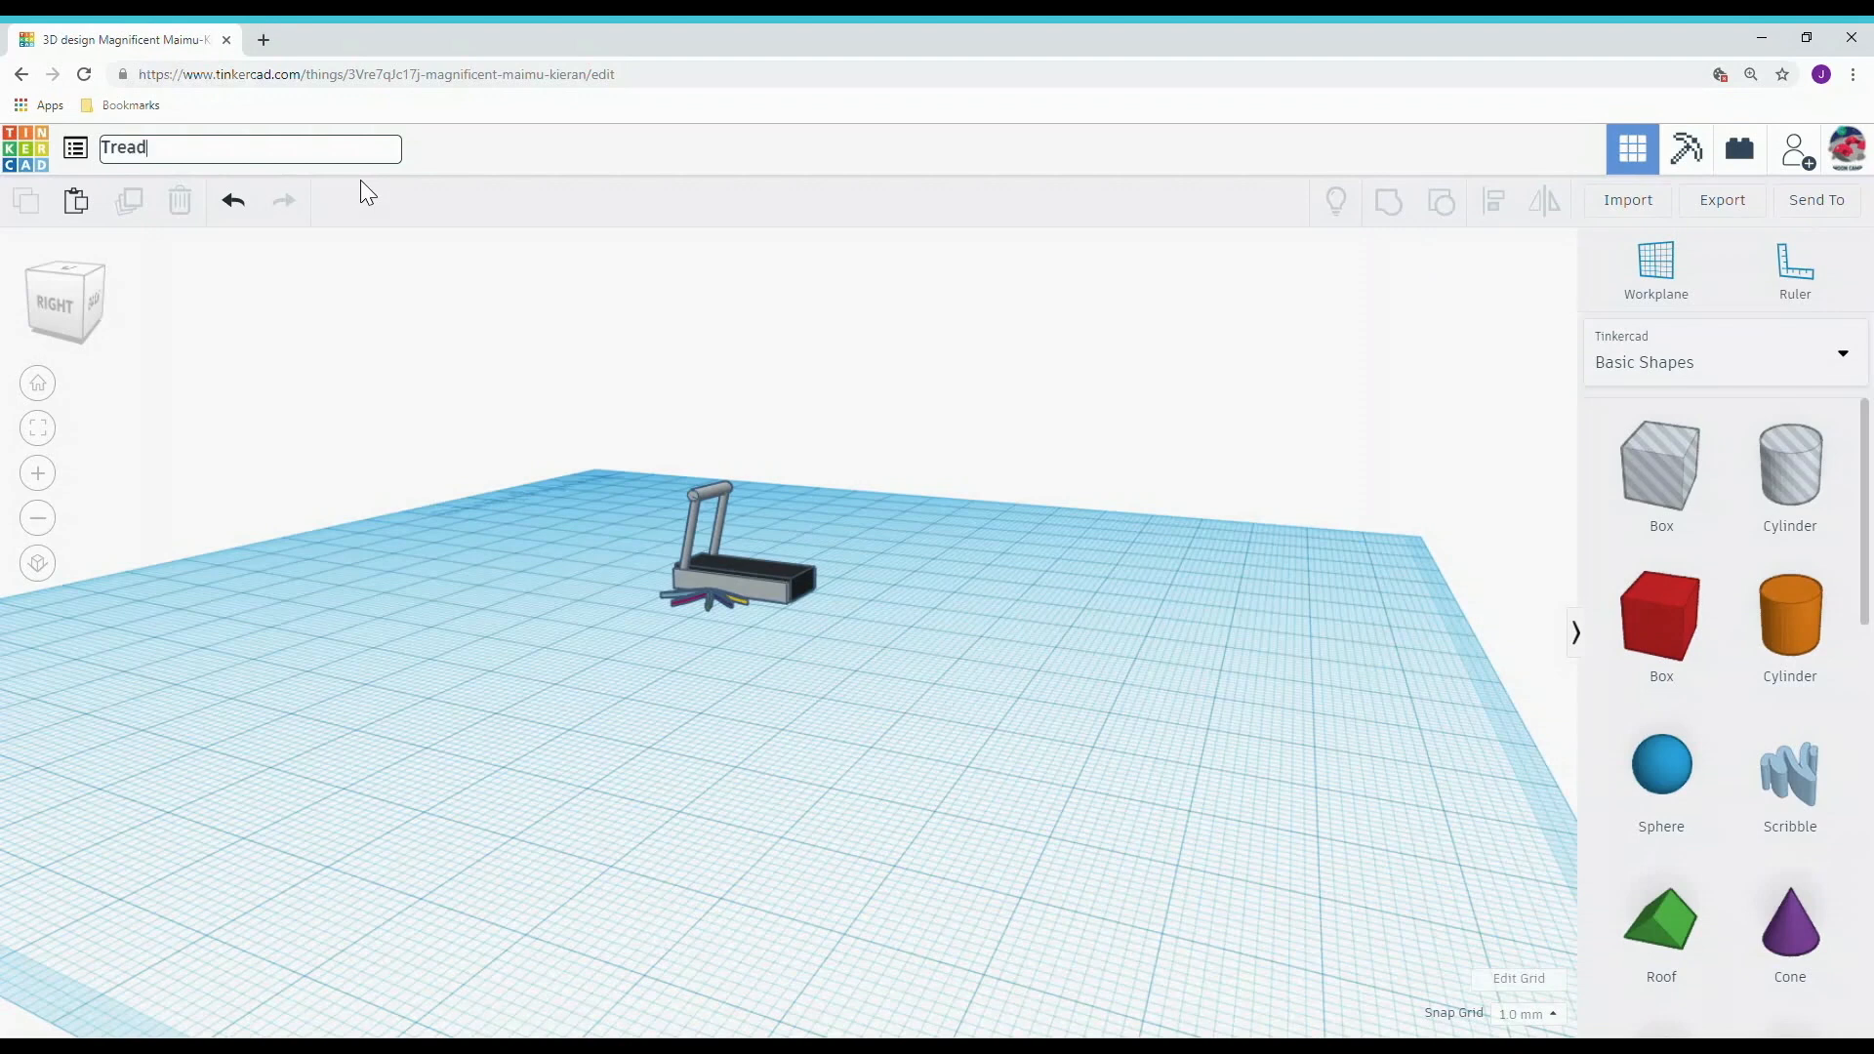
type("mill for my Moon gy")
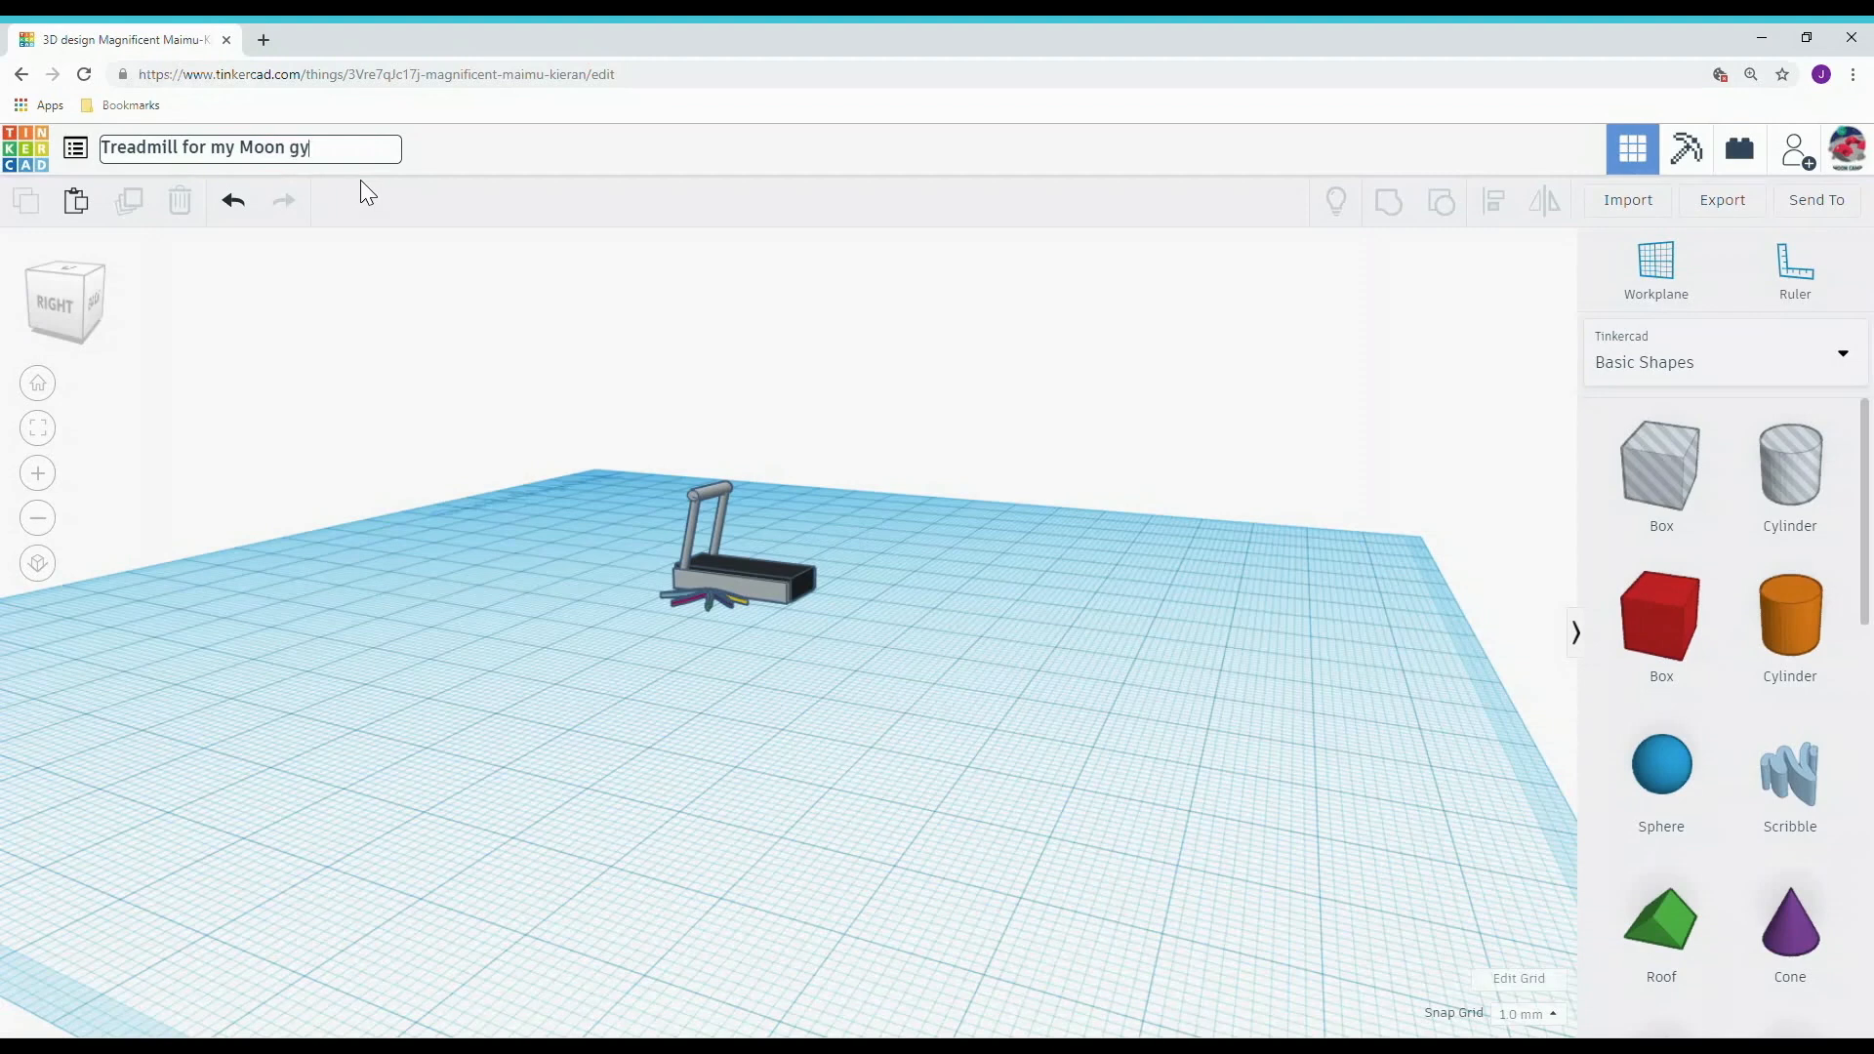